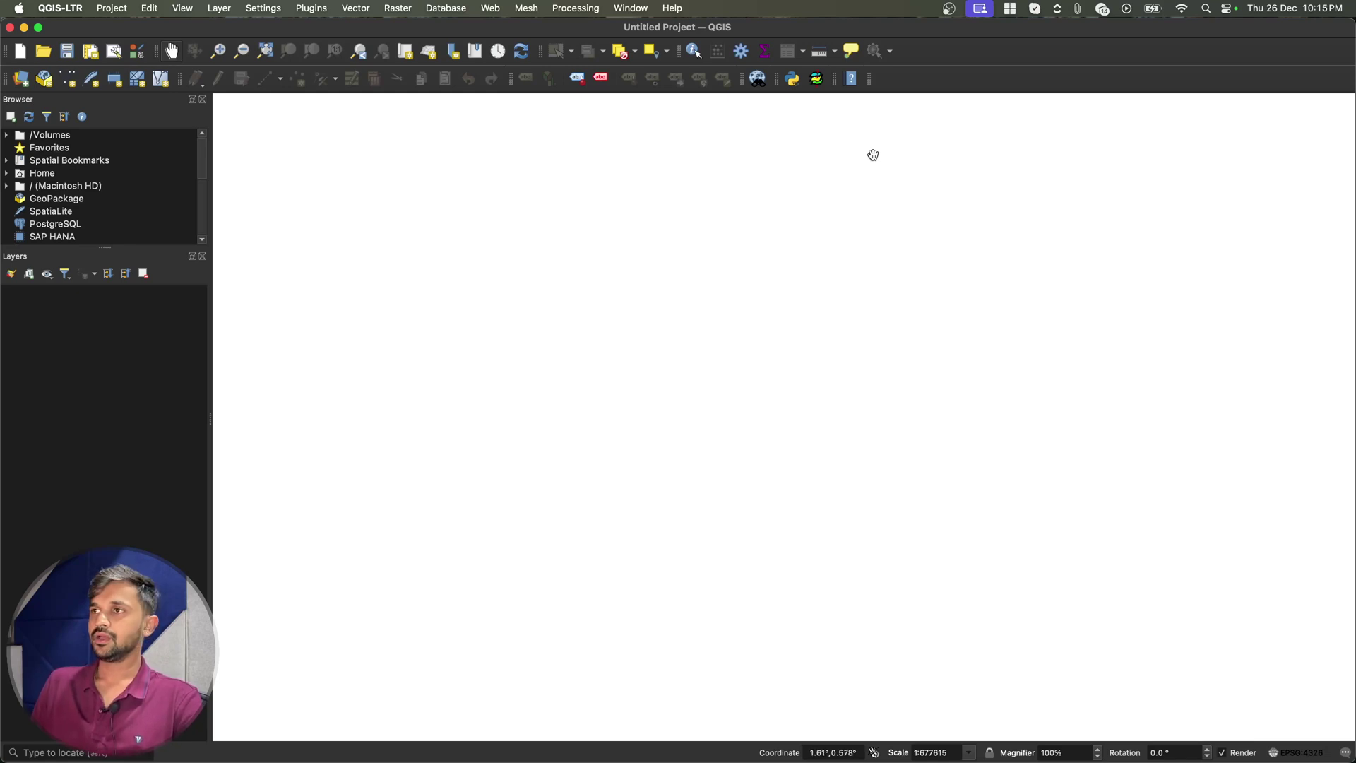
Step: Show the Processing Toolbox panel beside the empty untitled project using the toolbar gear icon
click(739, 56)
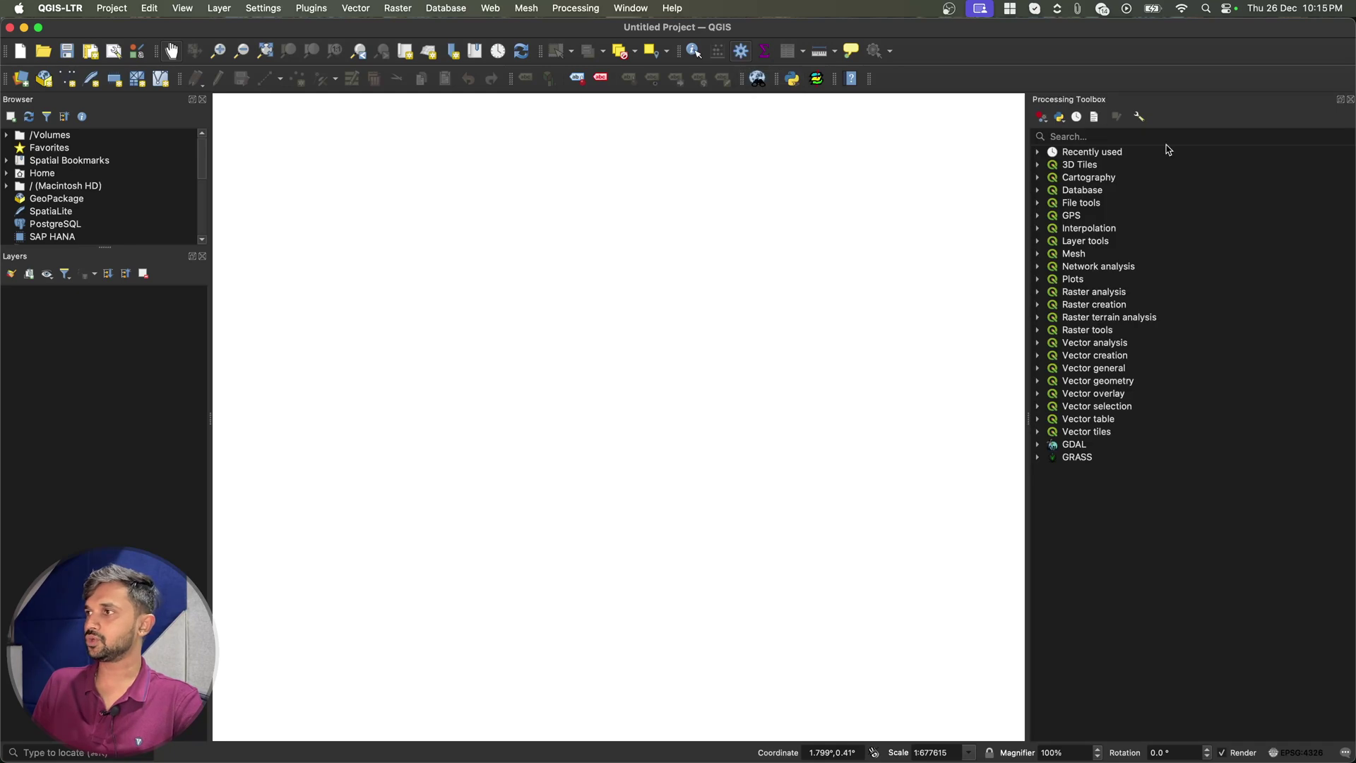
Step: Search the Processing Toolbox for 'saga', find no SAGA algorithms, and close the panel
click(1128, 136)
text(saga)
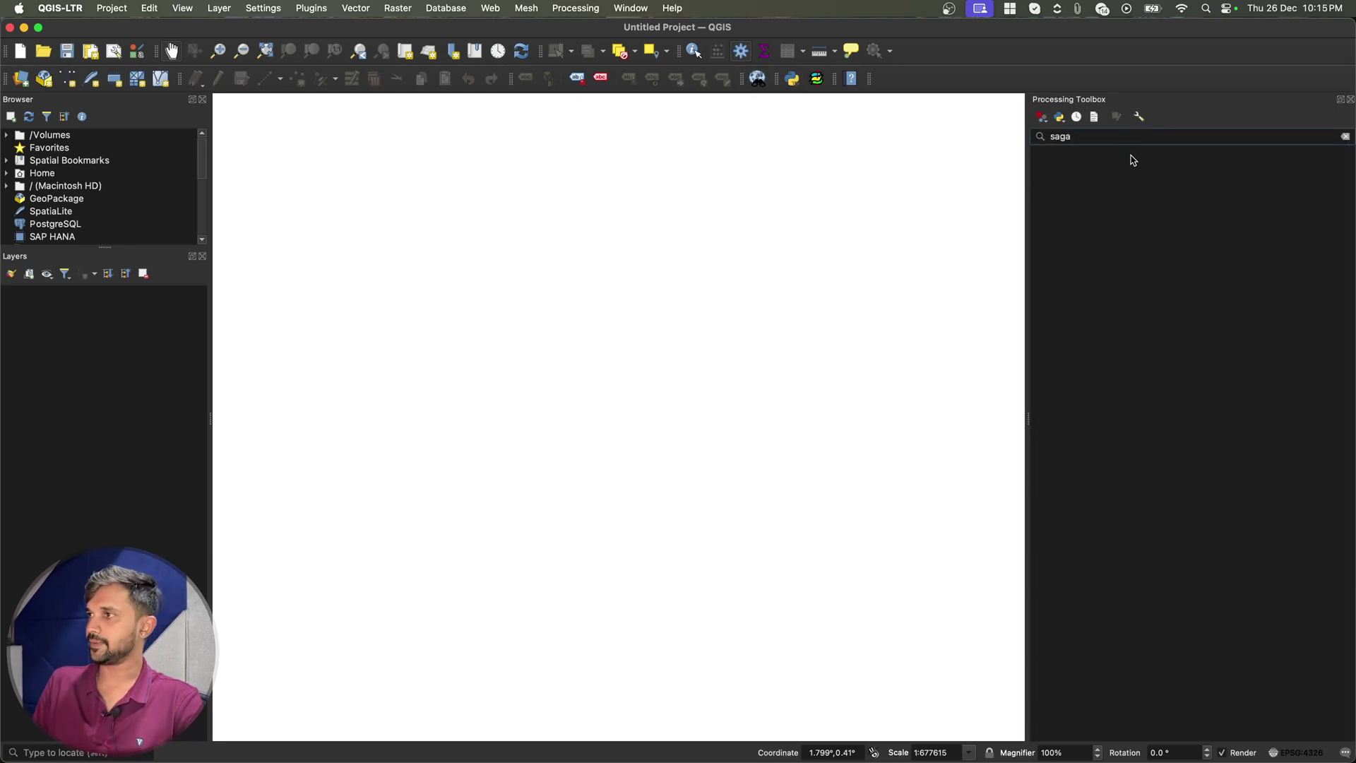
click(1351, 99)
click(1014, 254)
Step: Check the Processing options' Providers list (GDAL, GRASS, OTB only) and close without changes
click(62, 7)
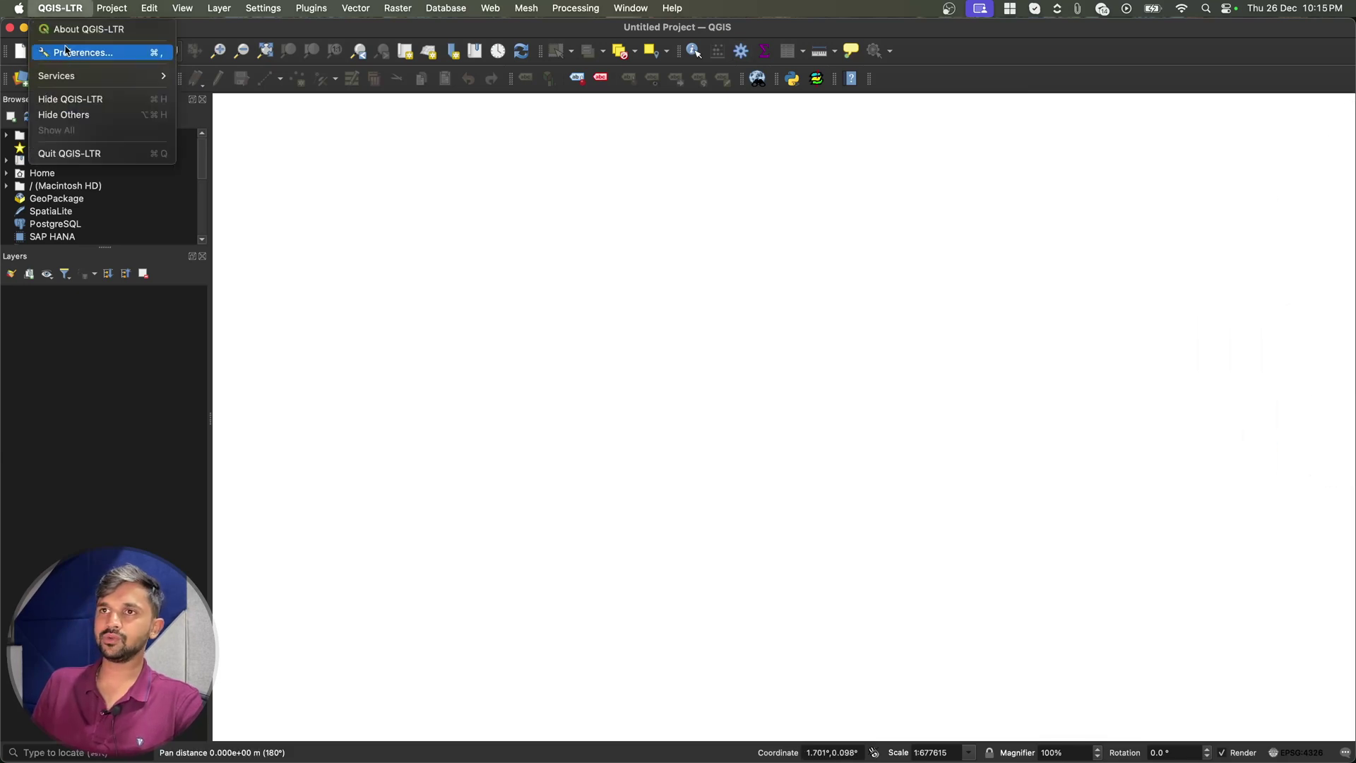
click(68, 52)
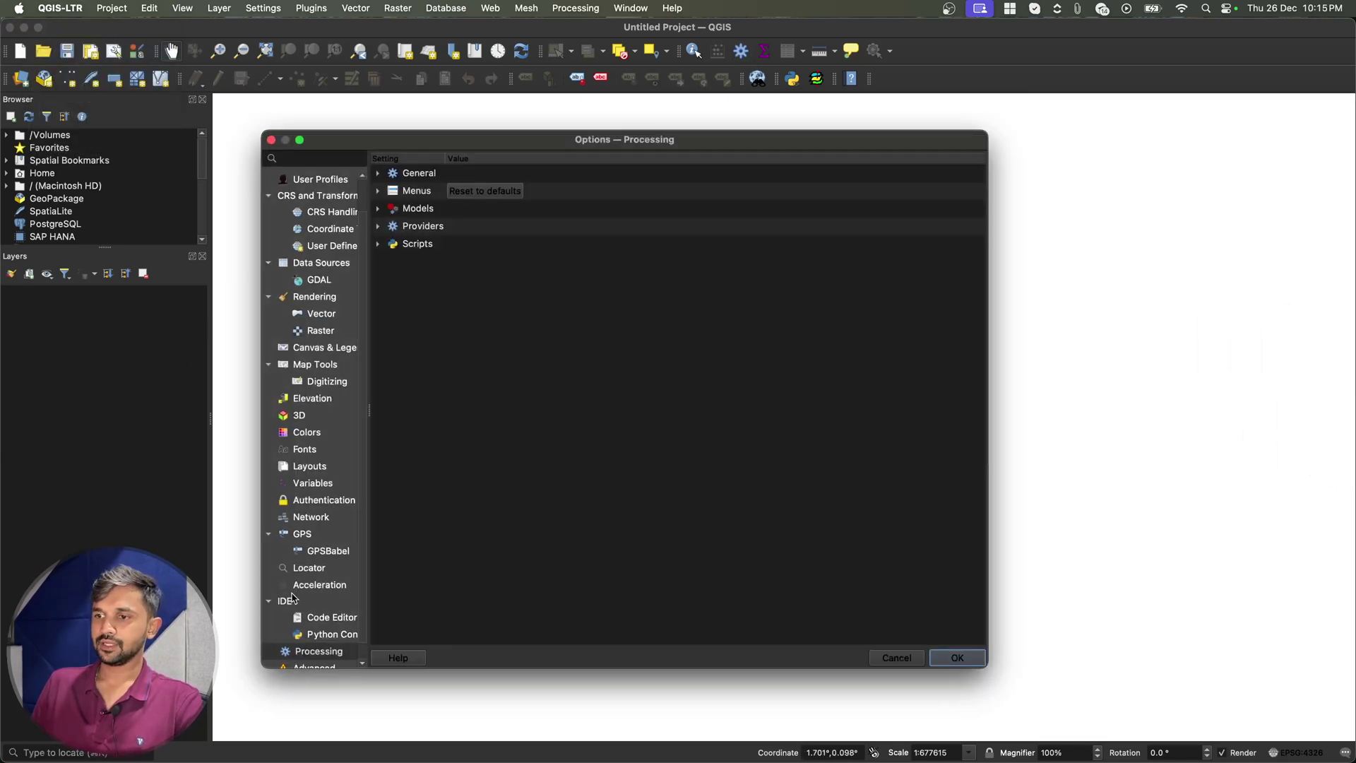
click(379, 226)
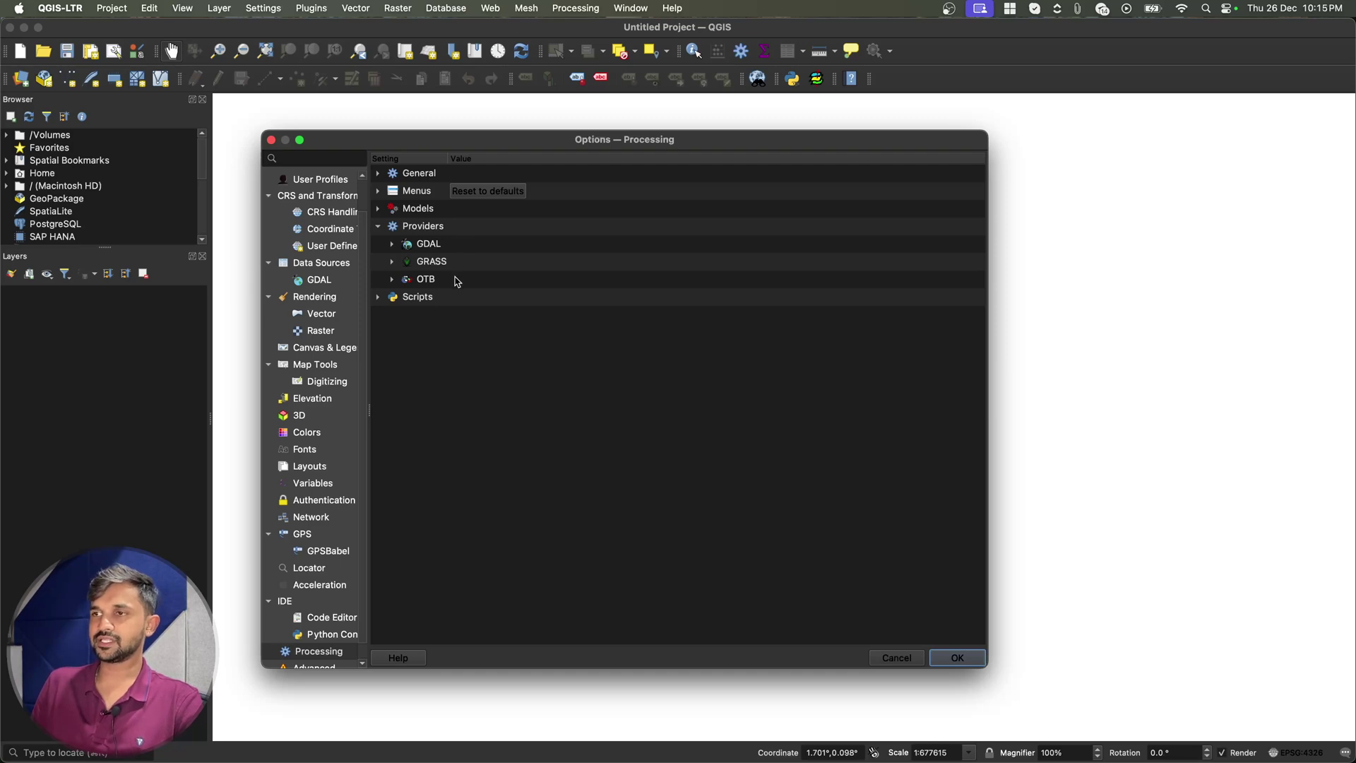
click(271, 142)
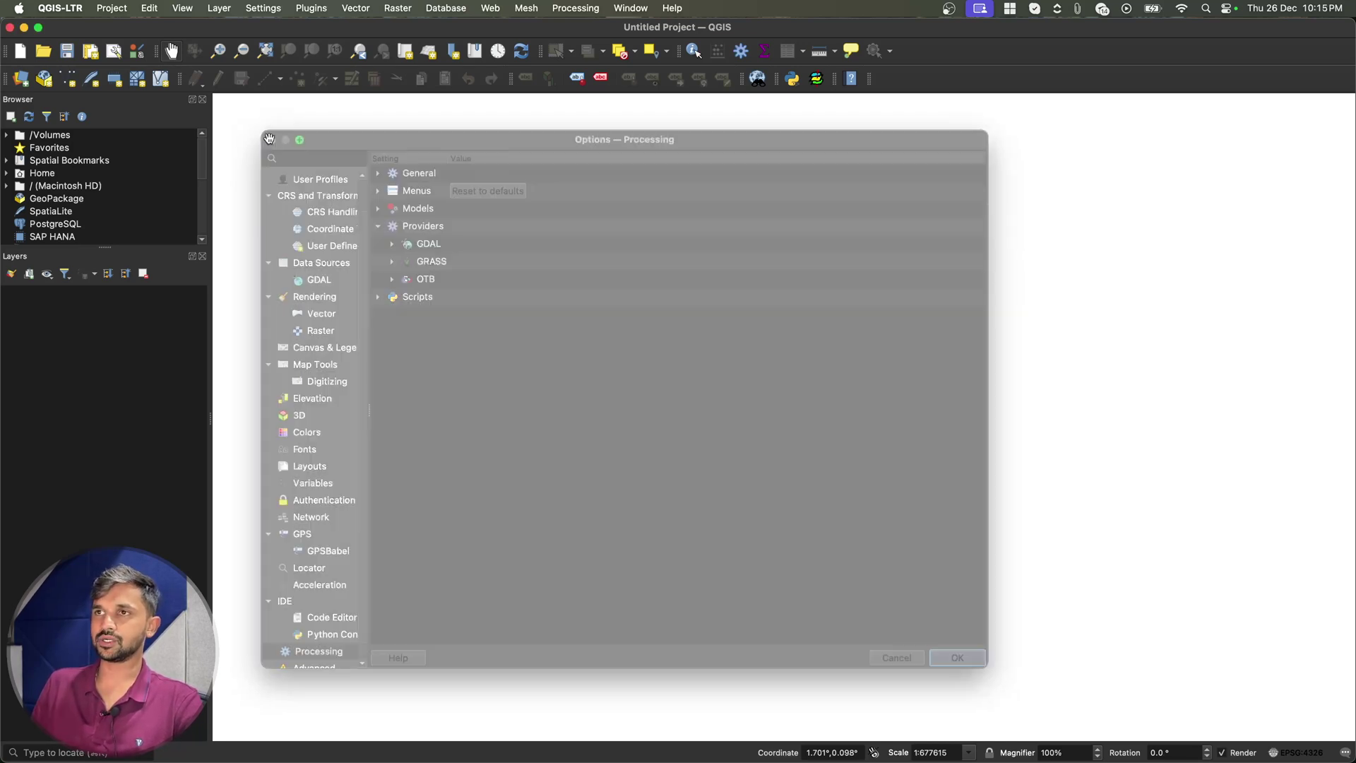
Step: Install the Processing Saga NextGen Provider plugin found by searching 'saga' in the plugin manager
click(312, 8)
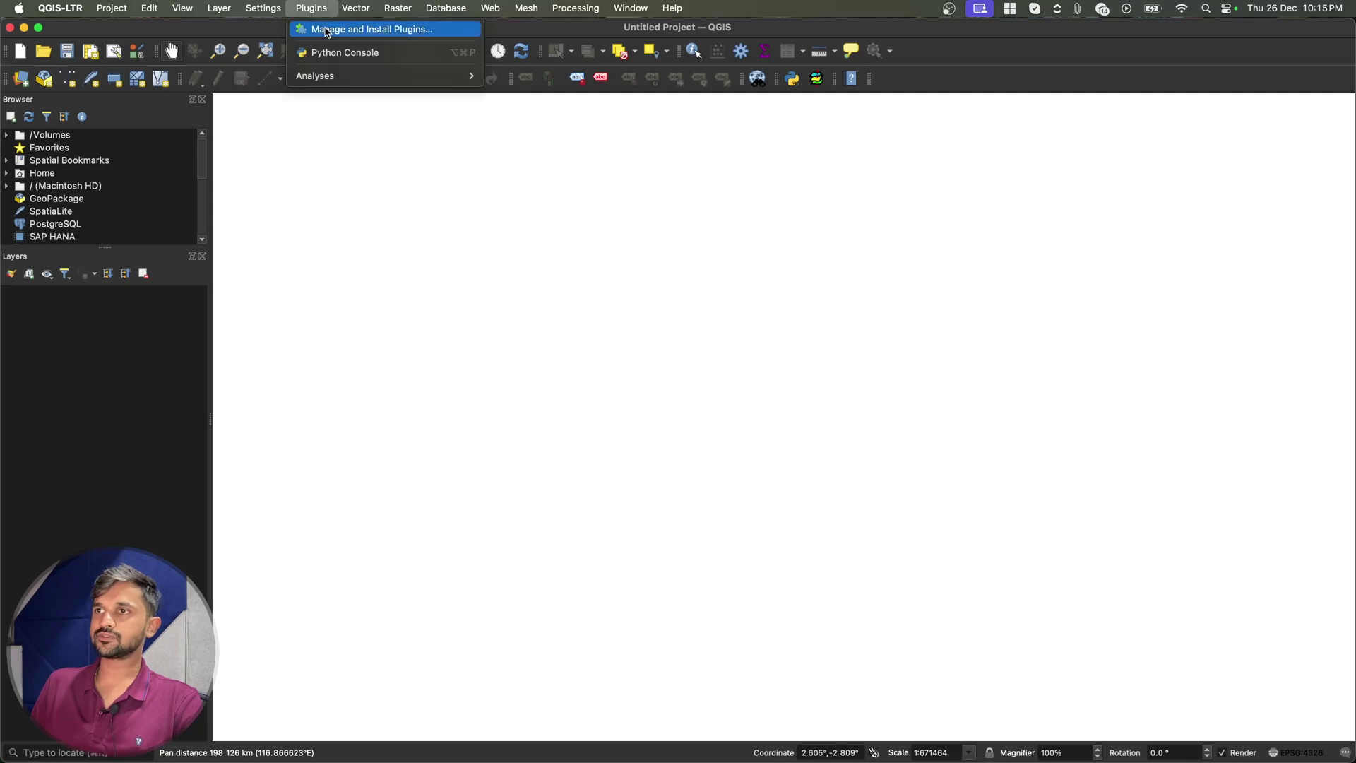
click(327, 31)
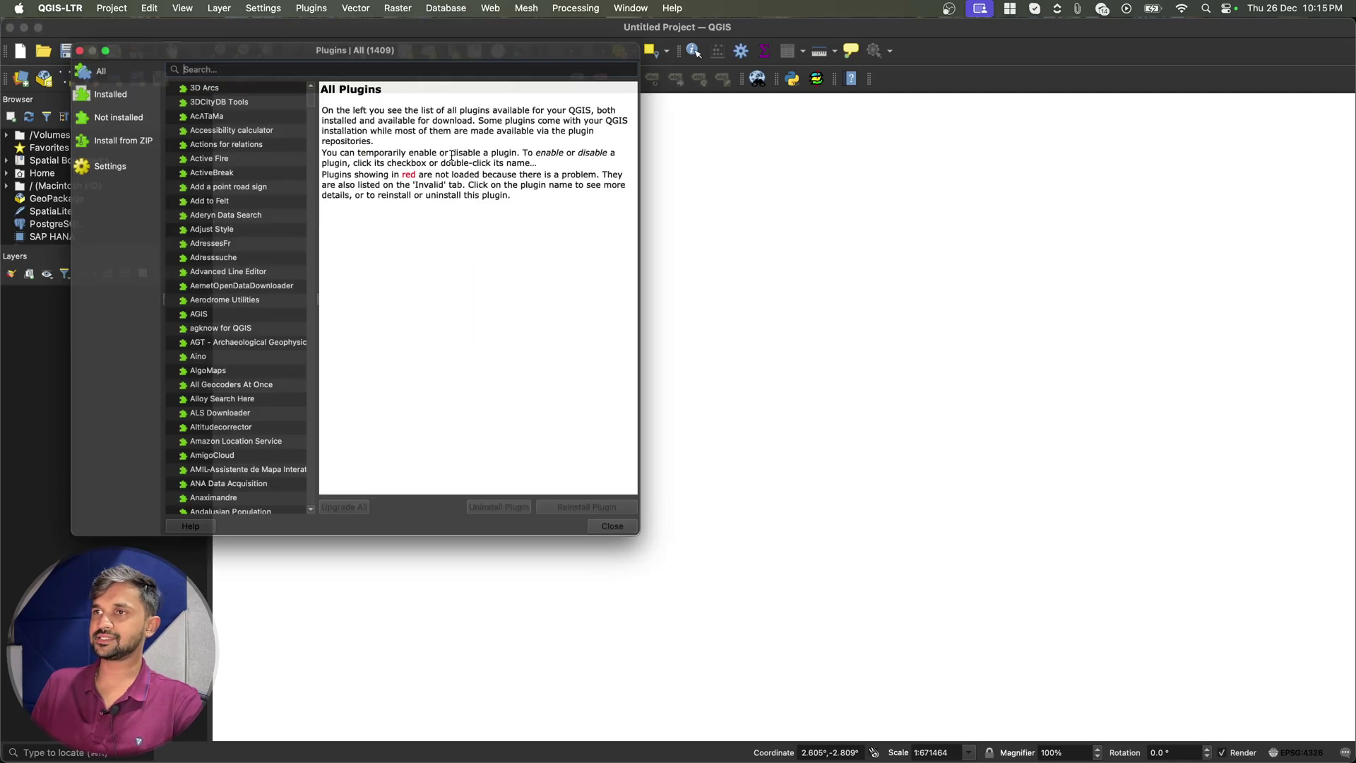
click(357, 48)
text(saga)
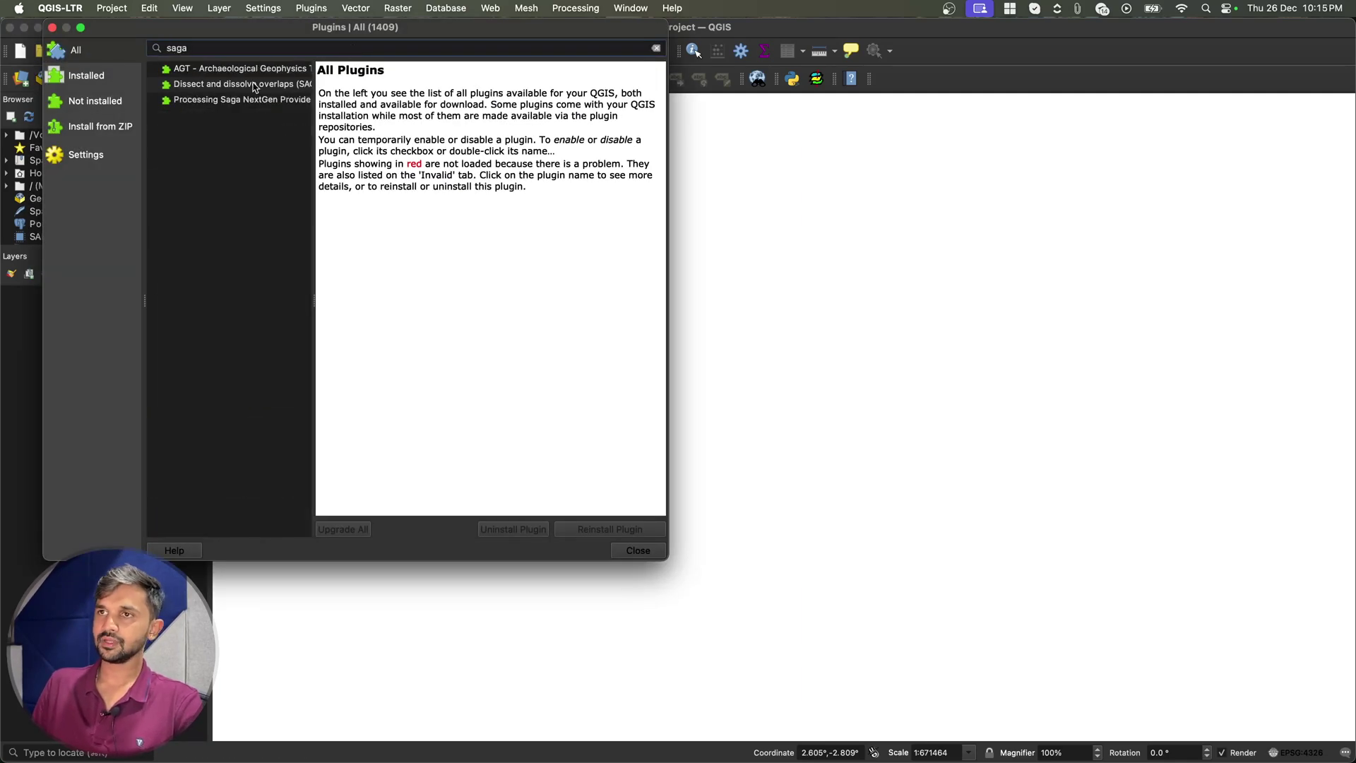
click(225, 102)
drag(317, 85, 439, 95)
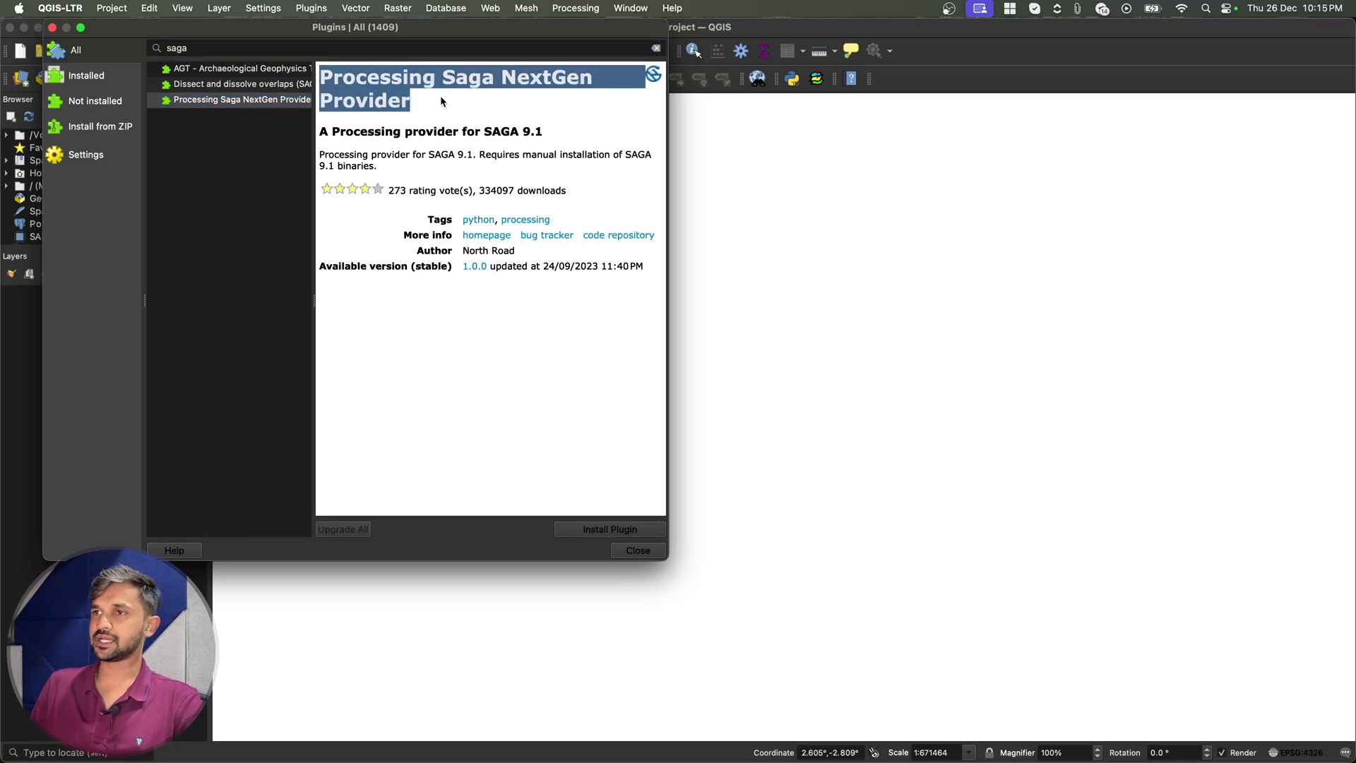
click(629, 528)
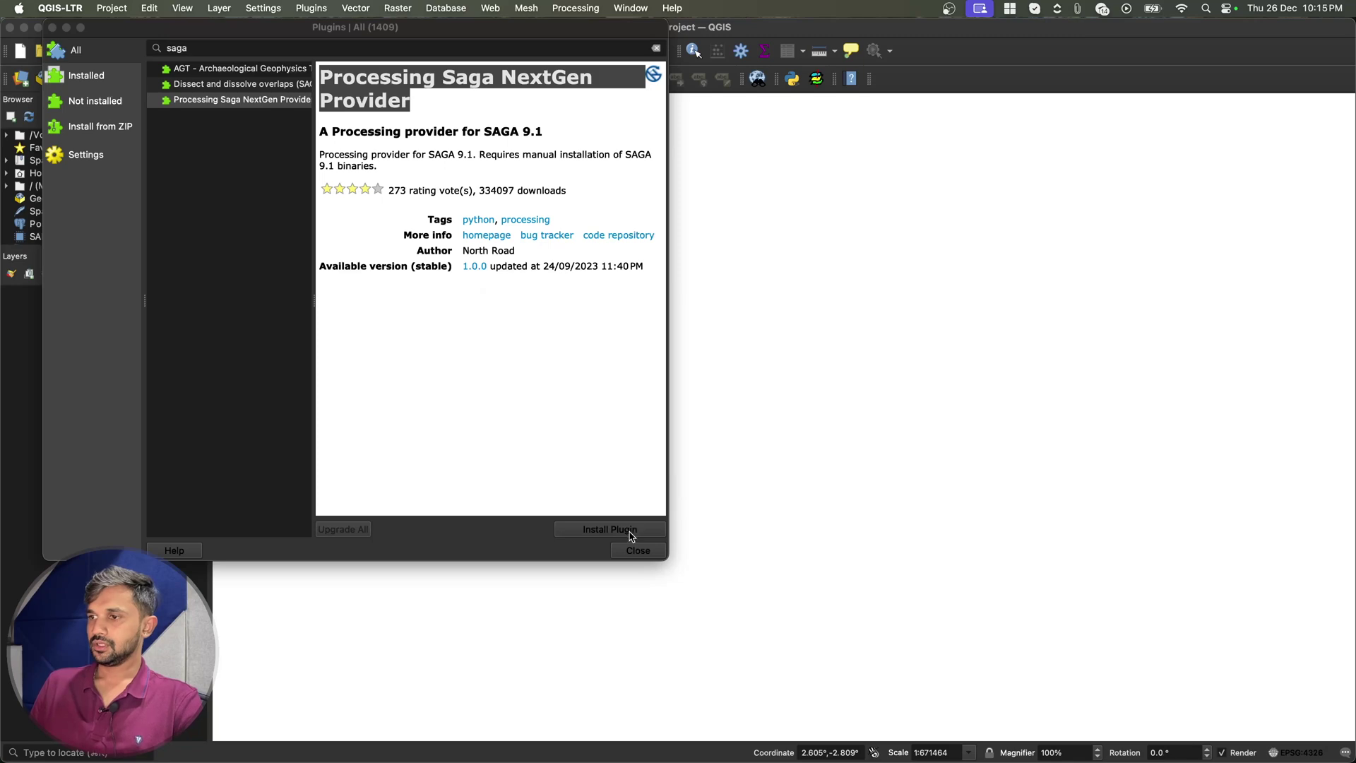
click(636, 551)
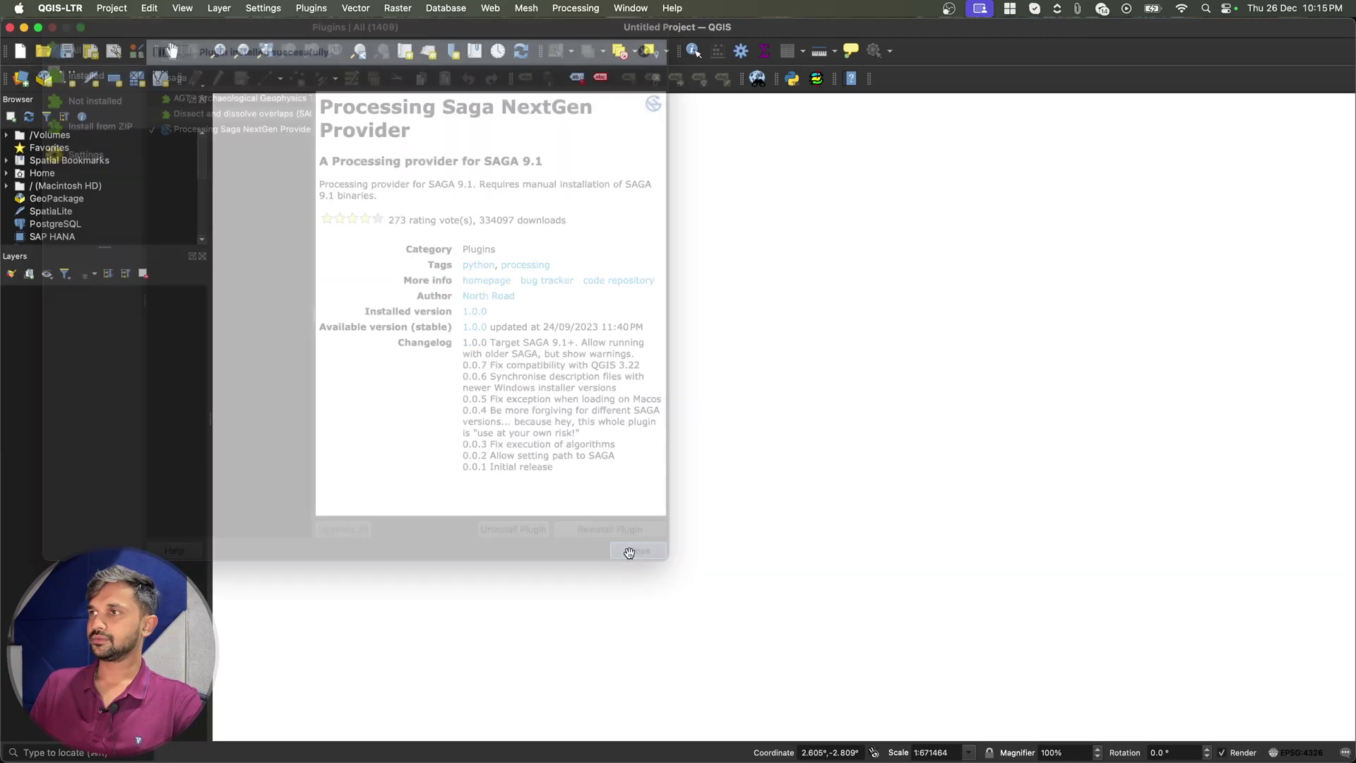
Step: Expand the SAGA Next Gen provider in the Processing Toolbox to reveal its tool groups
click(741, 52)
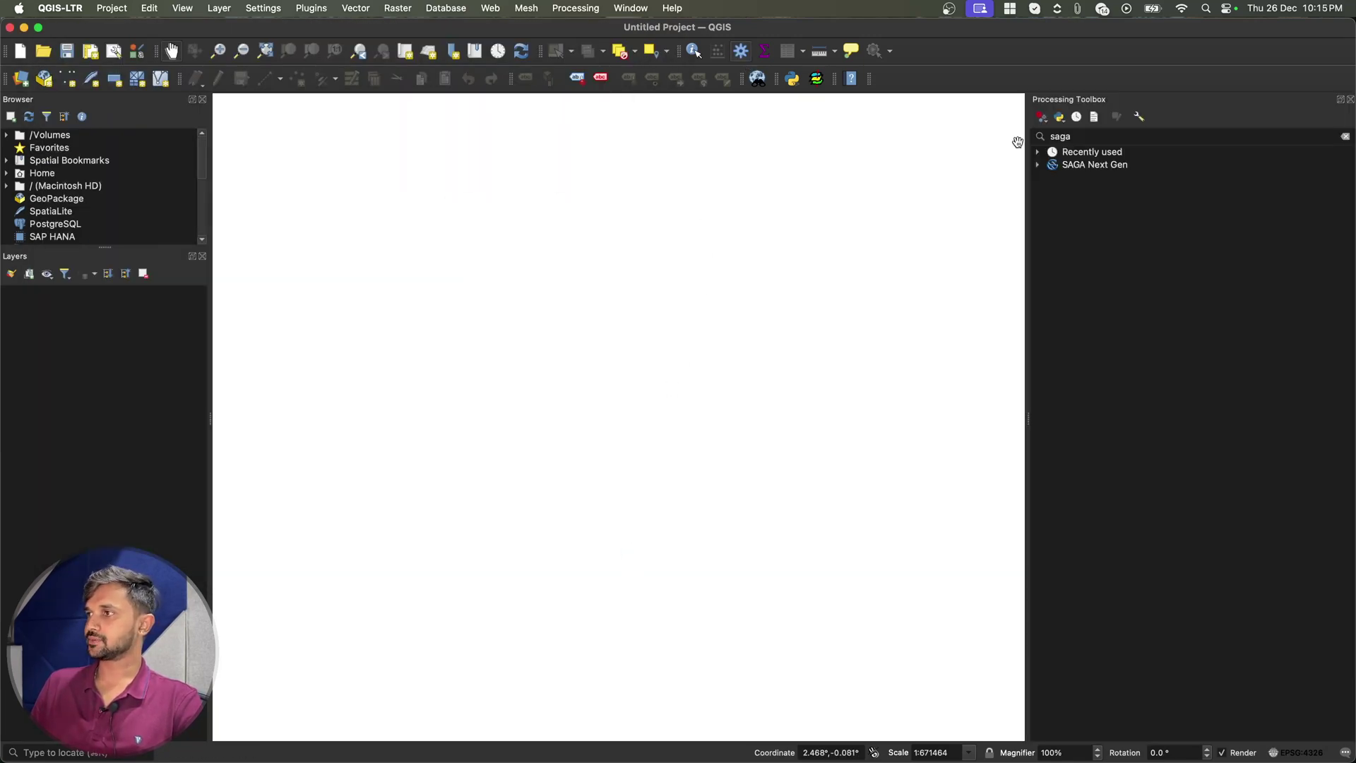
click(1043, 166)
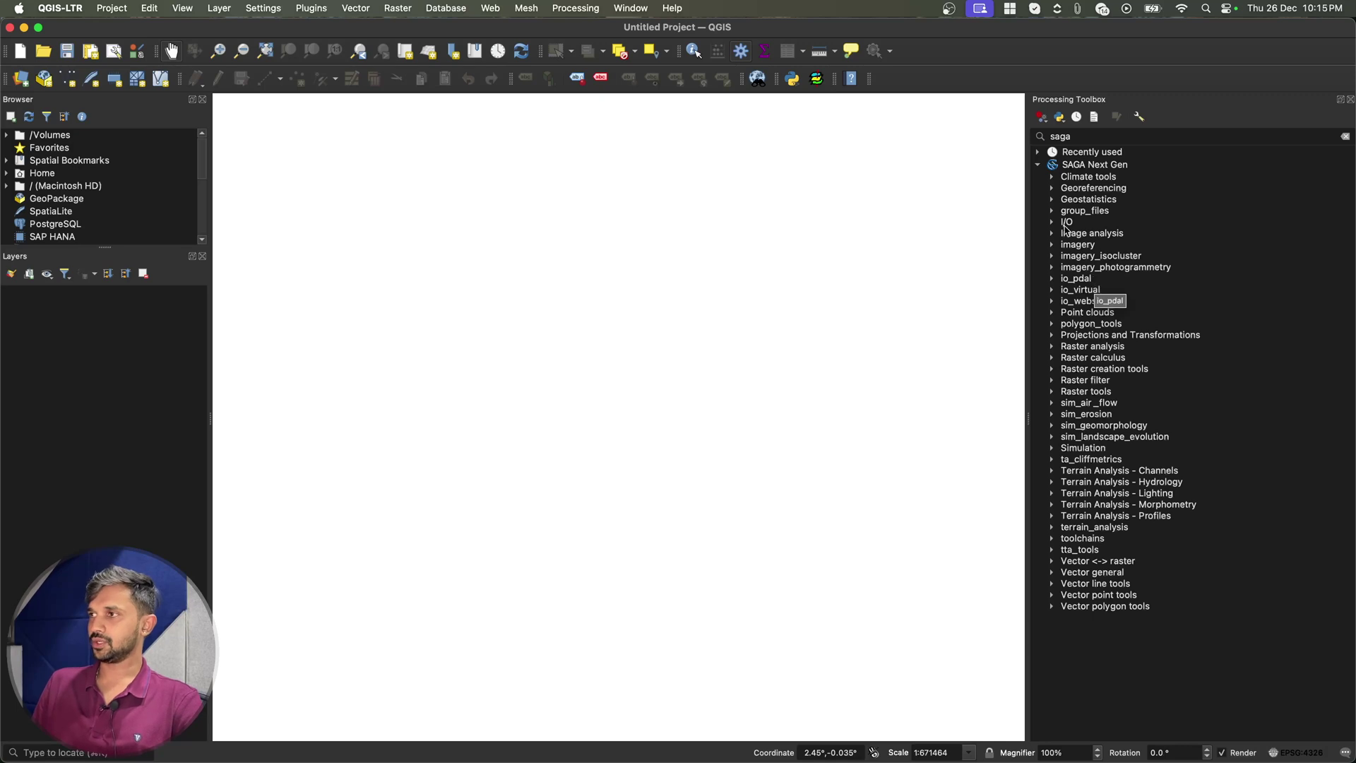
click(1068, 166)
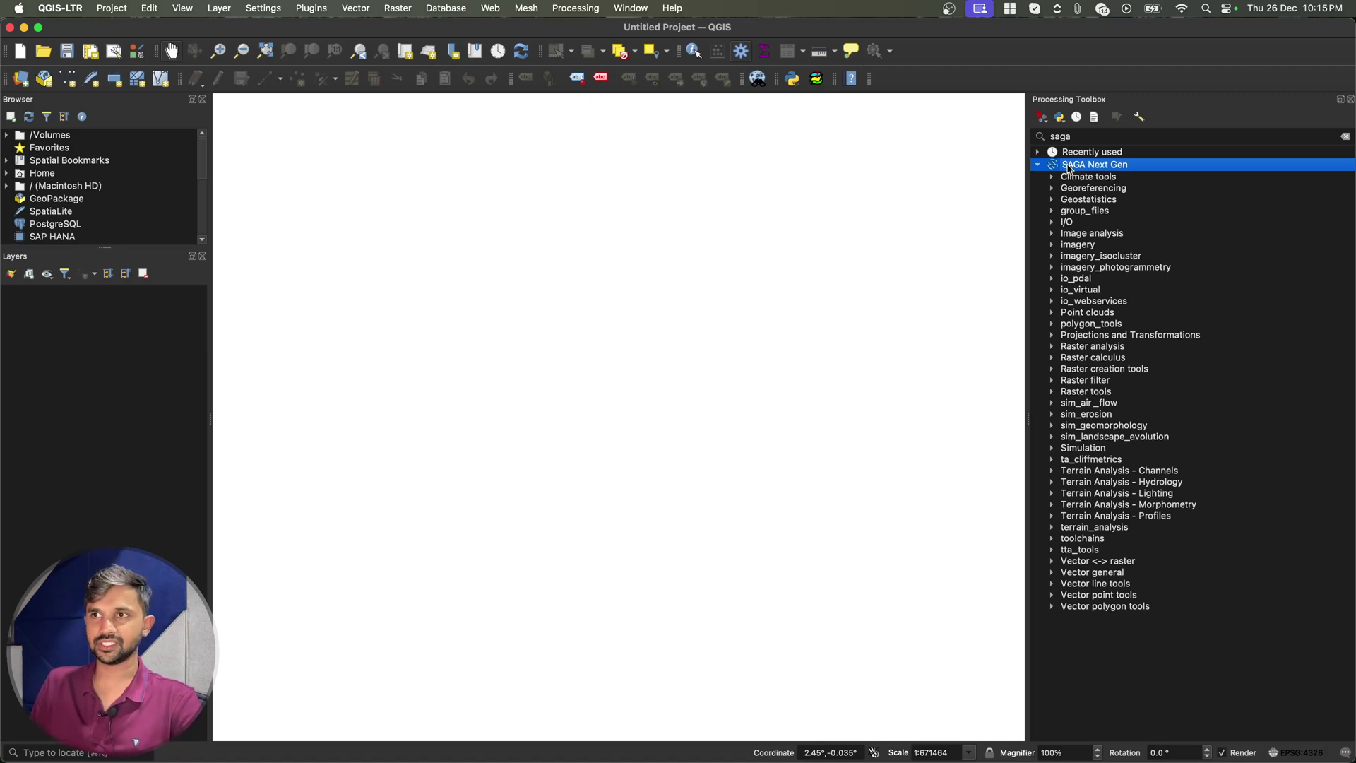
click(57, 8)
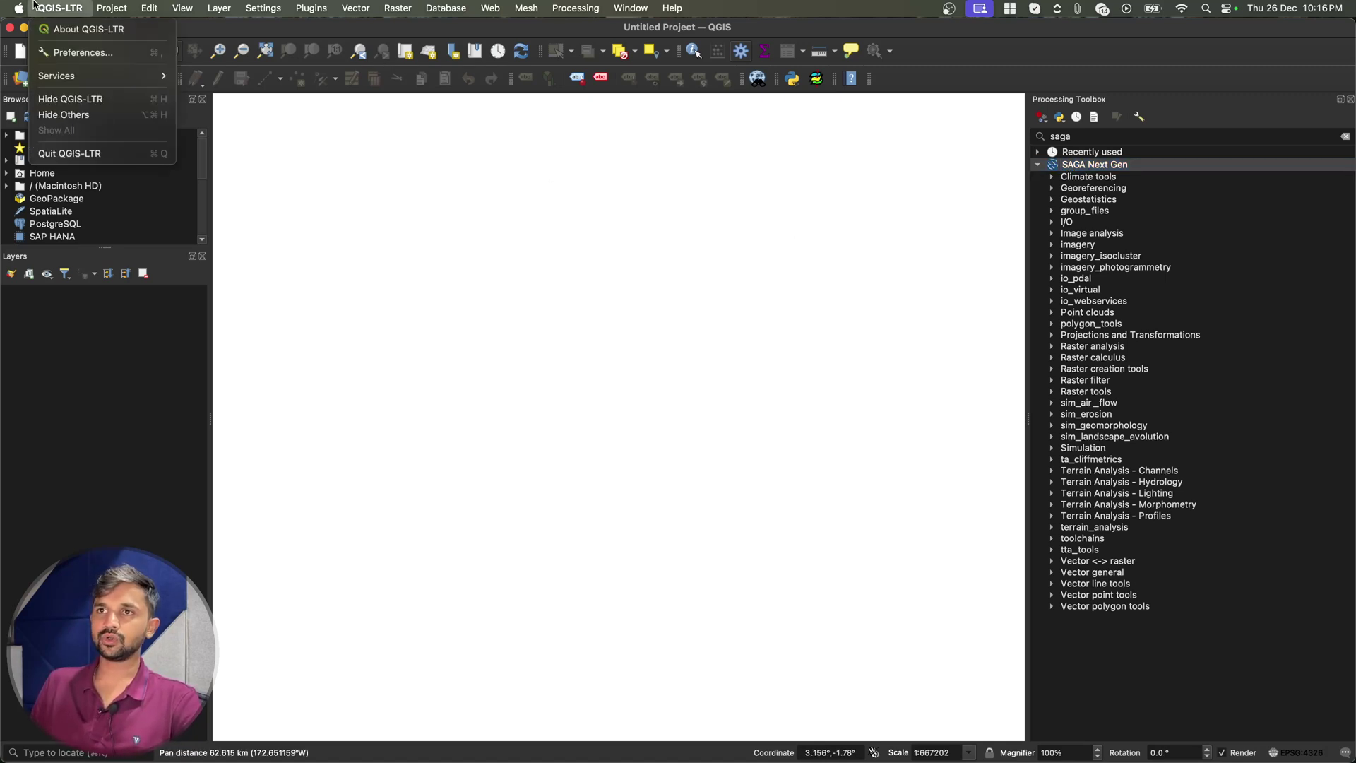
click(71, 52)
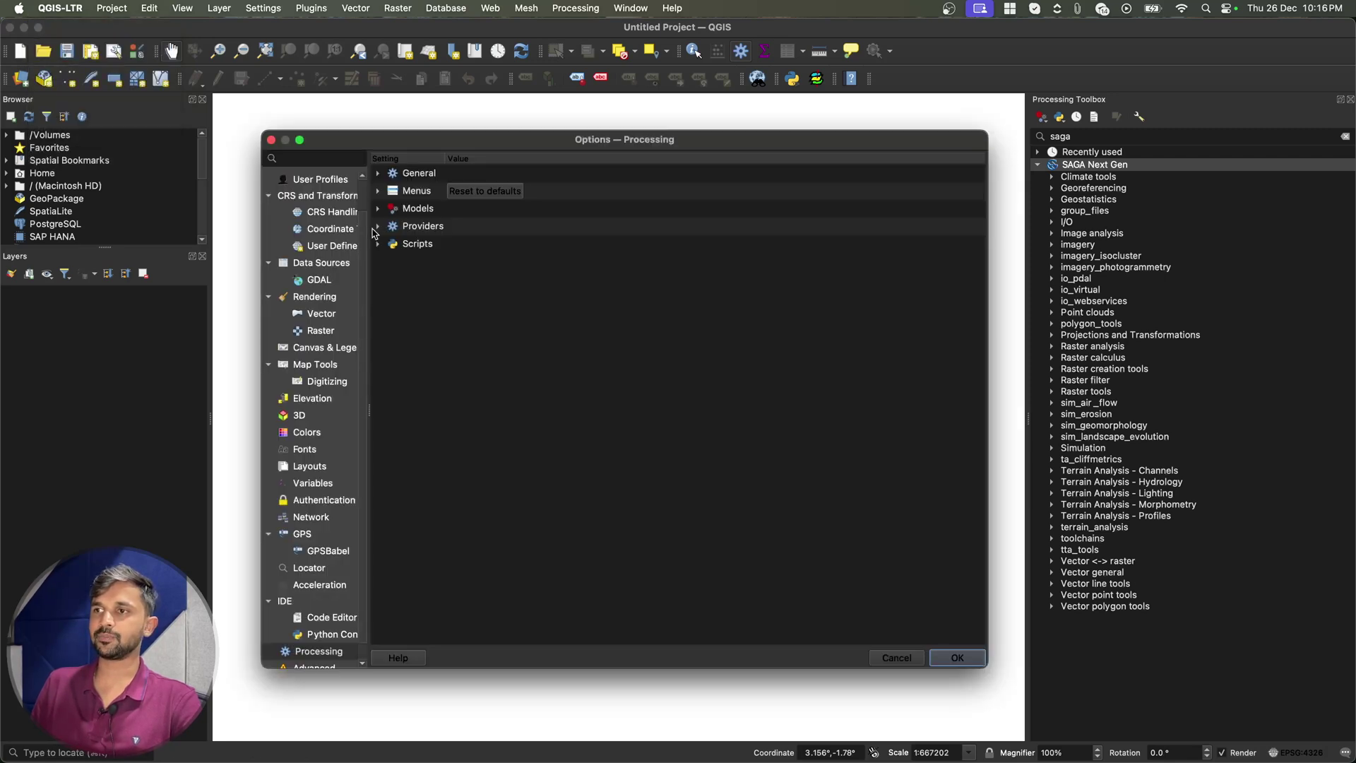
click(376, 226)
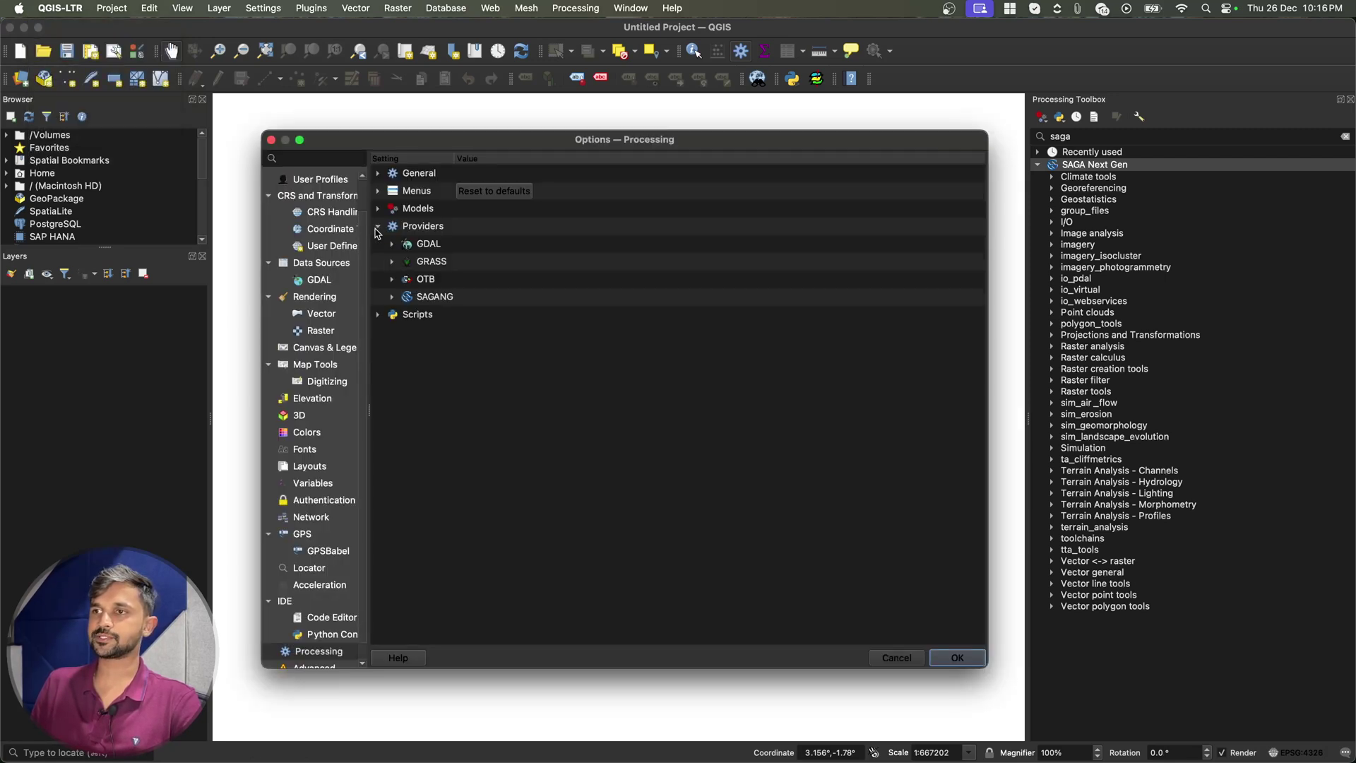
click(391, 298)
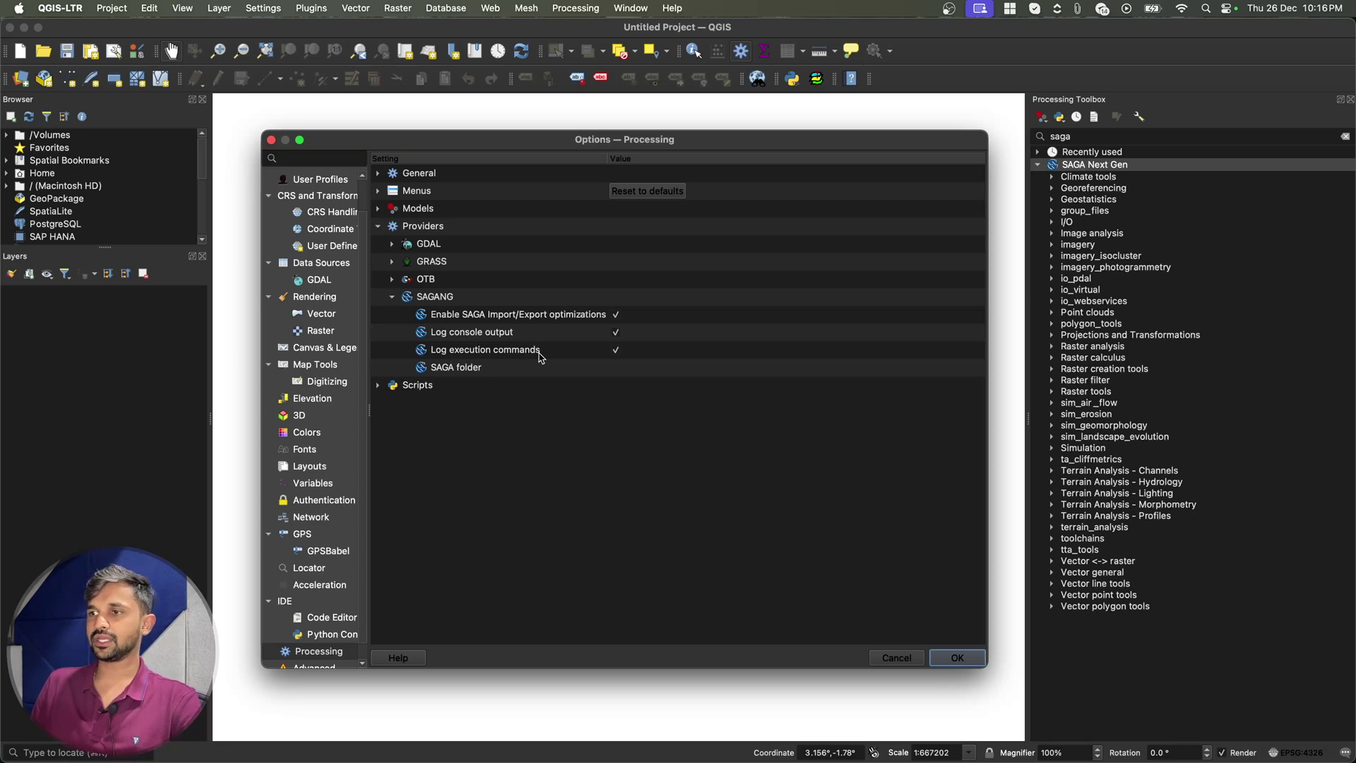
double_click(617, 370)
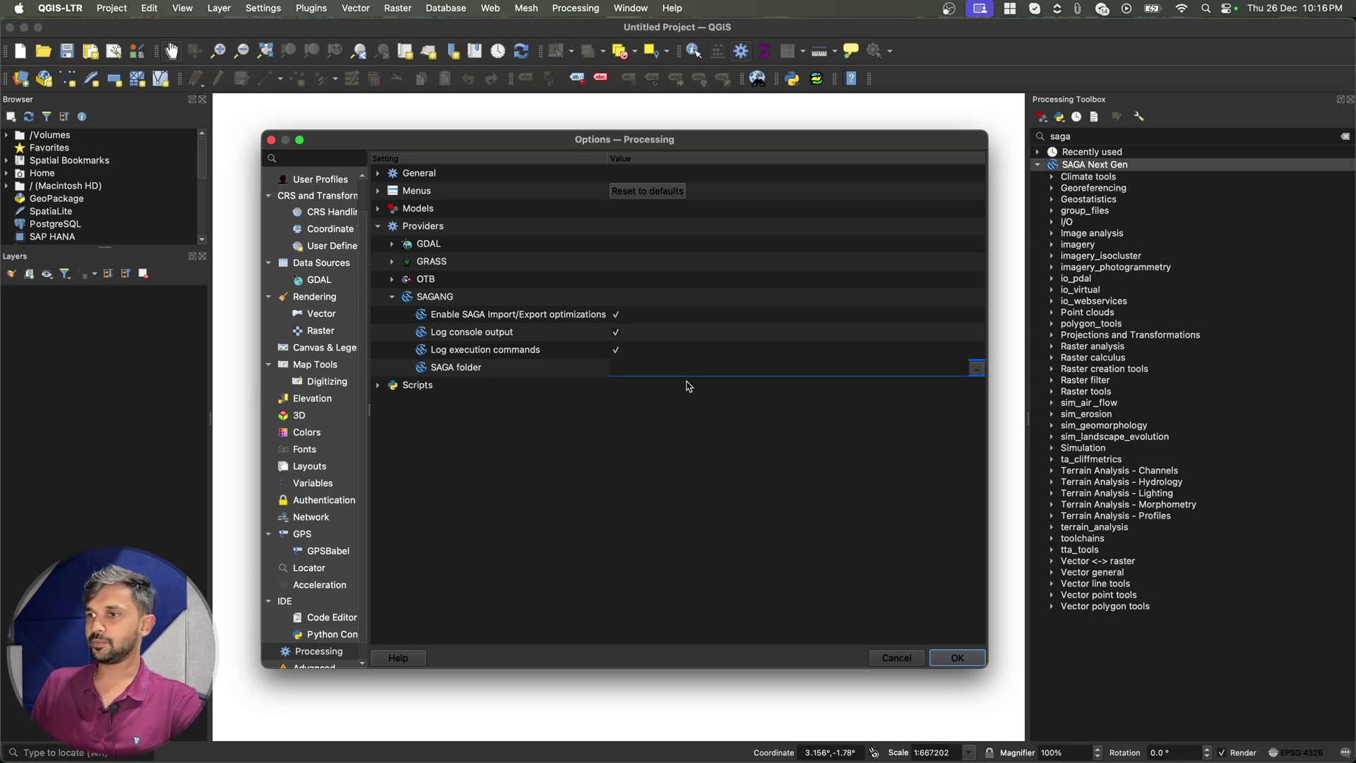
click(947, 659)
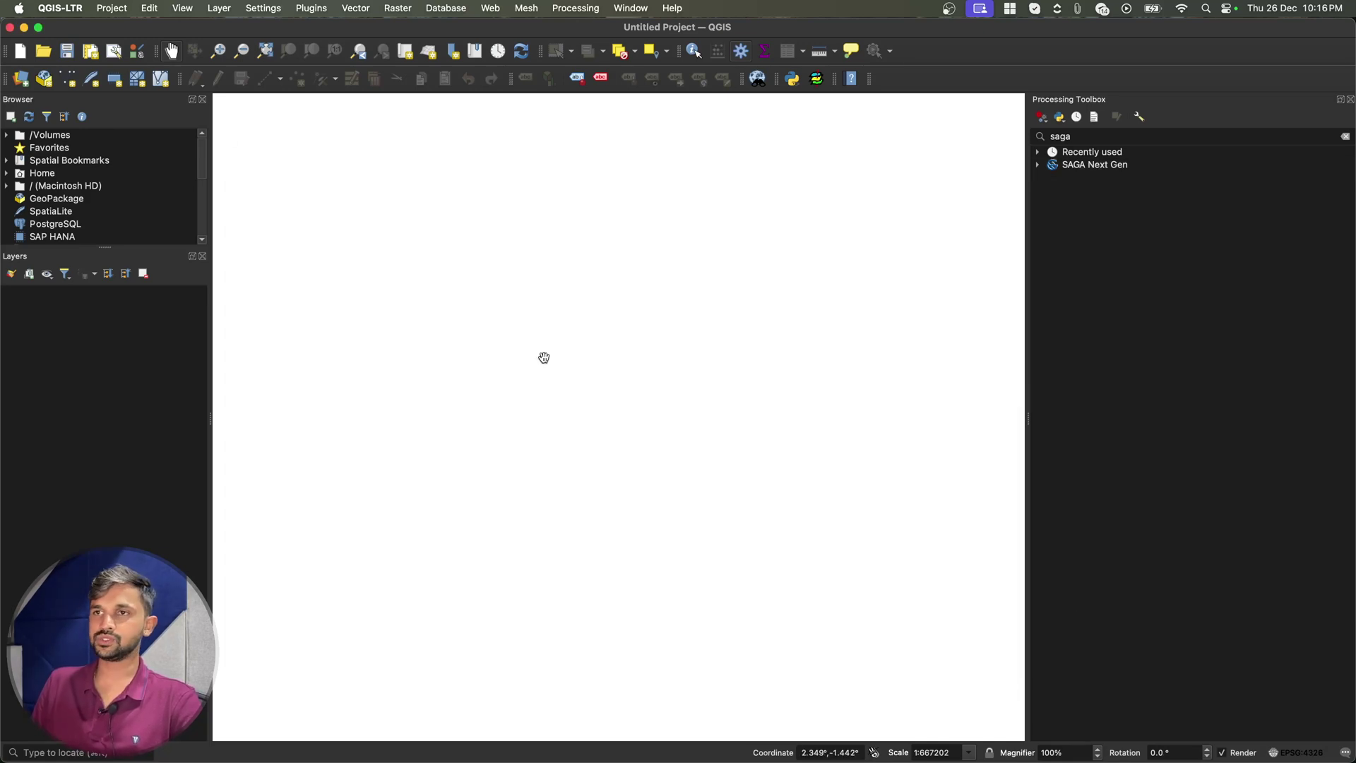
drag(544, 358, 472, 310)
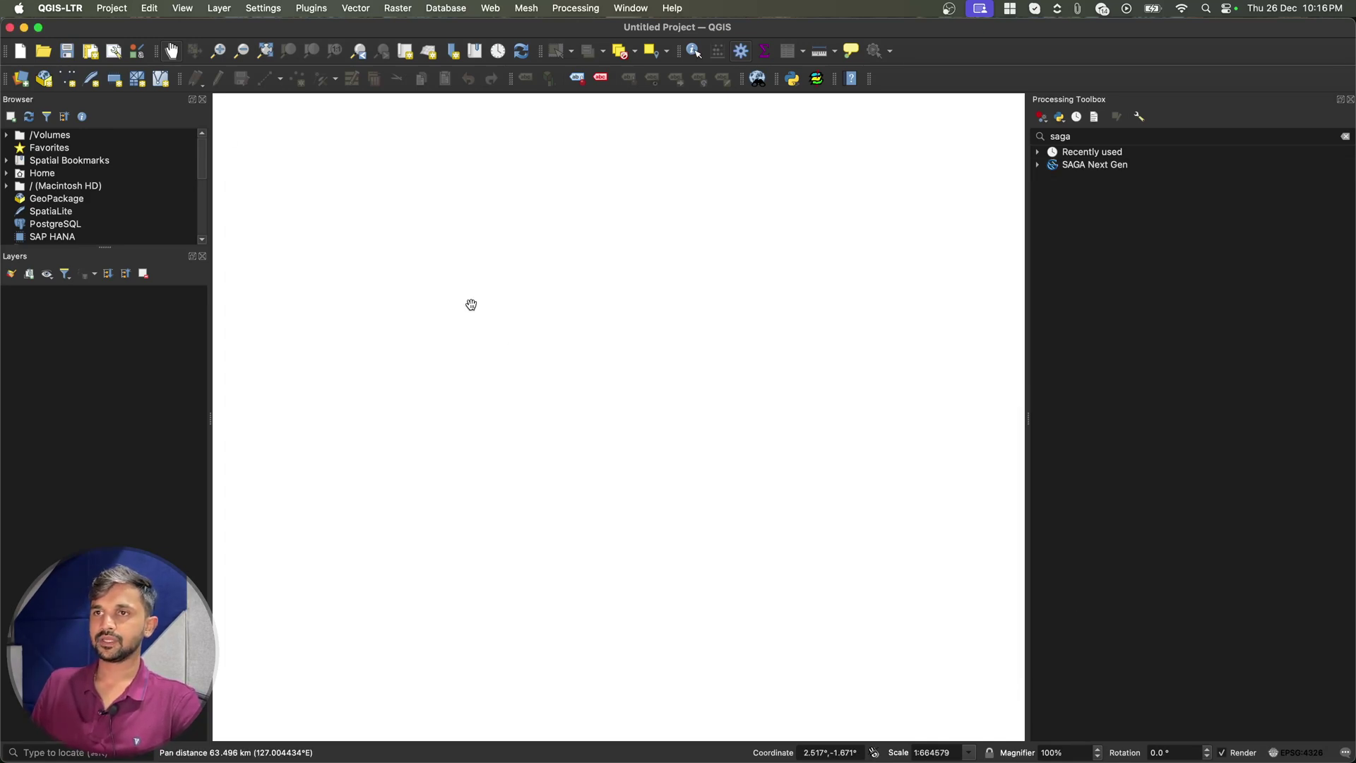
key(super+Tab)
key(super+Tab)
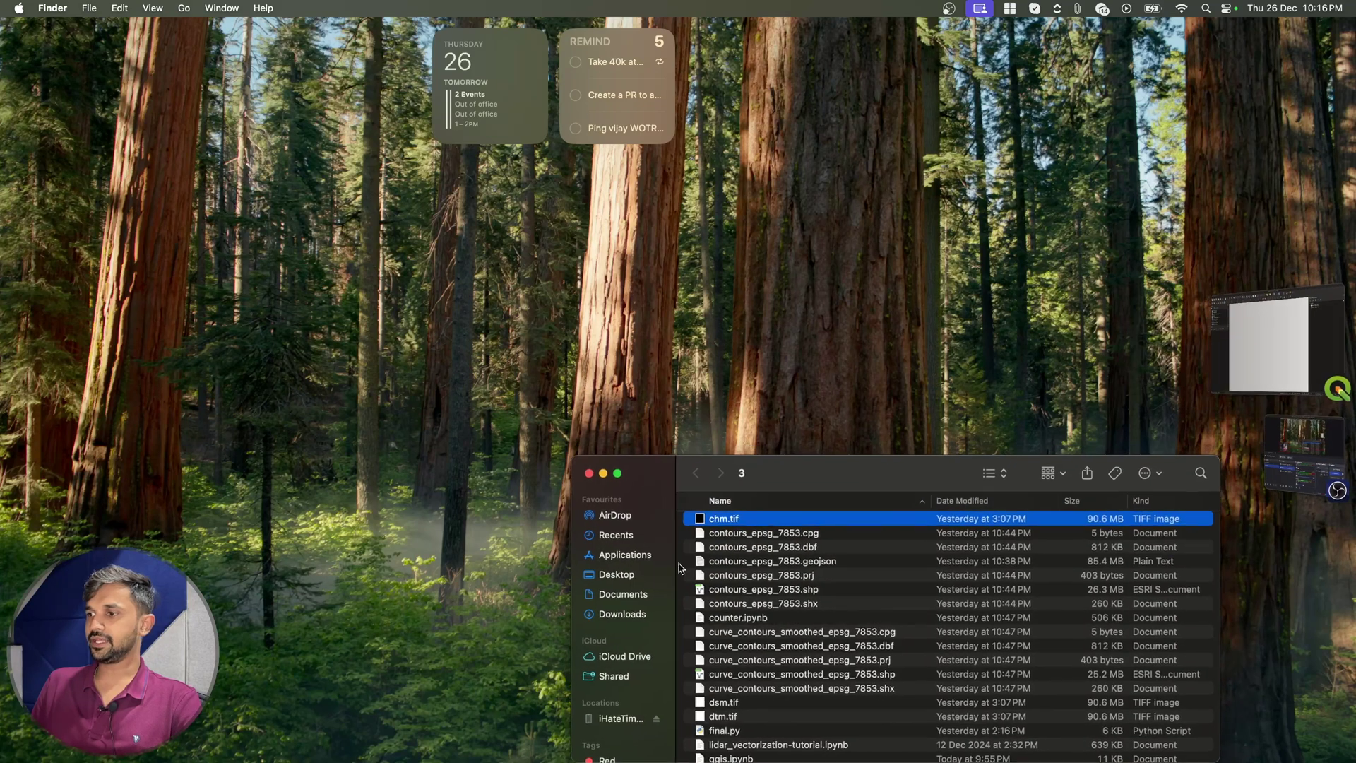
Step: Load chm.tif, search the toolbox for 'water', and run Watershed image segmentation on chm
drag(727, 526, 642, 229)
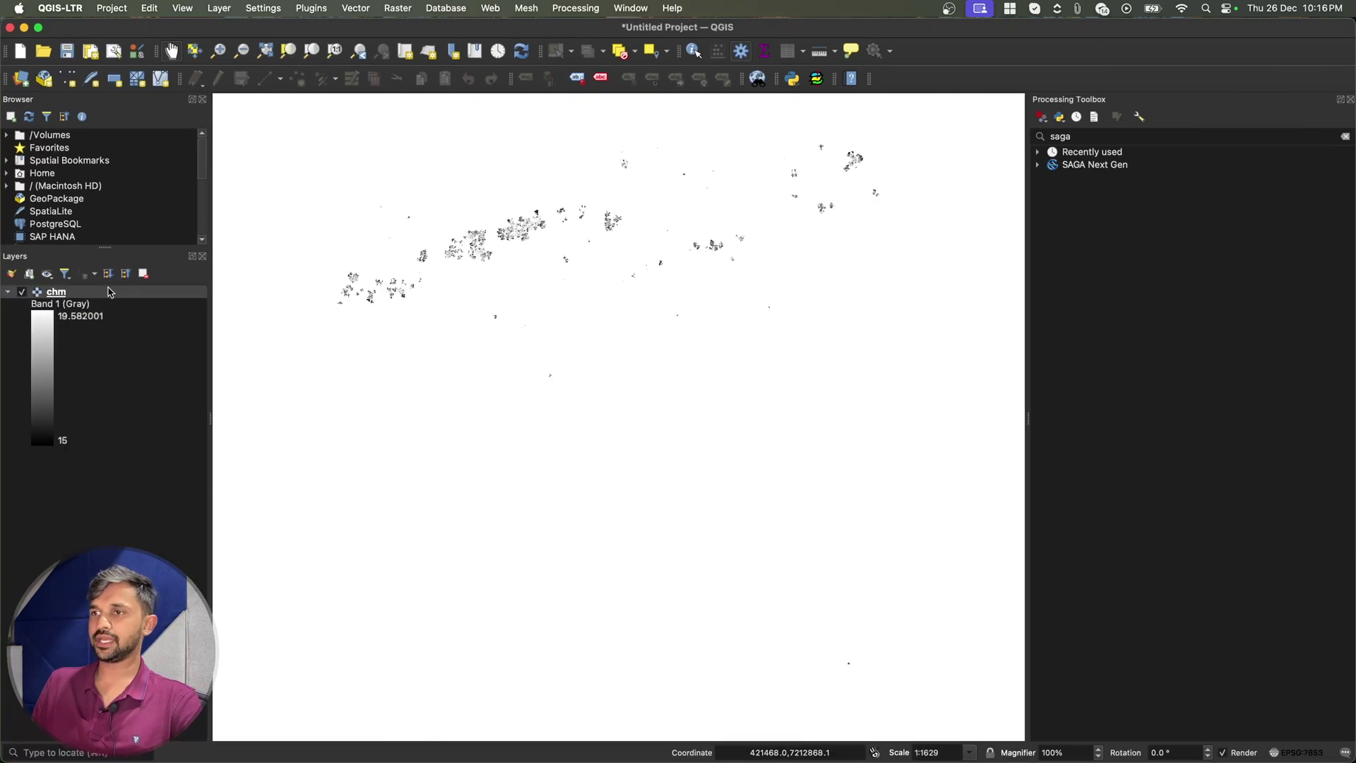
click(109, 292)
double_click(1130, 140)
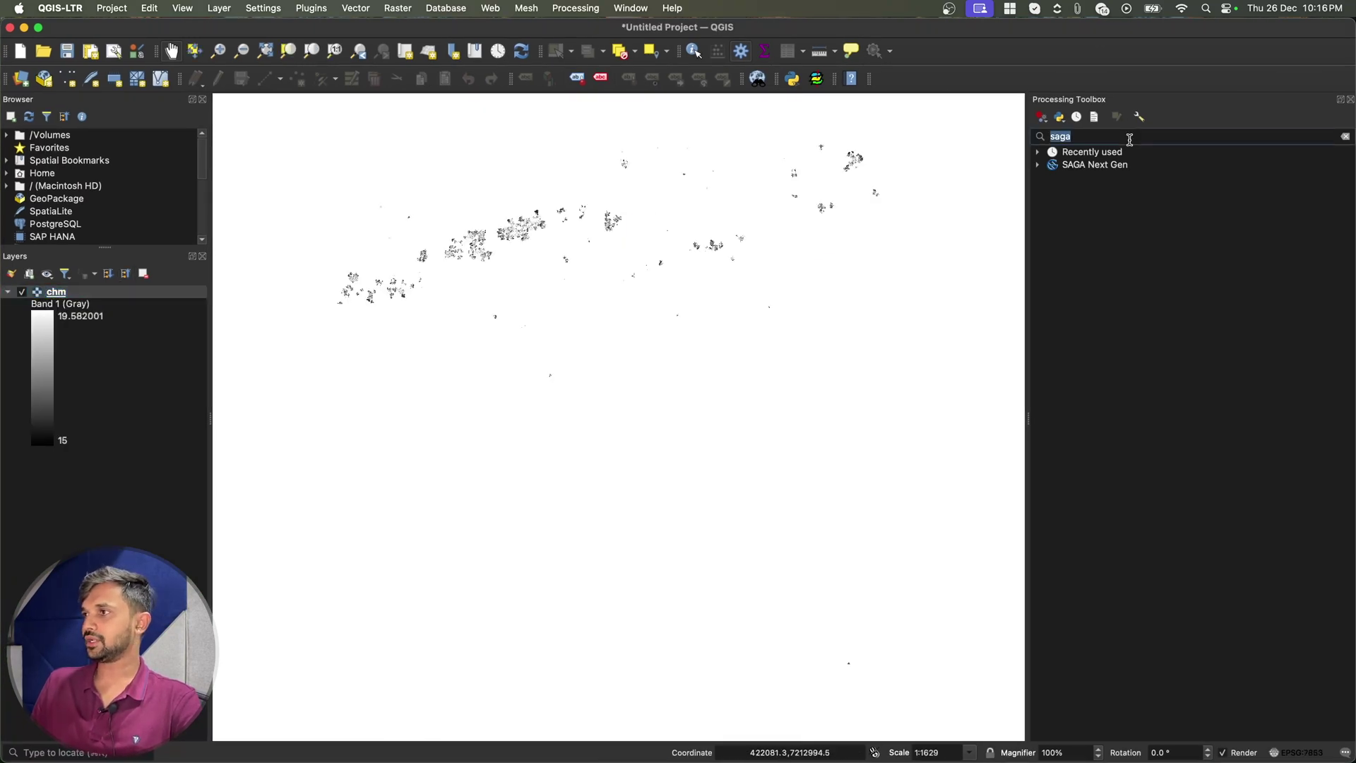
text(water)
double_click(1148, 351)
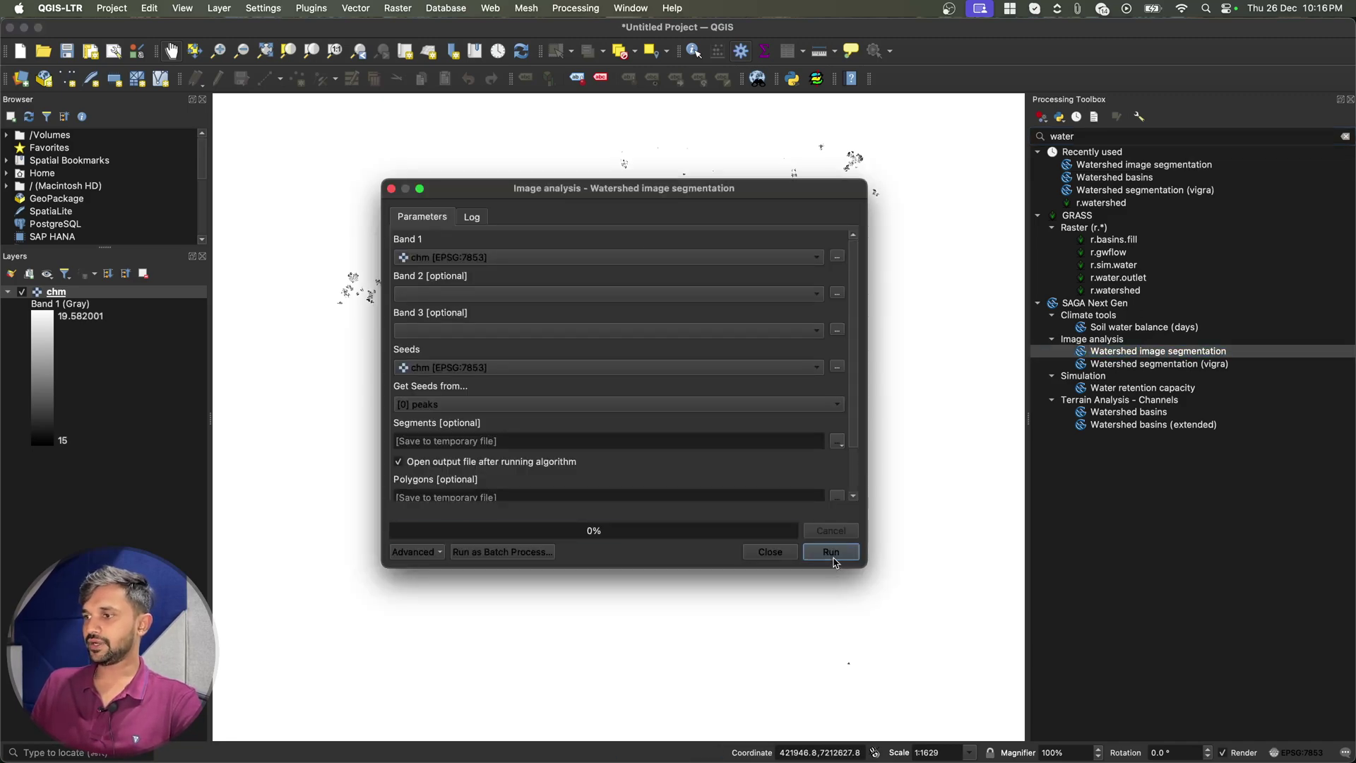
click(833, 559)
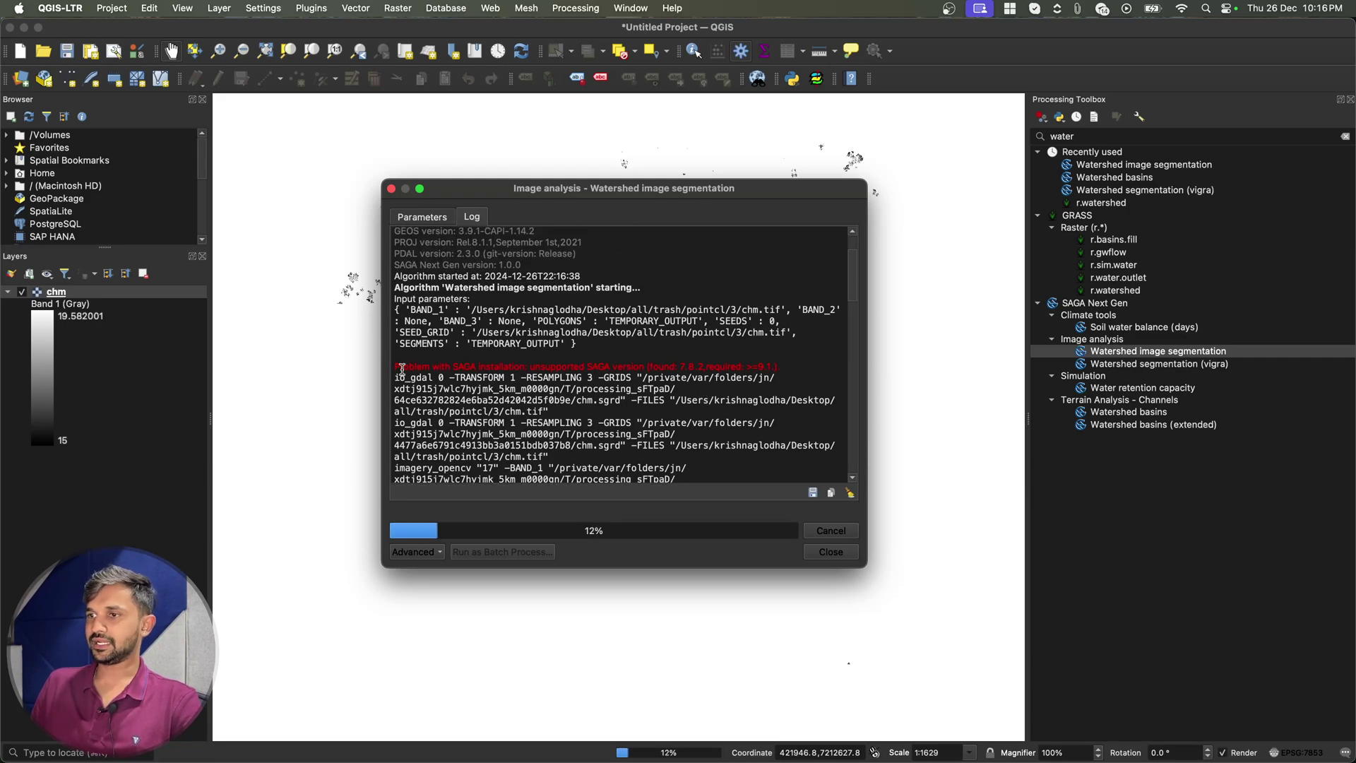
Step: Highlight the log's red warning that the found SAGA version 7.8.2 is unsupported
drag(402, 368, 701, 366)
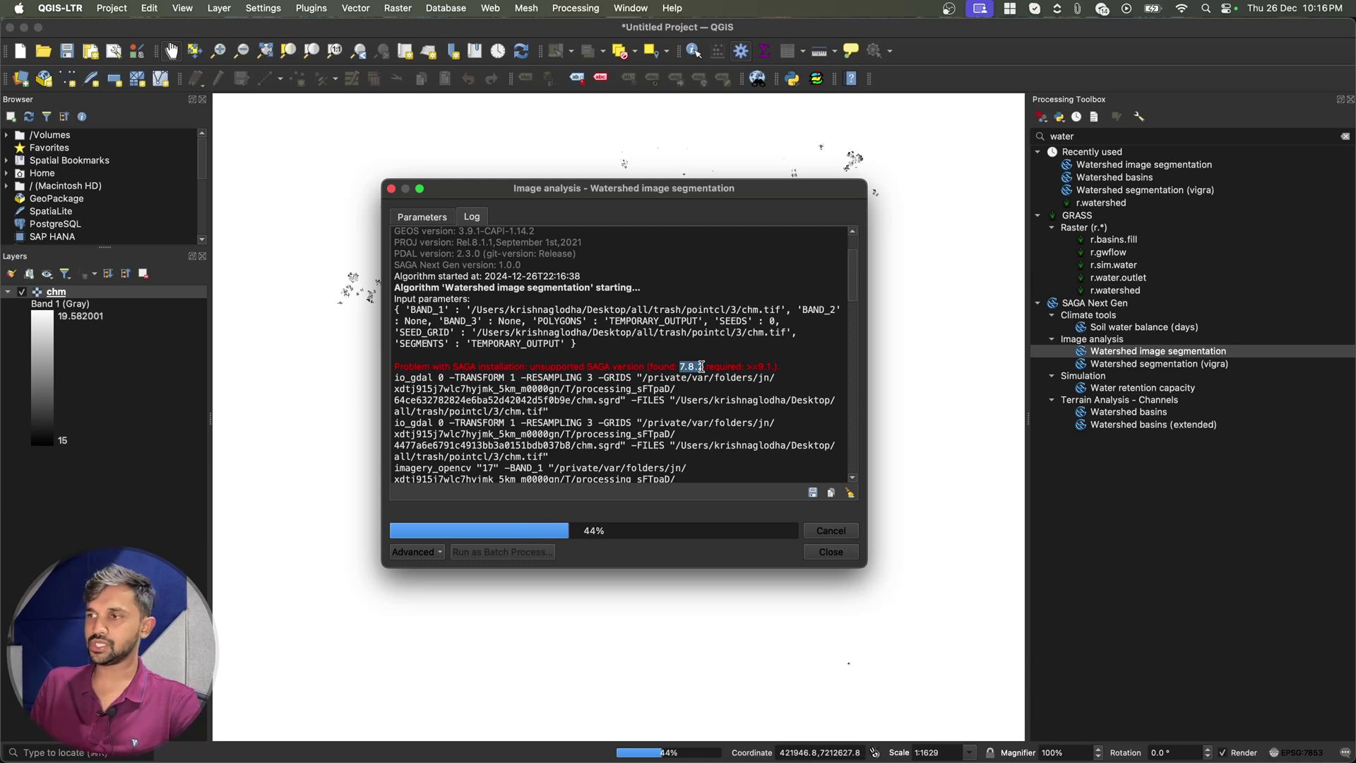
drag(701, 366, 766, 364)
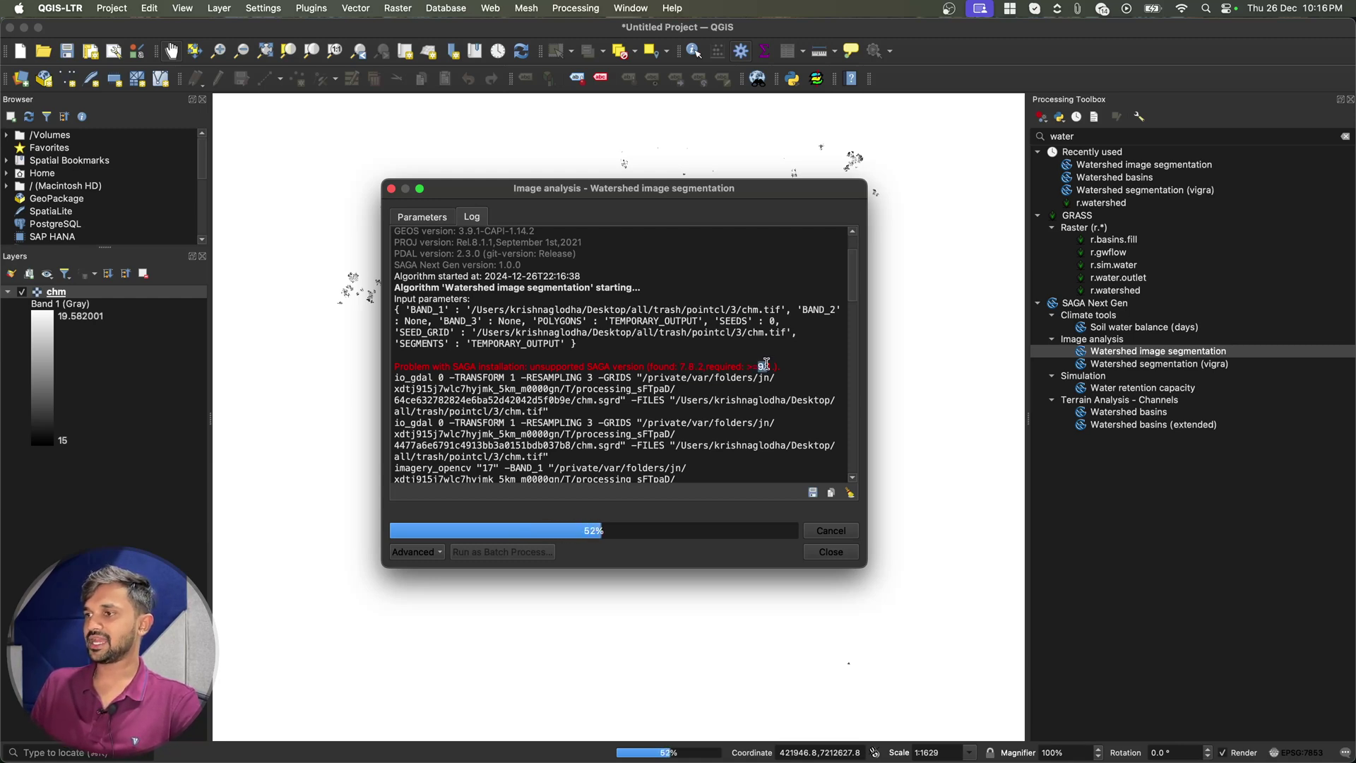
scroll(734, 412, down, 10)
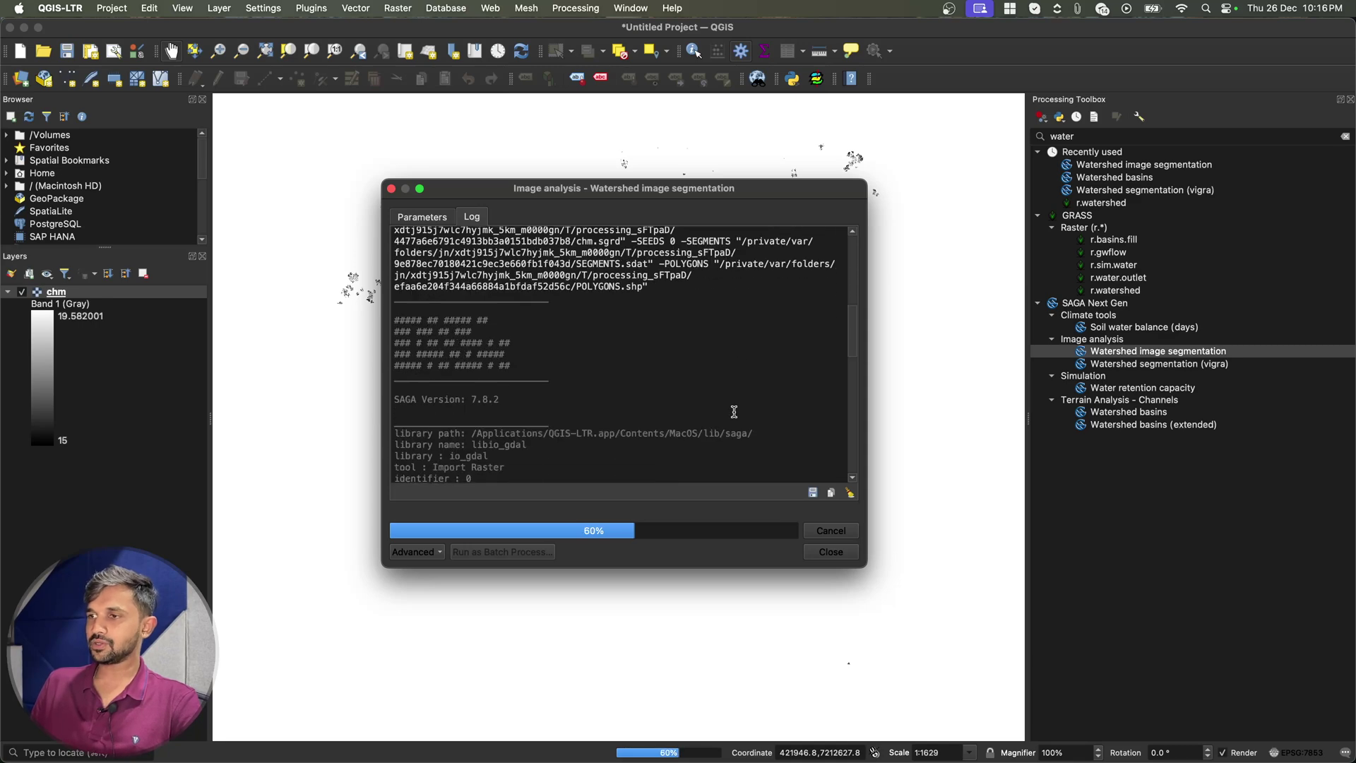
scroll(734, 412, down, 5)
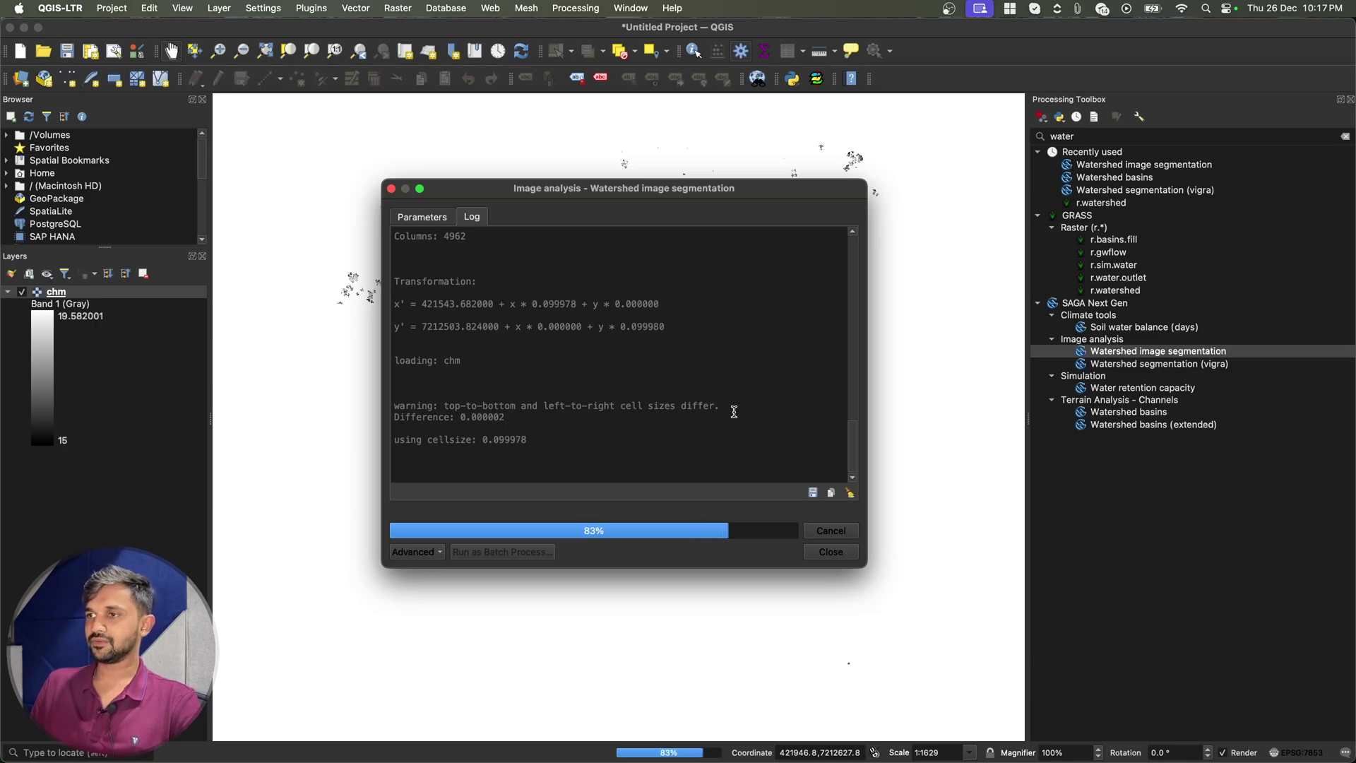
scroll(734, 412, up, 15)
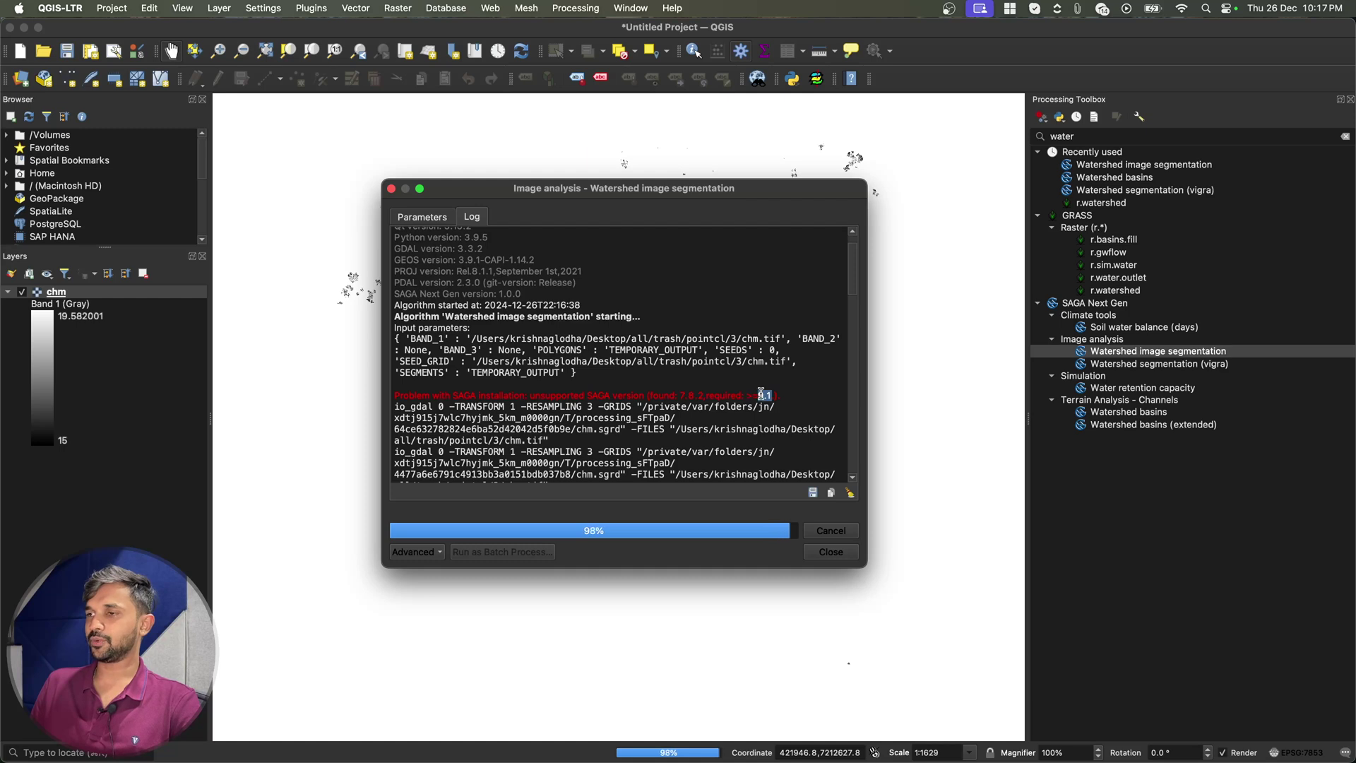
key(super+space)
text(ch)
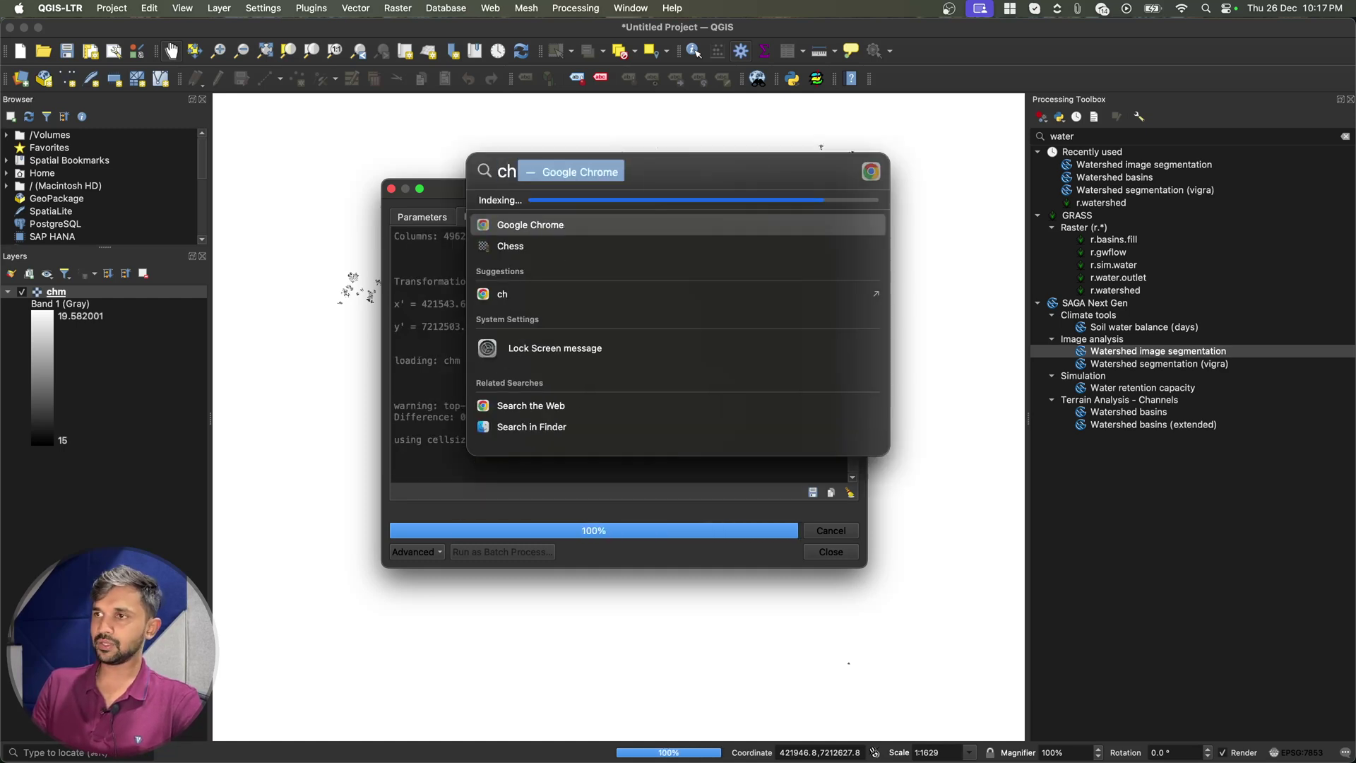
text(r)
Step: Launch Safari and search Google for 'saga 9.1 binaries mac'
key(BackSpace)
key(BackSpace)
key(BackSpace)
text(s)
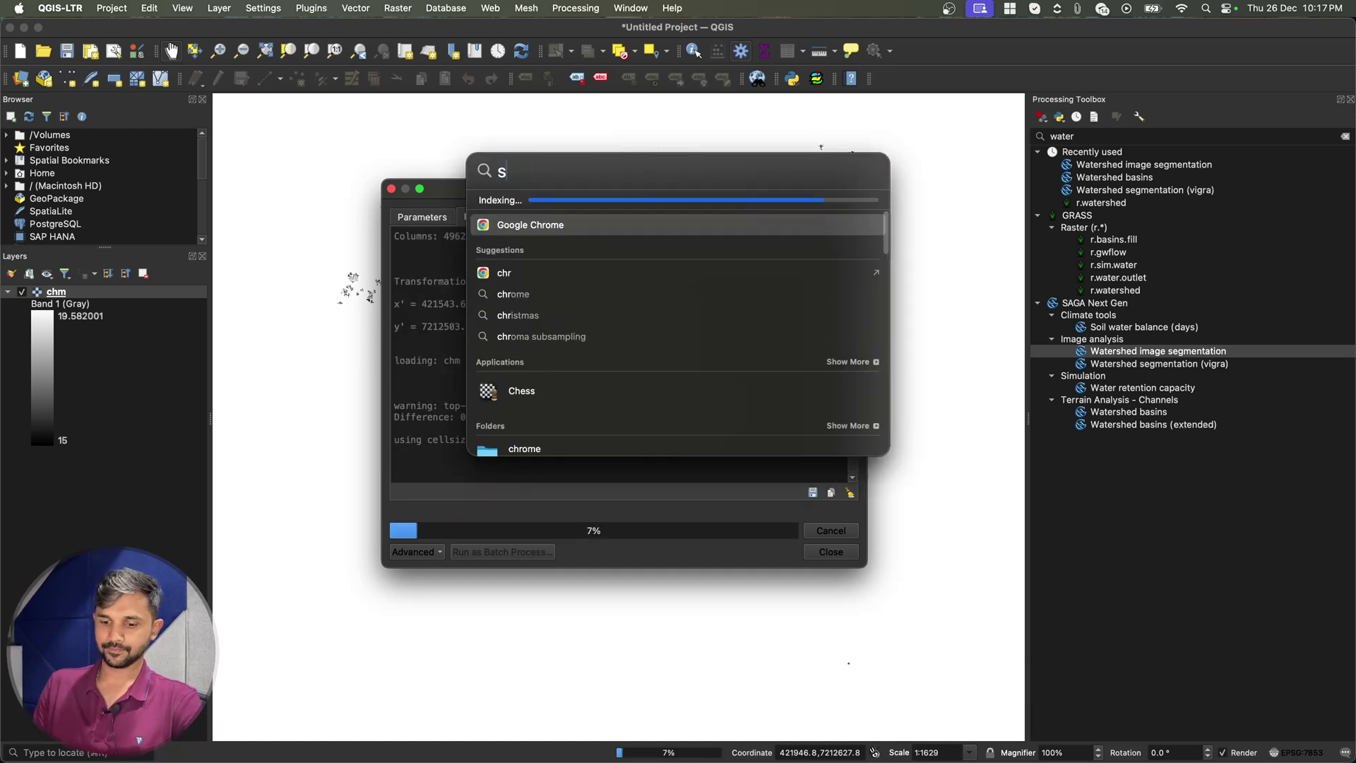
text(afa)
key(Return)
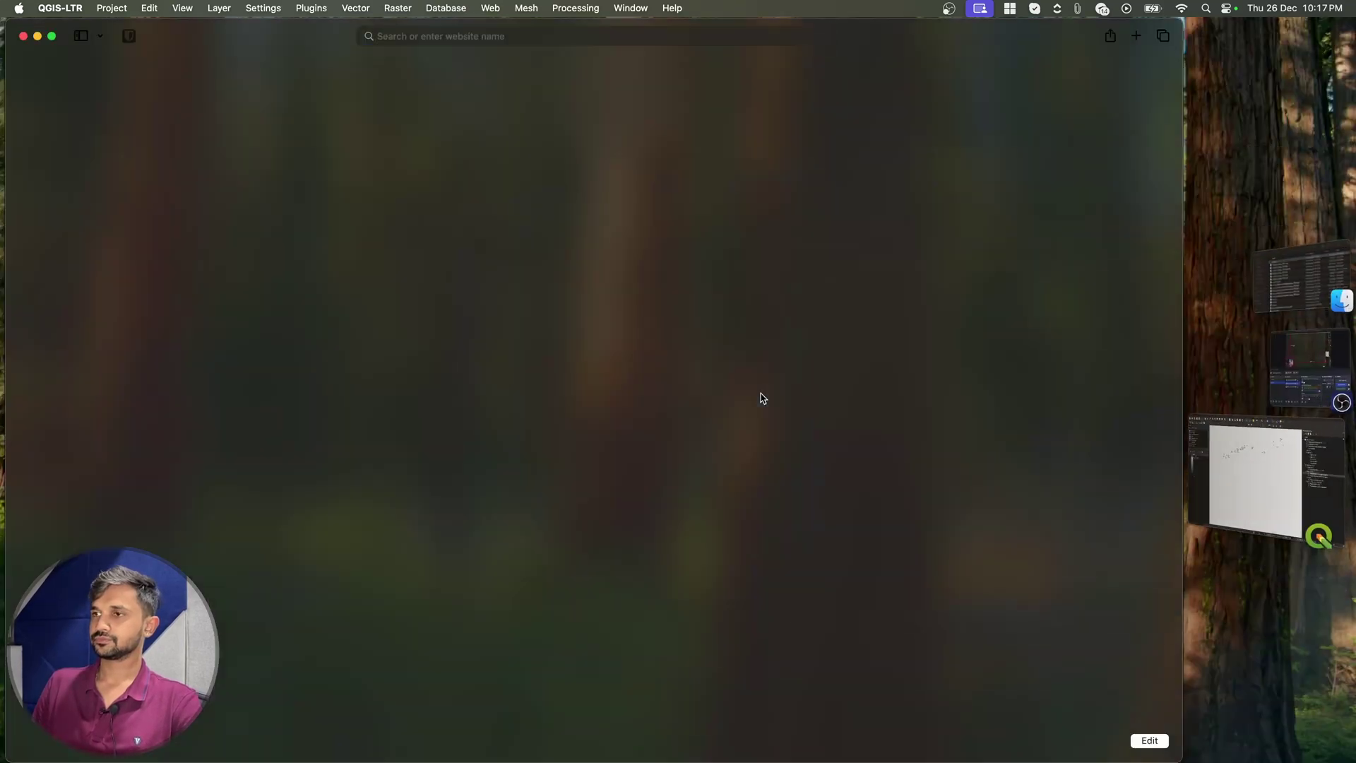
text(saga)
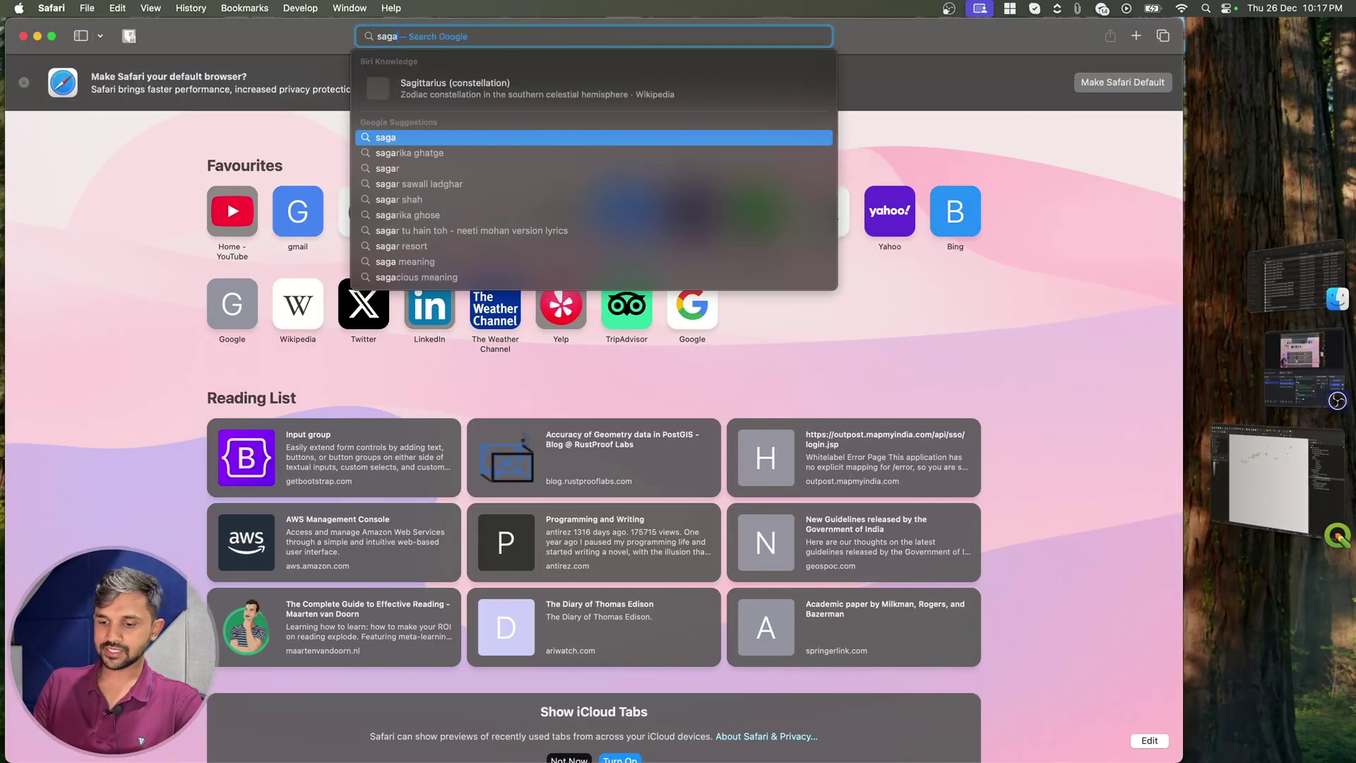
text( 9.1 binaries ma)
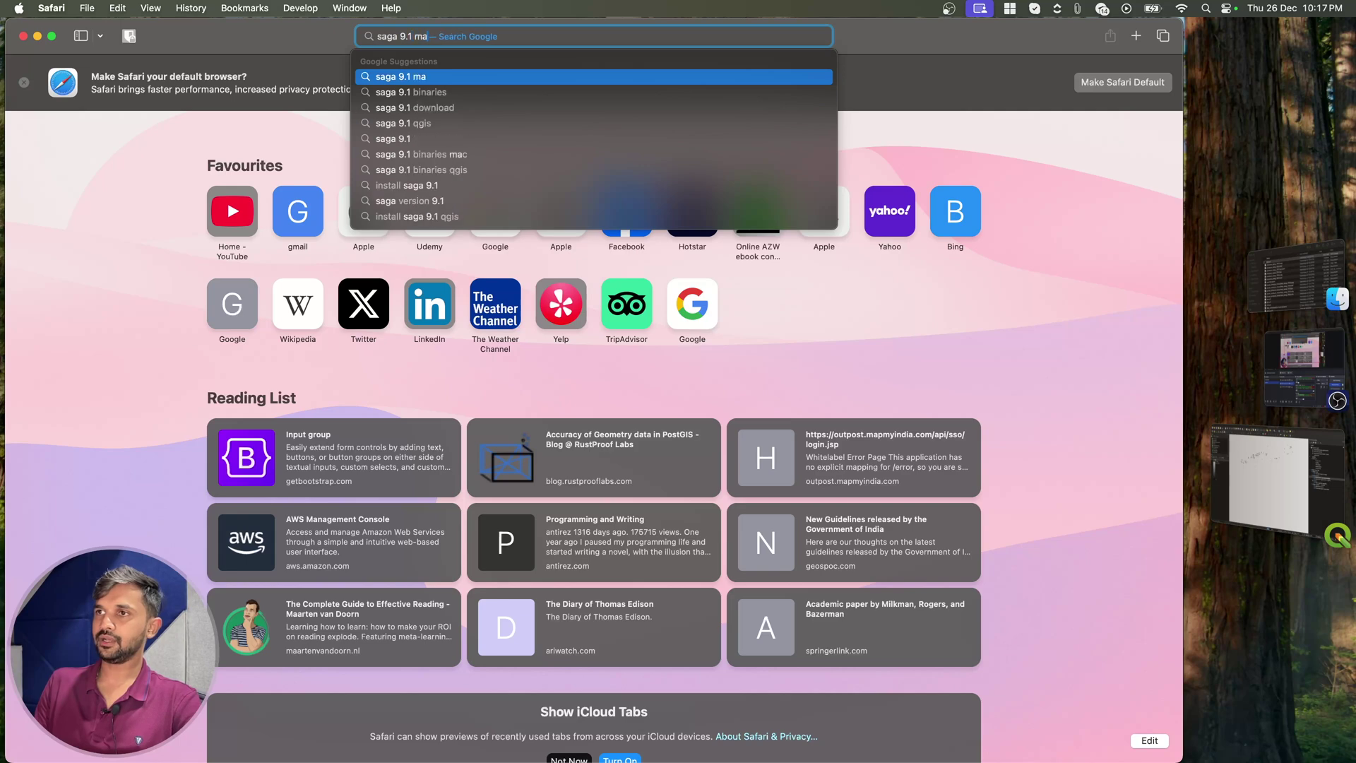
text(c)
key(Down)
key(Return)
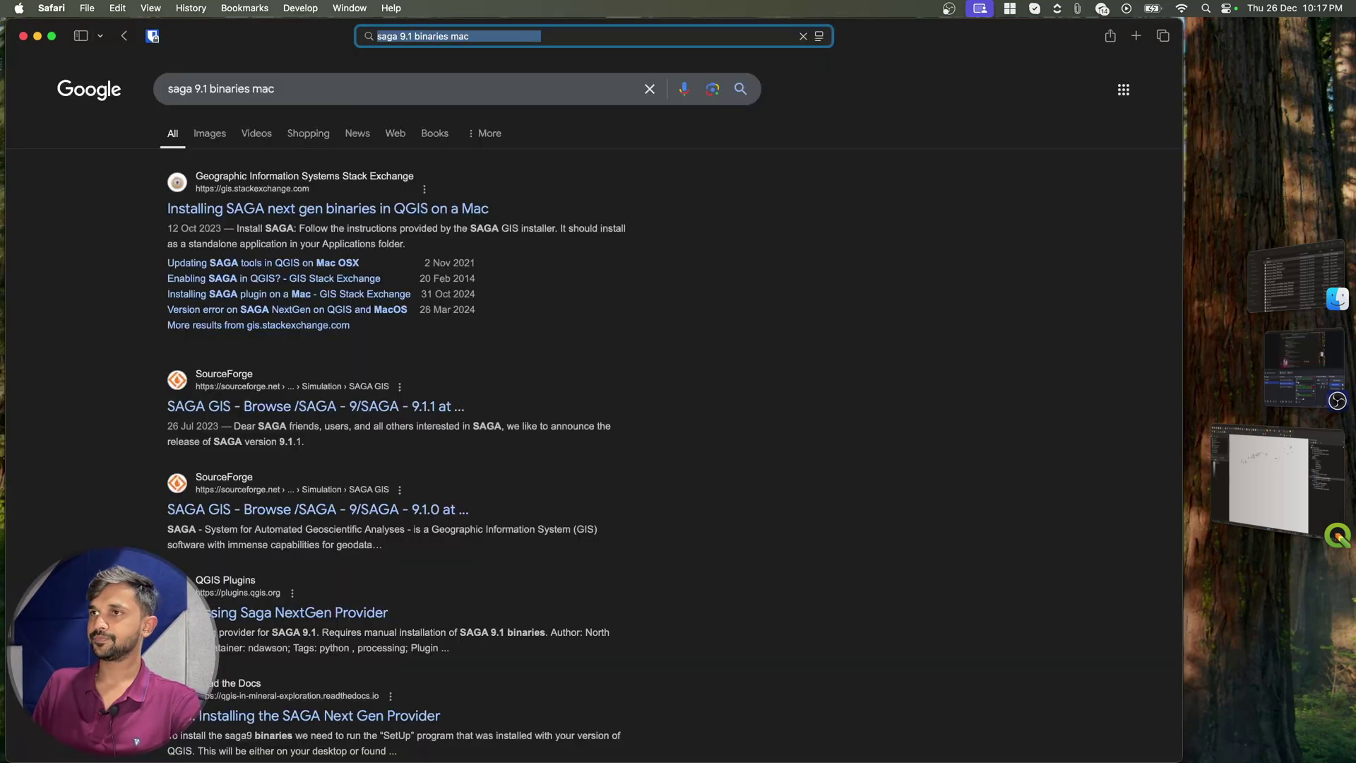
Step: Open the SourceForge SAGA 9.1.1 files page and download saga-9.1.1_mac.zip
click(265, 412)
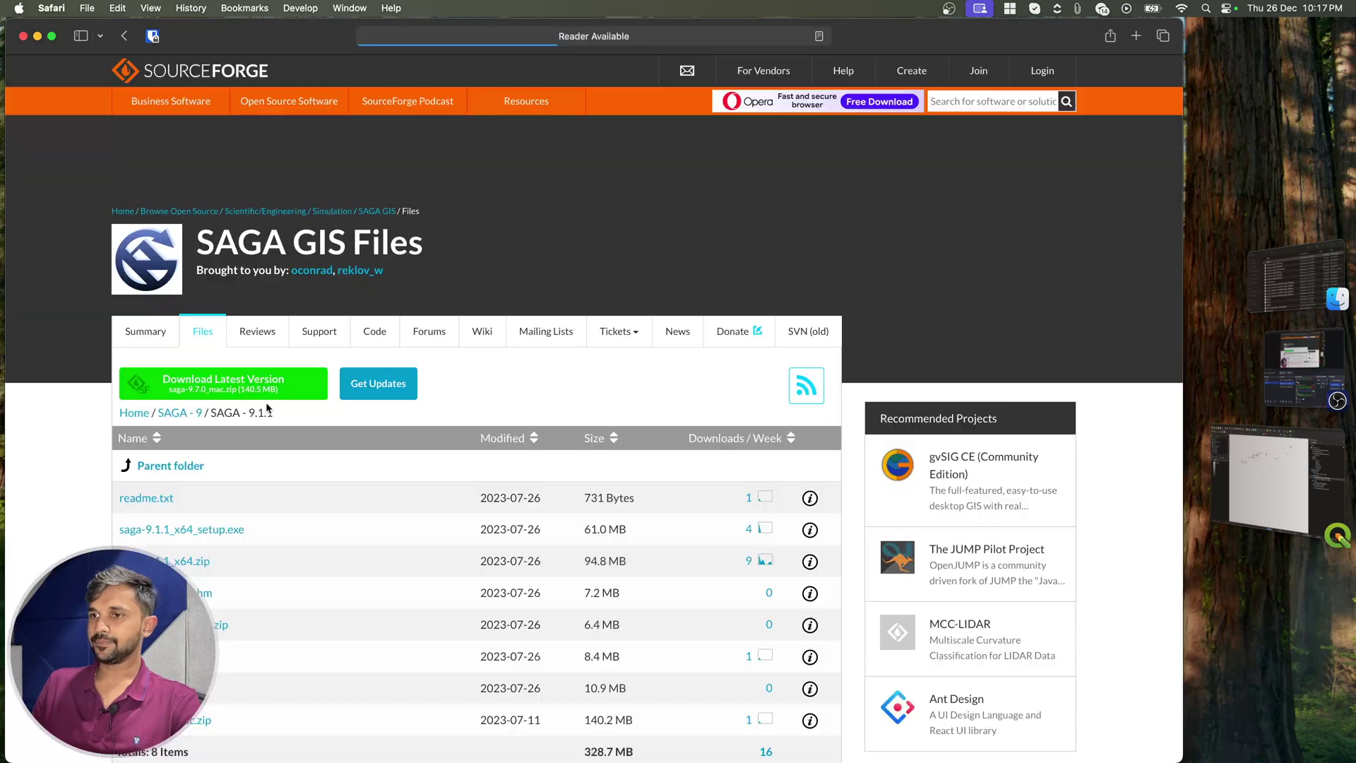
scroll(204, 599, down, 3)
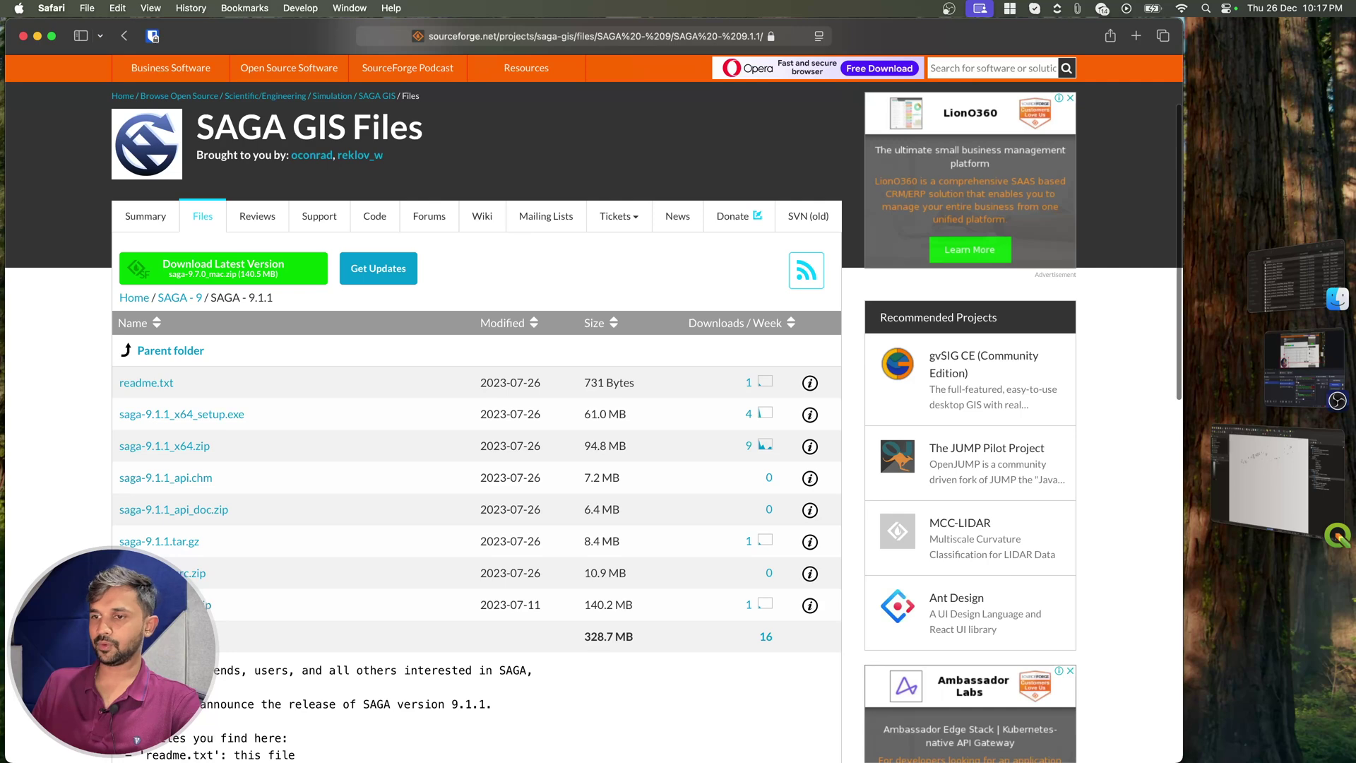
click(170, 605)
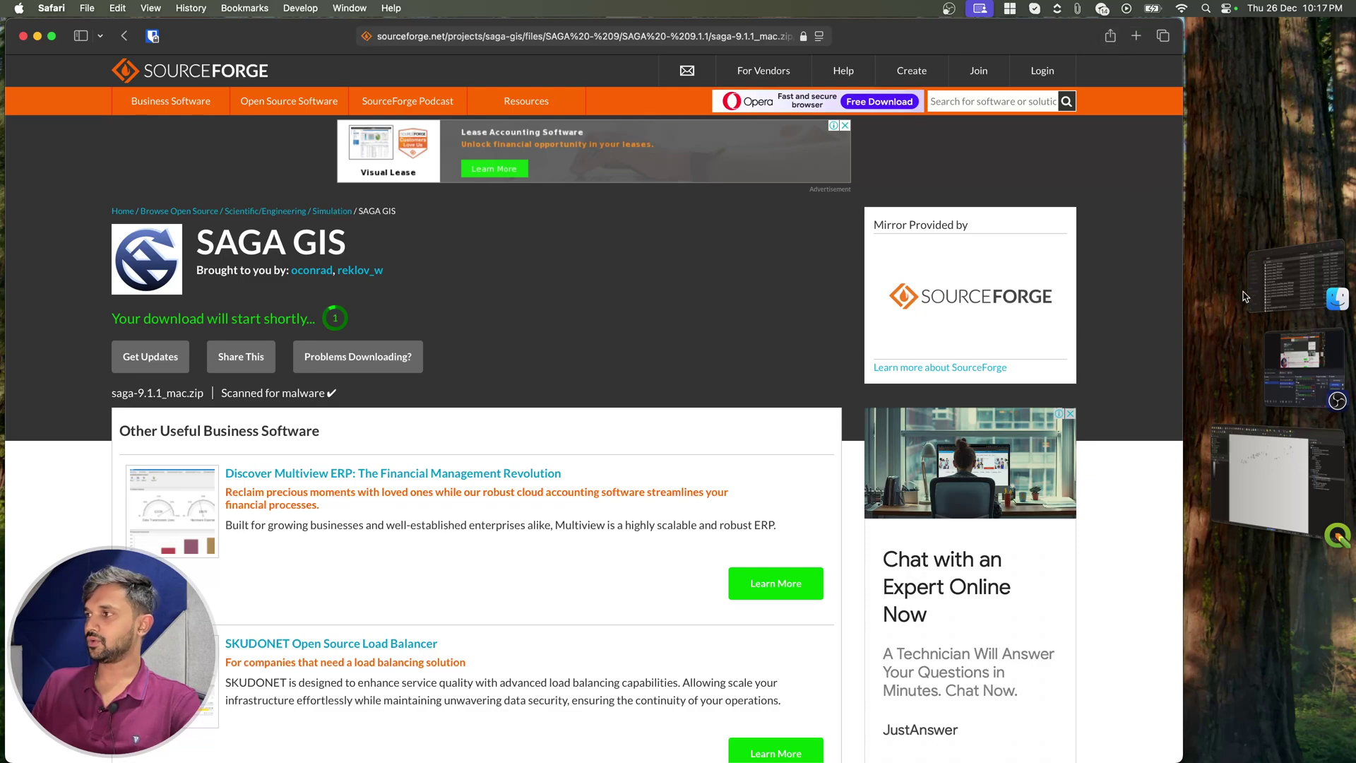
Step: Unzip saga-9.7.0_mac.zip from the Downloads folder in Finder
click(1275, 297)
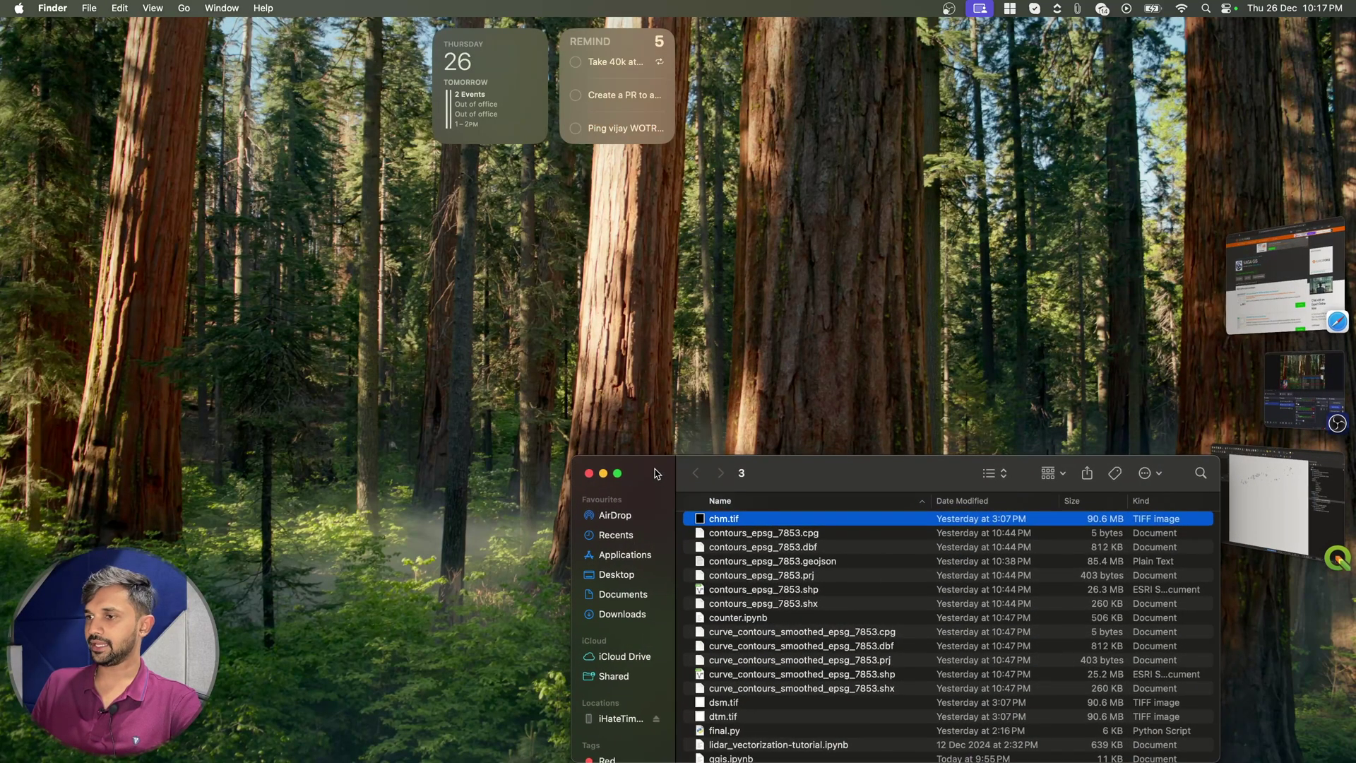
click(573, 506)
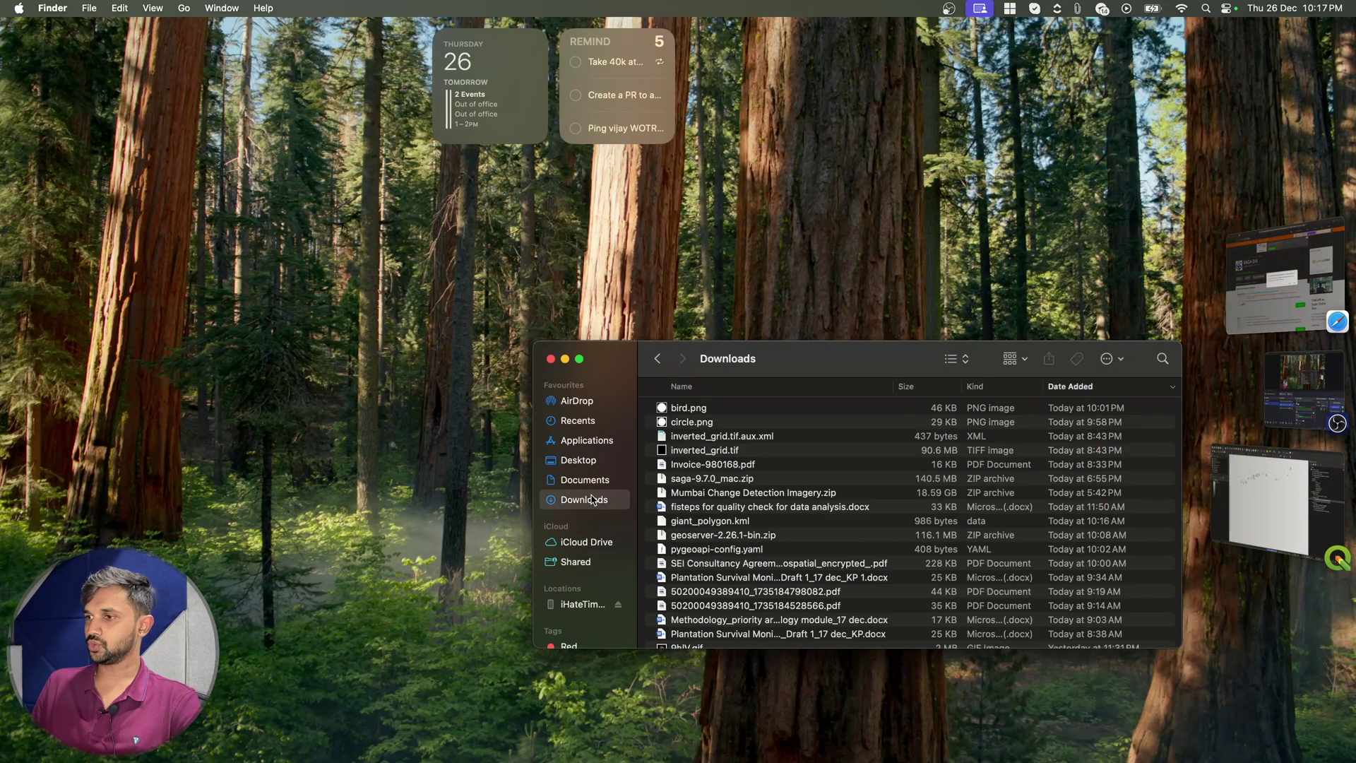
click(712, 483)
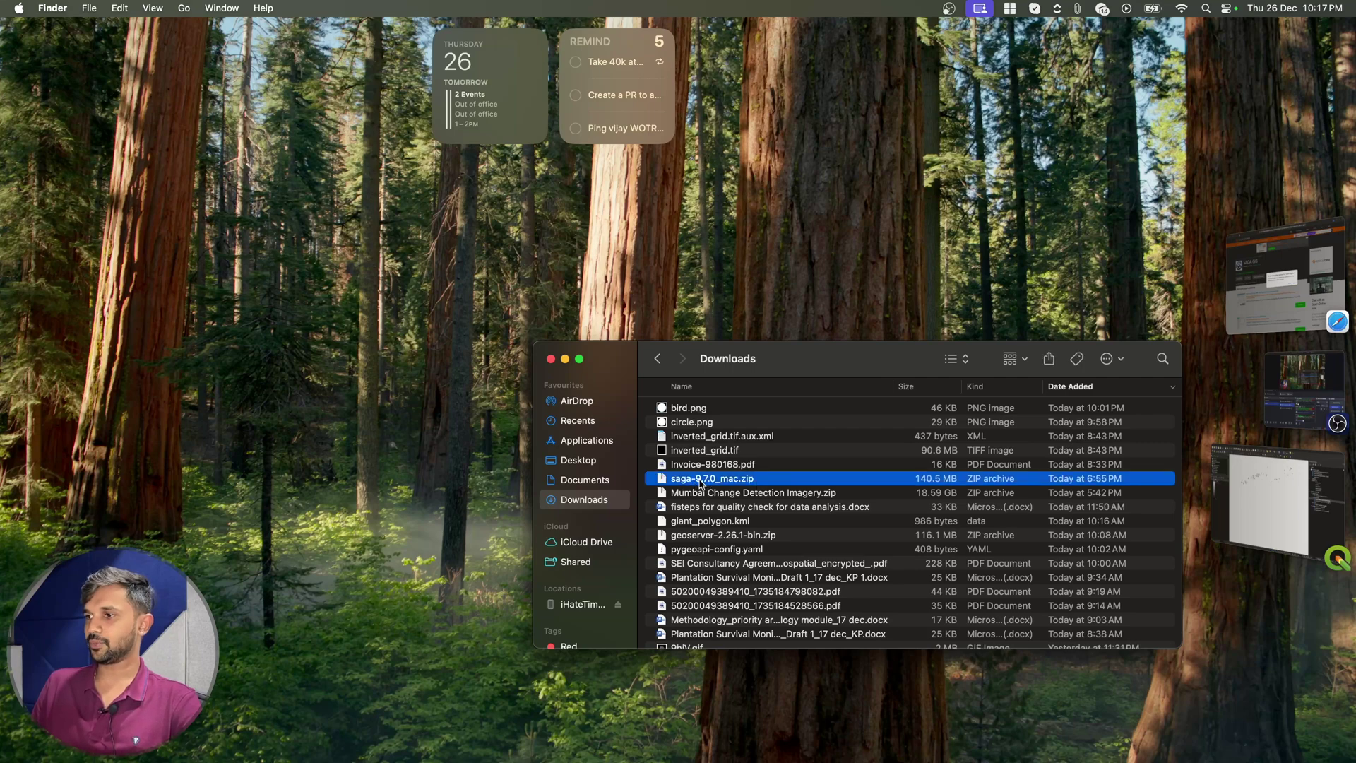
double_click(700, 480)
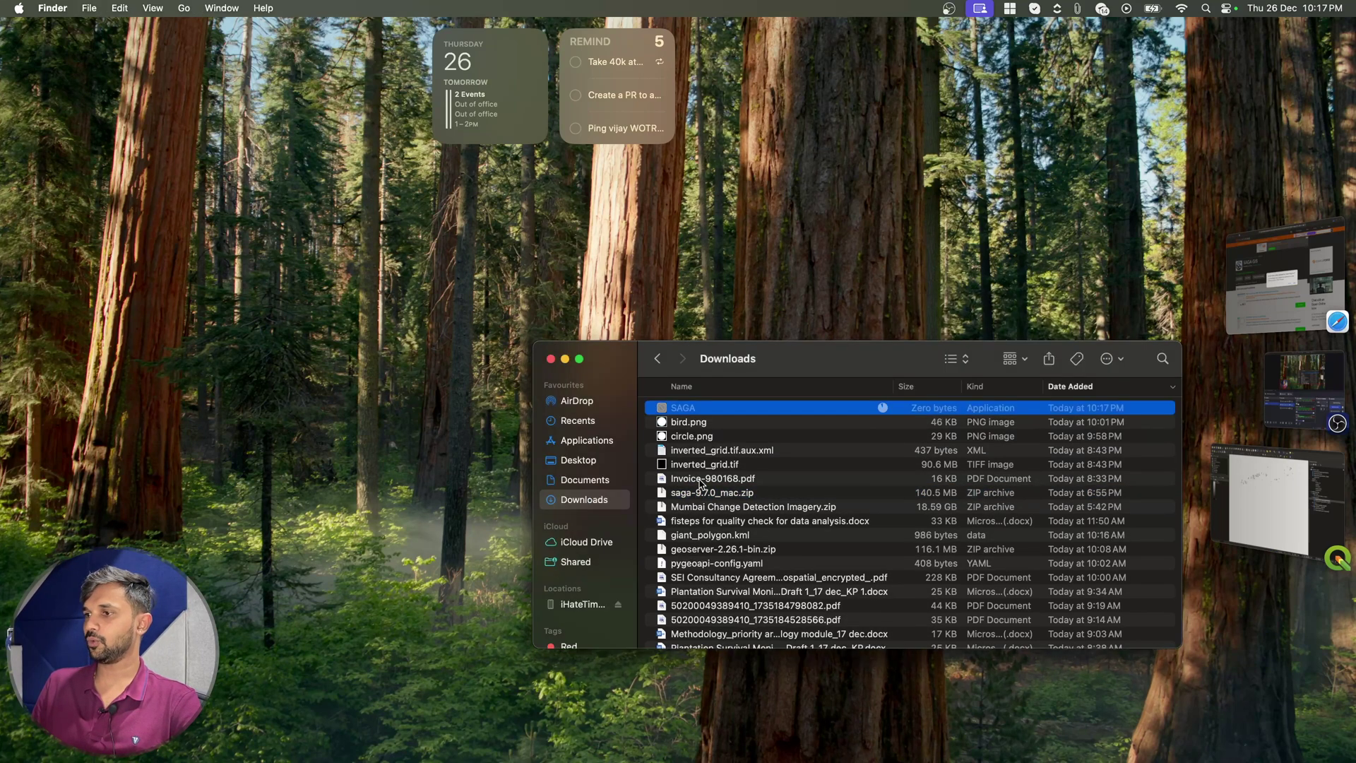
Step: Preview the extracted SAGA app and move it into the Applications folder
key(space)
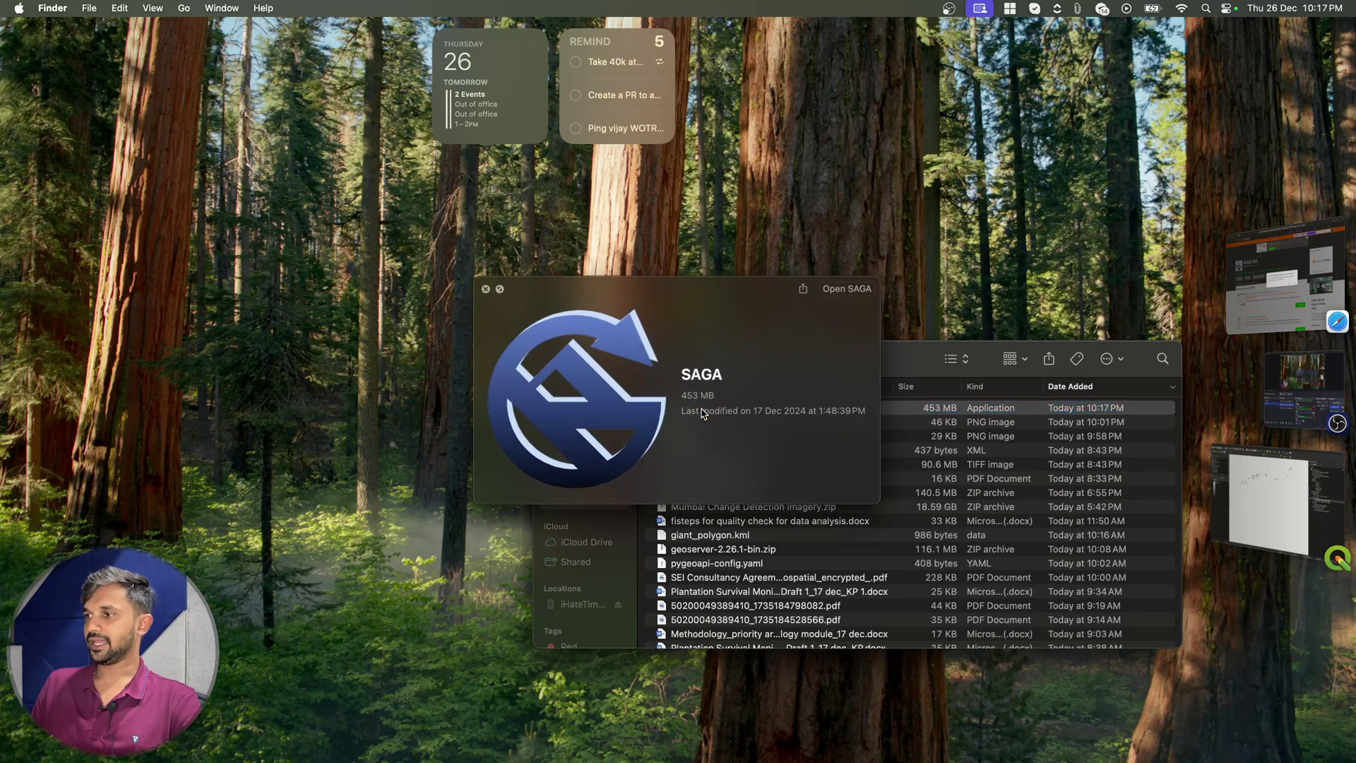
key(space)
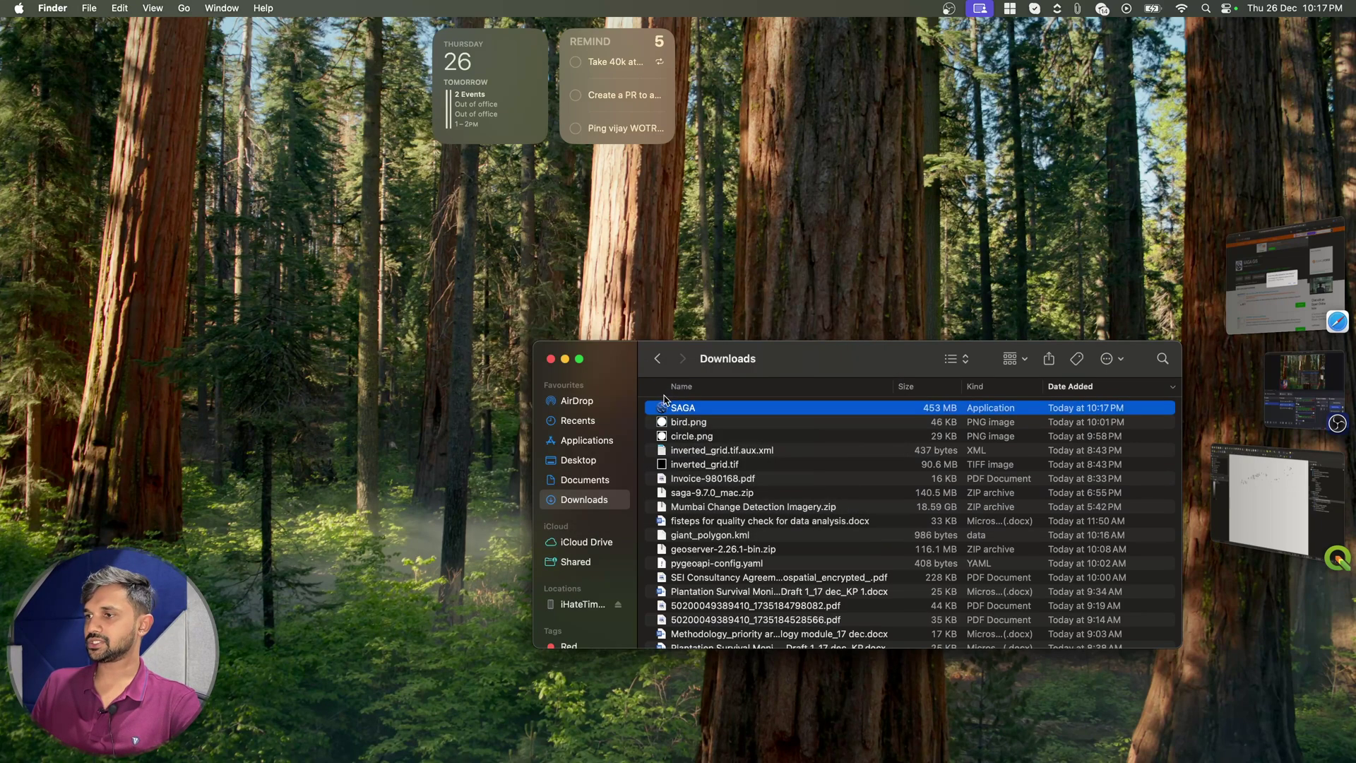
drag(680, 411, 713, 487)
click(1005, 501)
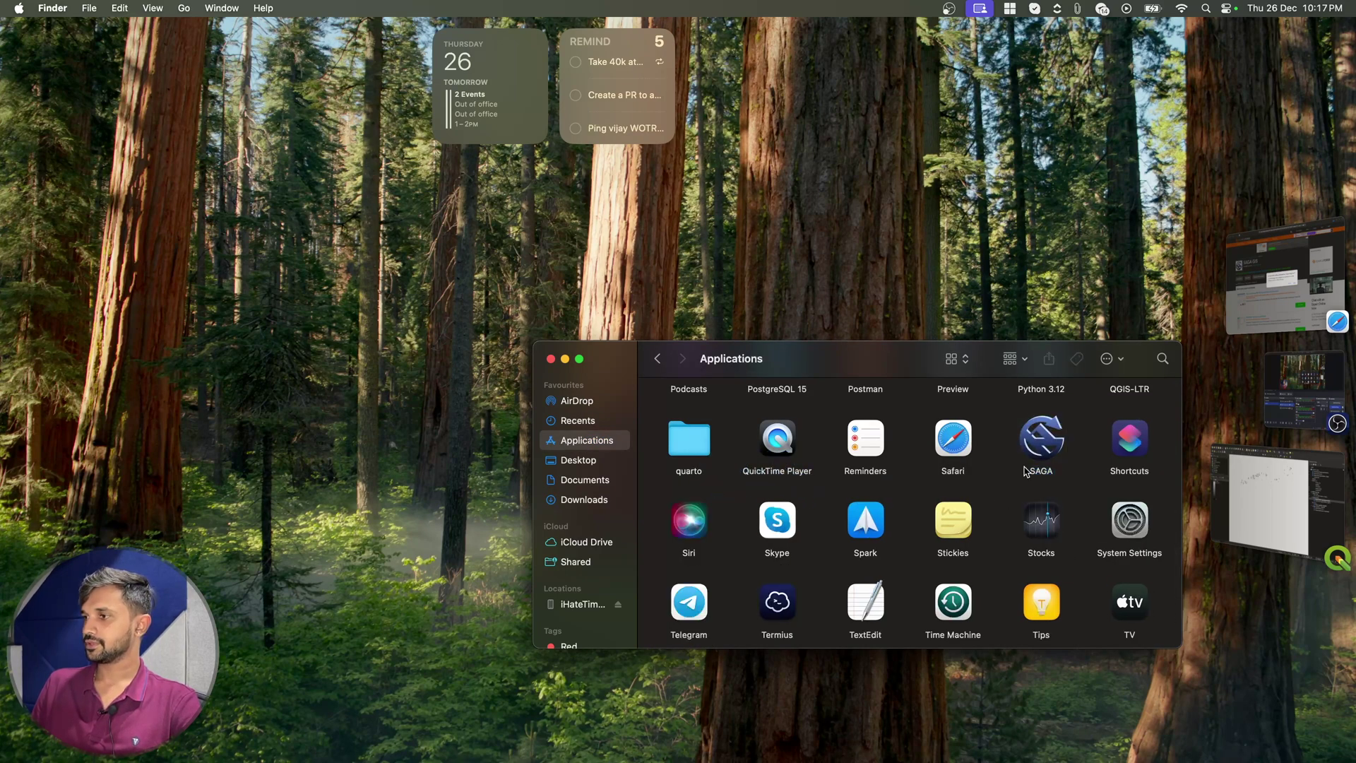
Step: Close the Watershed run log in QGIS and return to Finder's Applications window
click(1043, 458)
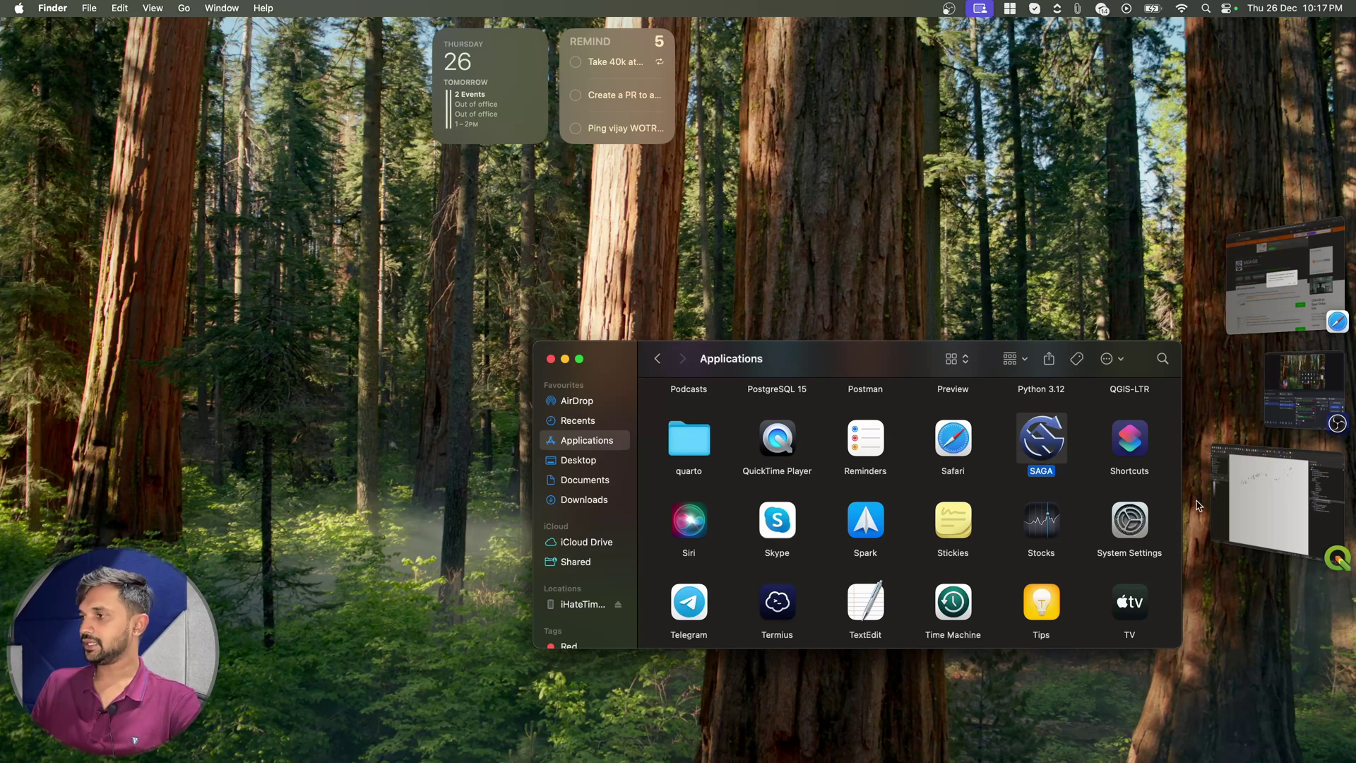
click(1243, 503)
click(738, 558)
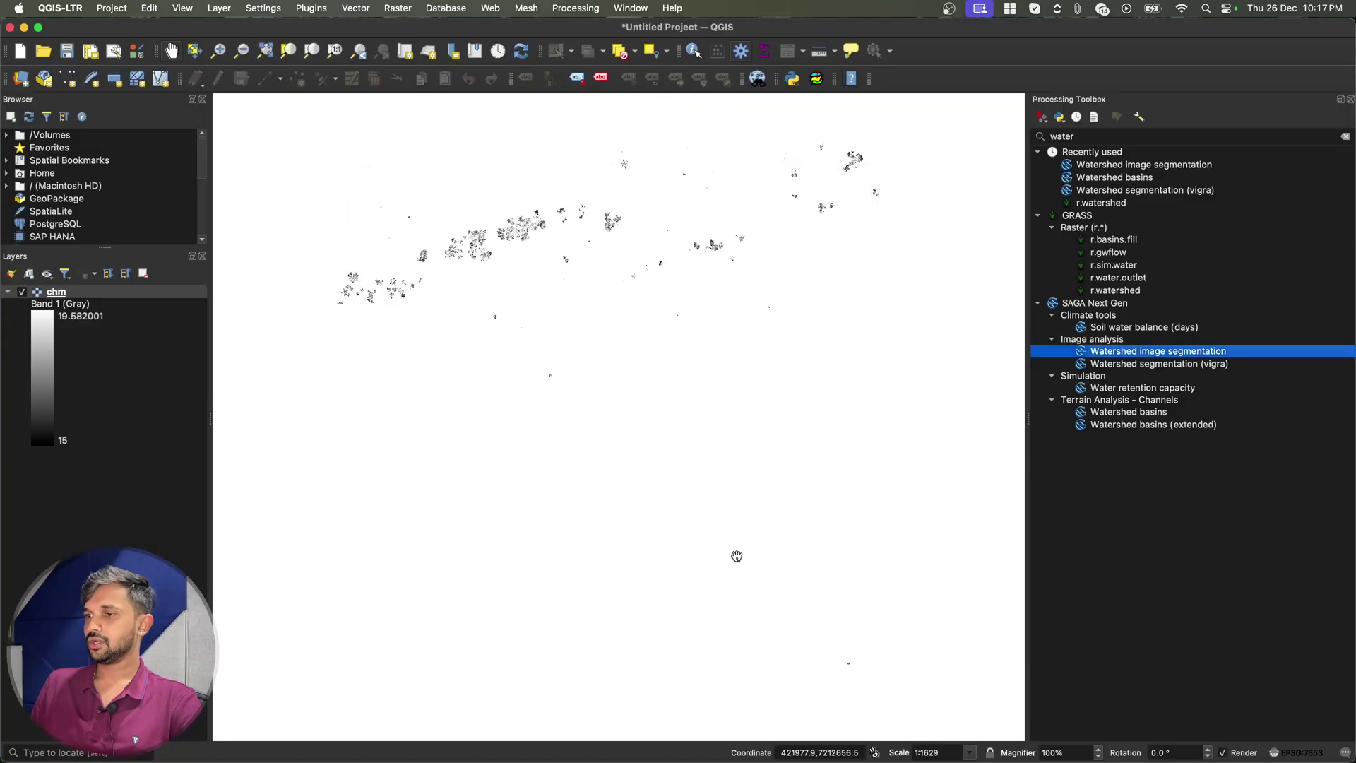
key(super+h)
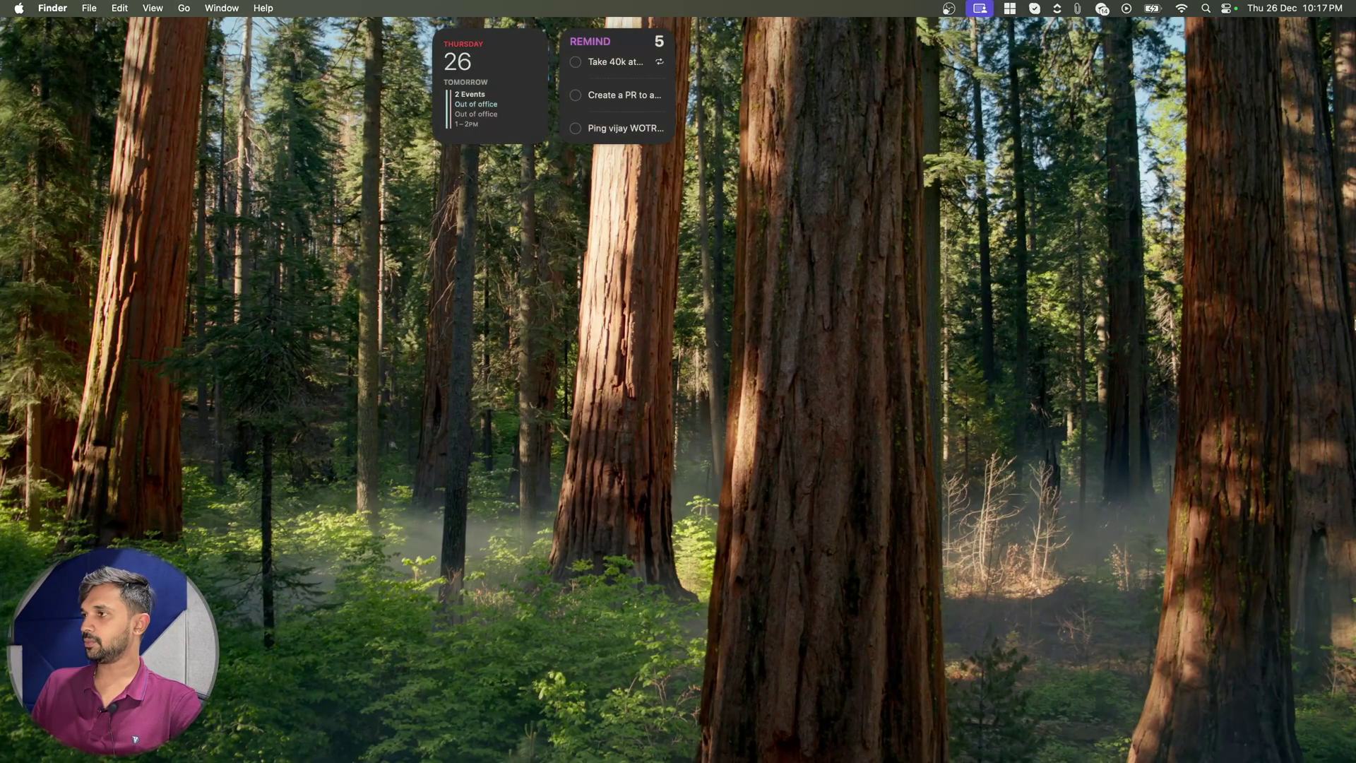
click(1346, 327)
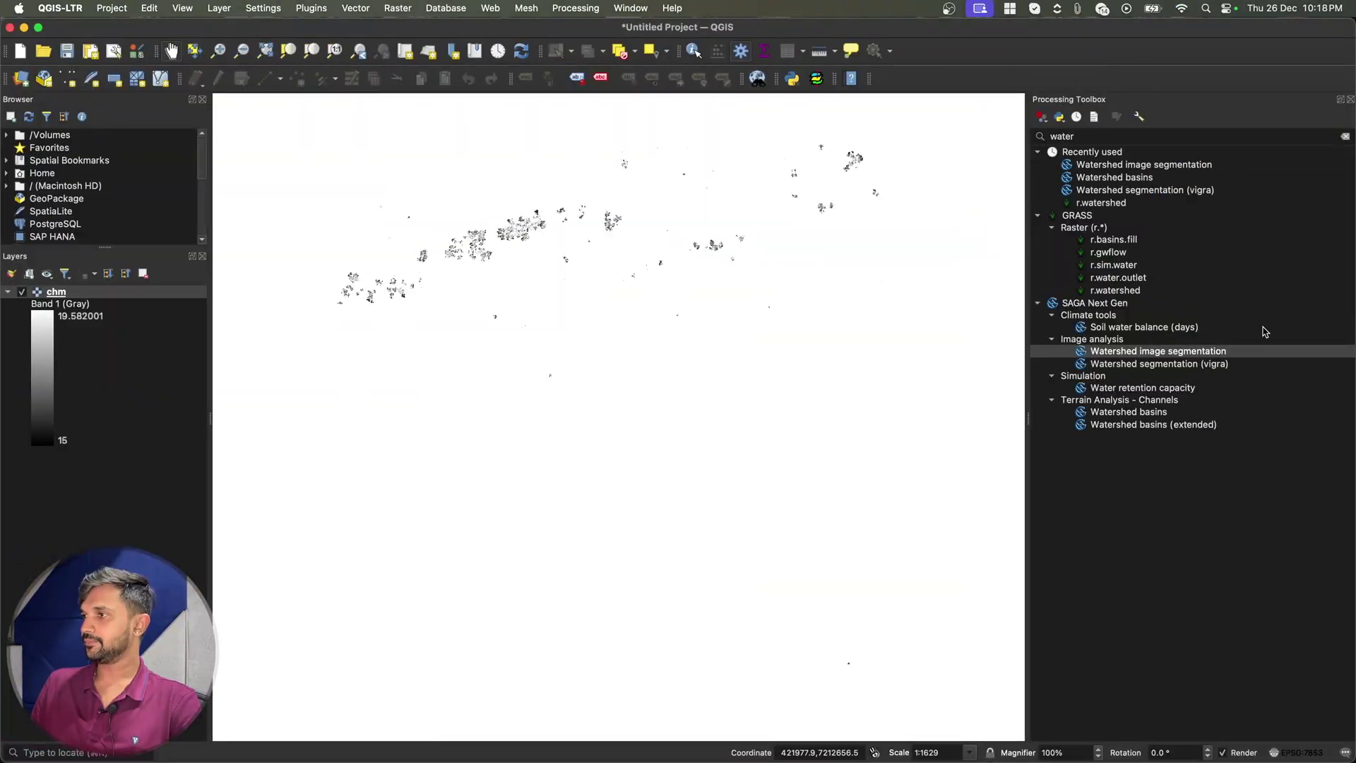
key(super+Tab)
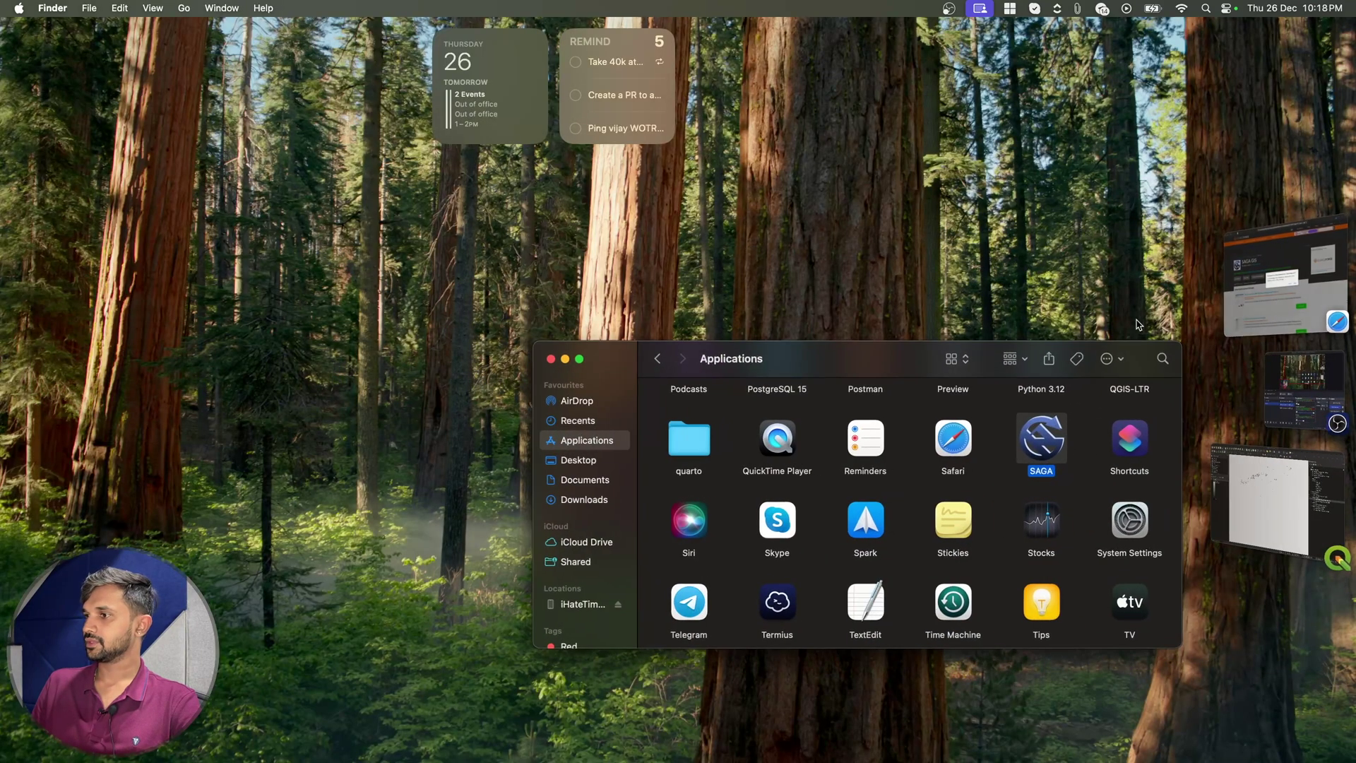
Step: Open the SAGA app's package Contents and copy the MacOS folder's full pathname
right_click(1059, 432)
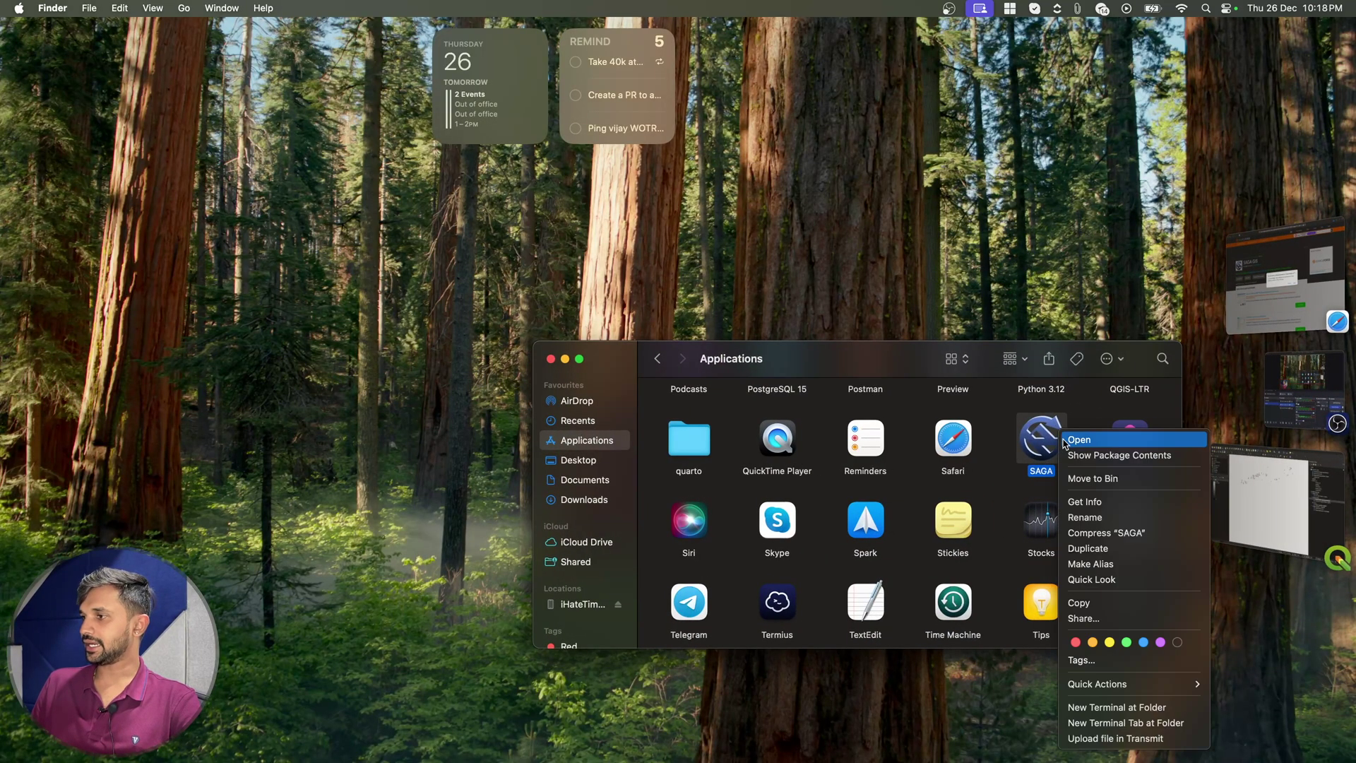
click(1071, 456)
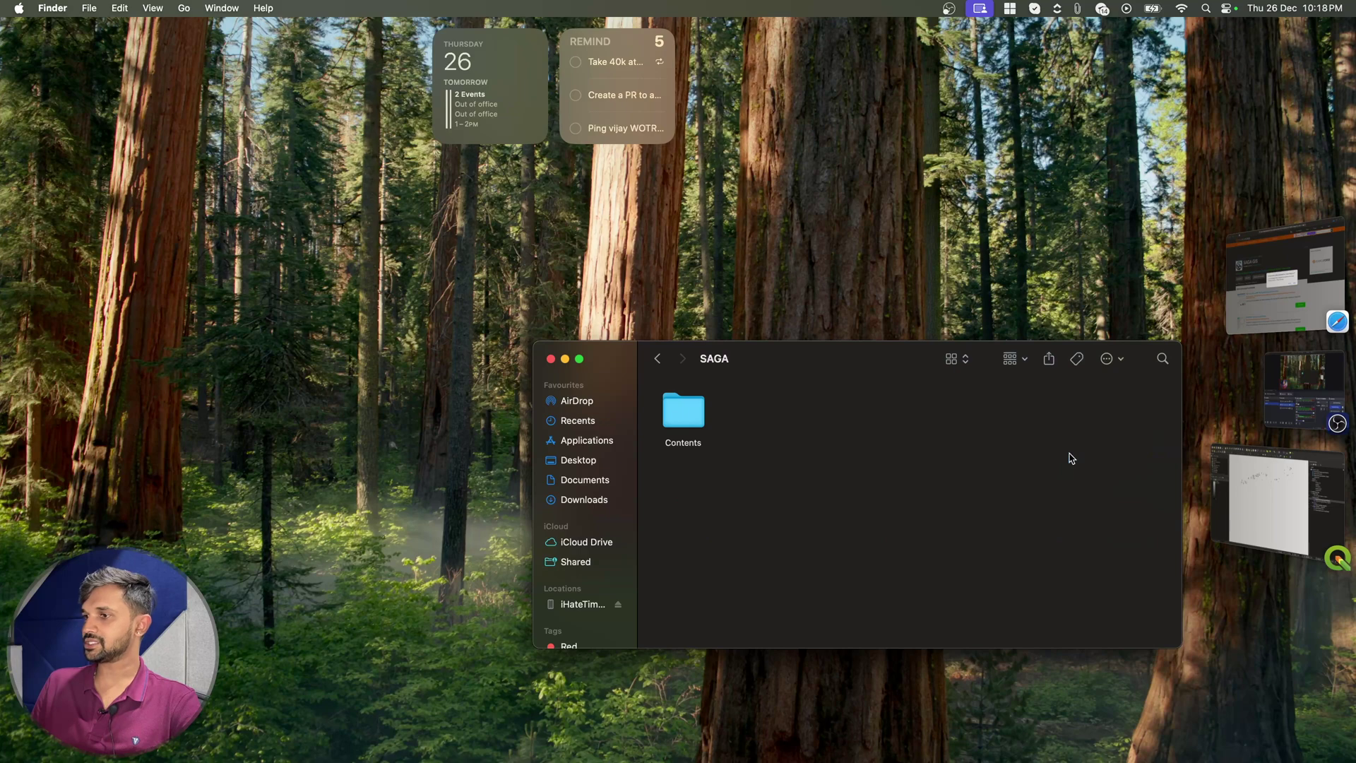
double_click(687, 419)
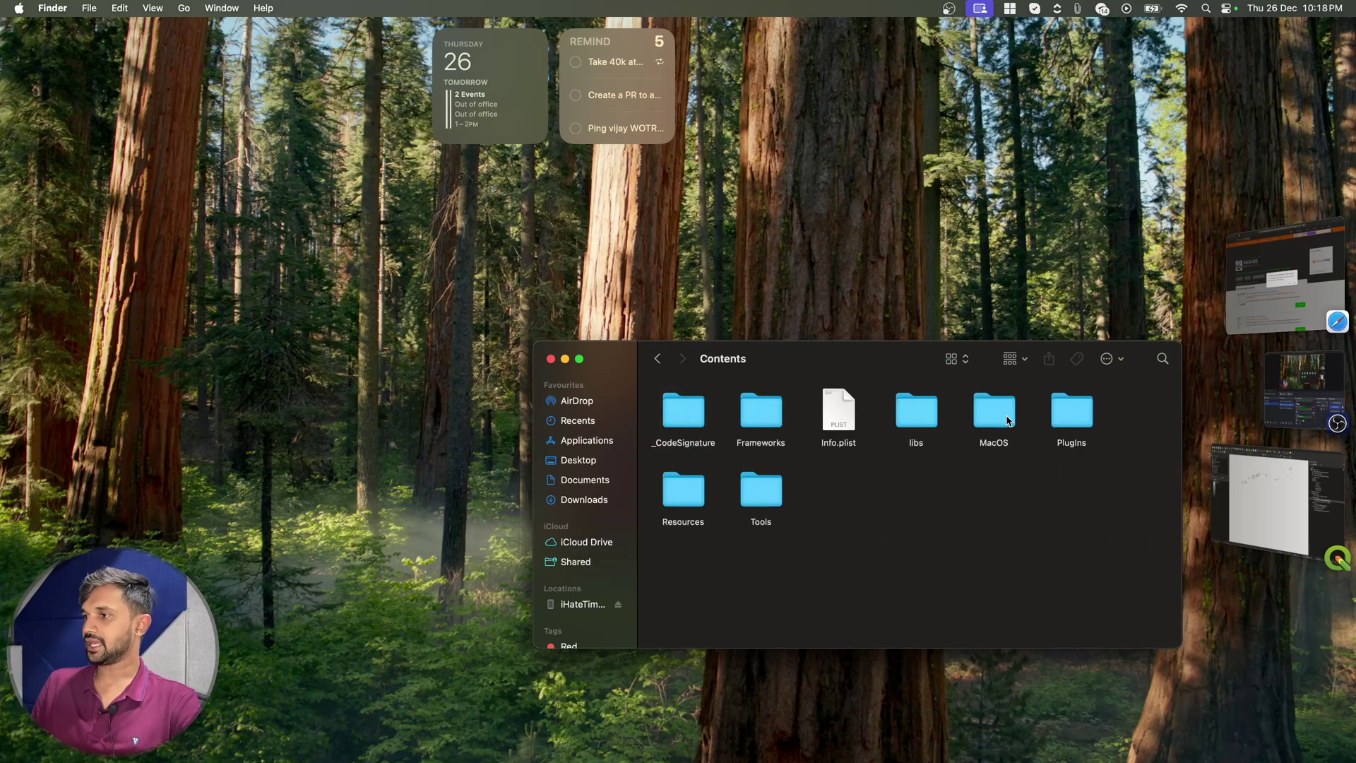
click(1007, 418)
right_click(1008, 419)
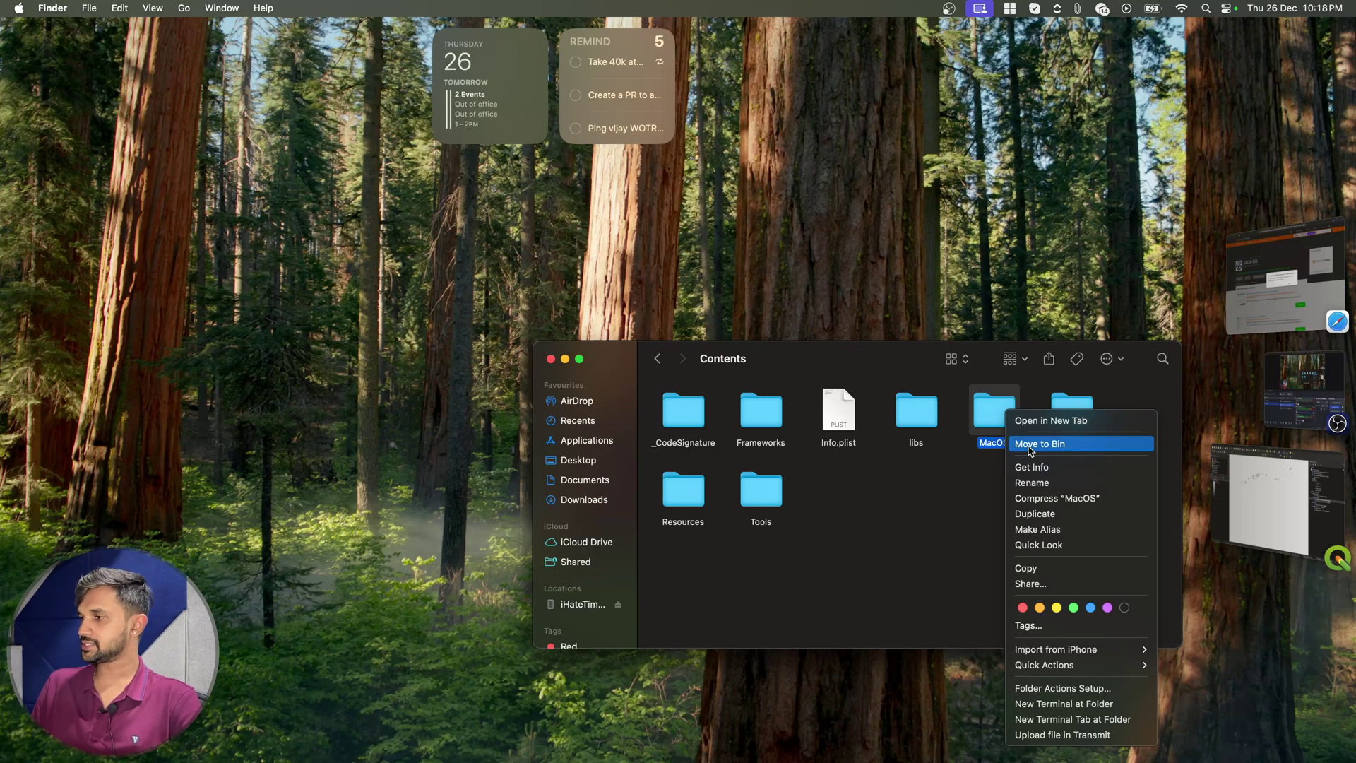
key(alt)
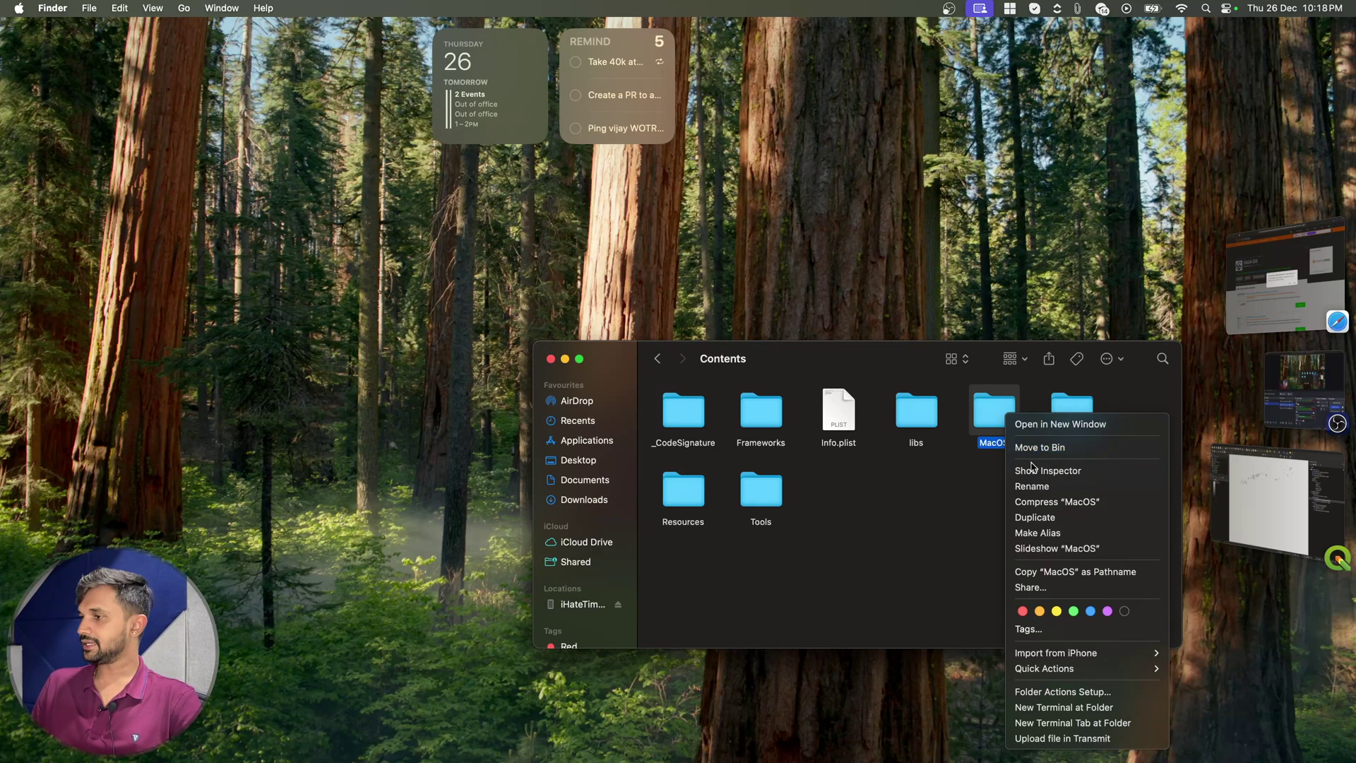
click(1047, 572)
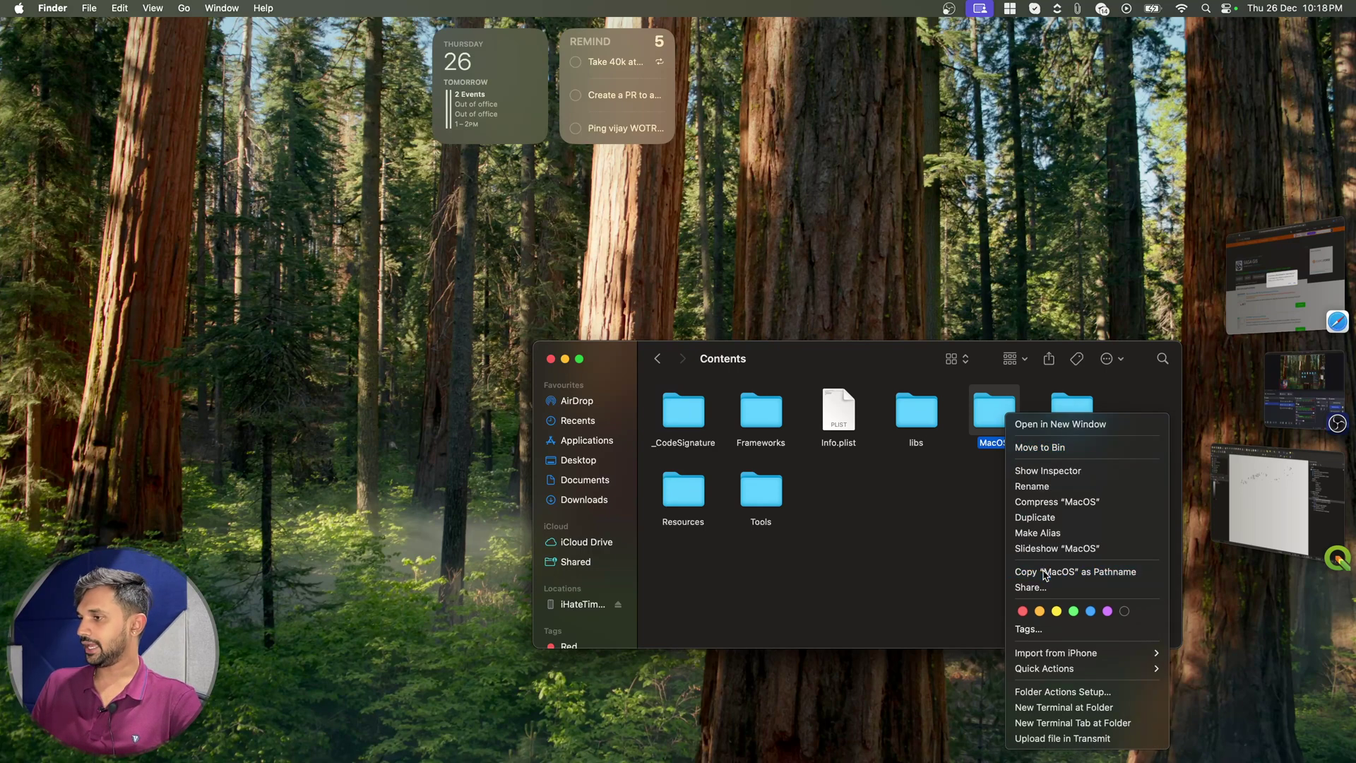
click(1278, 504)
Step: Paste /Applications/SAGA.app/Contents/MacOS as the SAGANG SAGA folder and save the Processing options
click(60, 8)
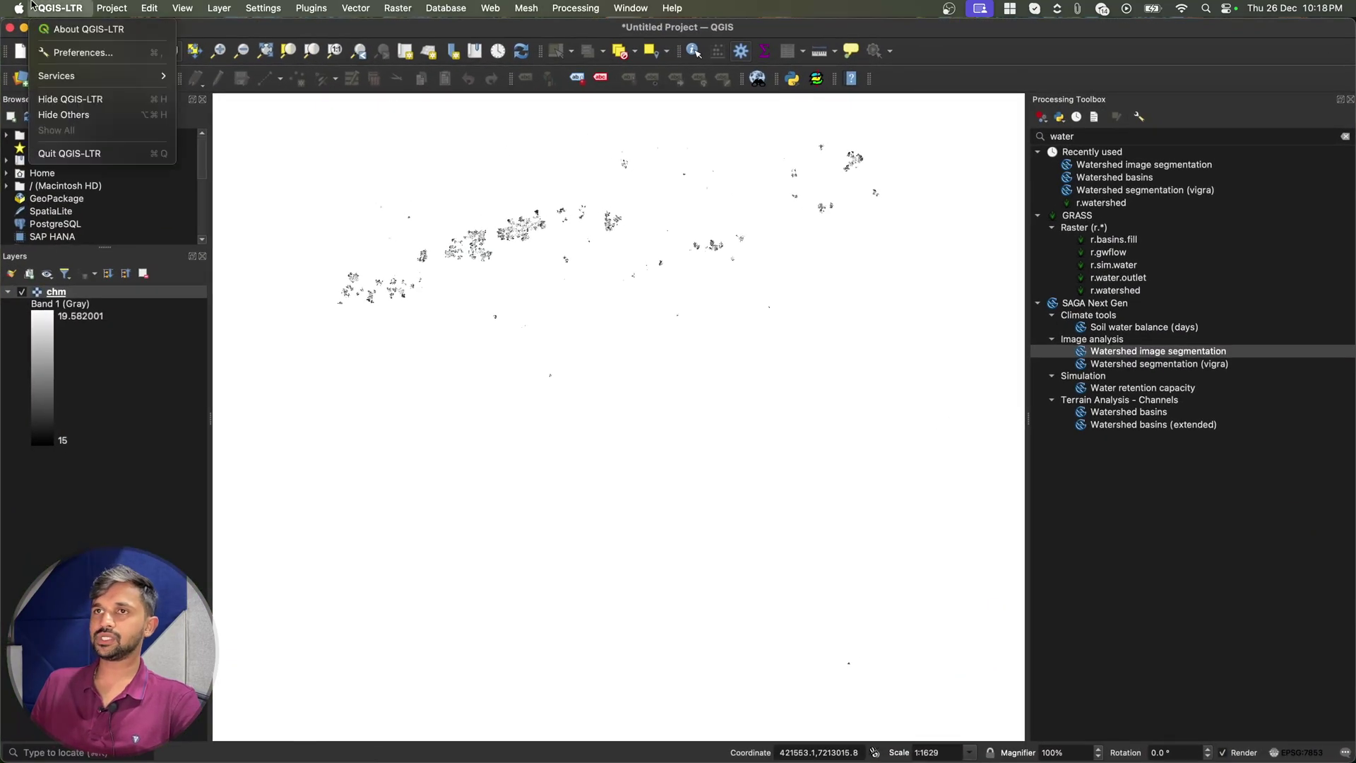
click(72, 53)
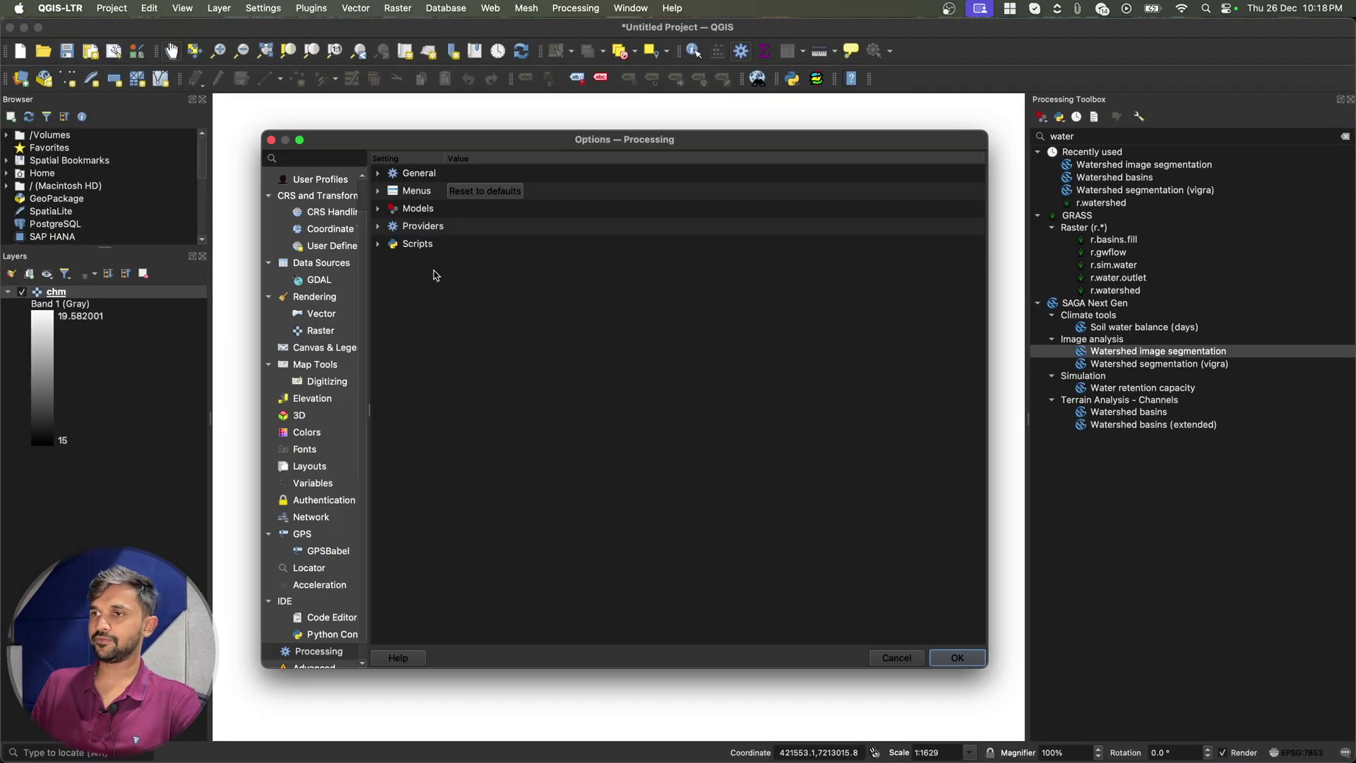
click(378, 227)
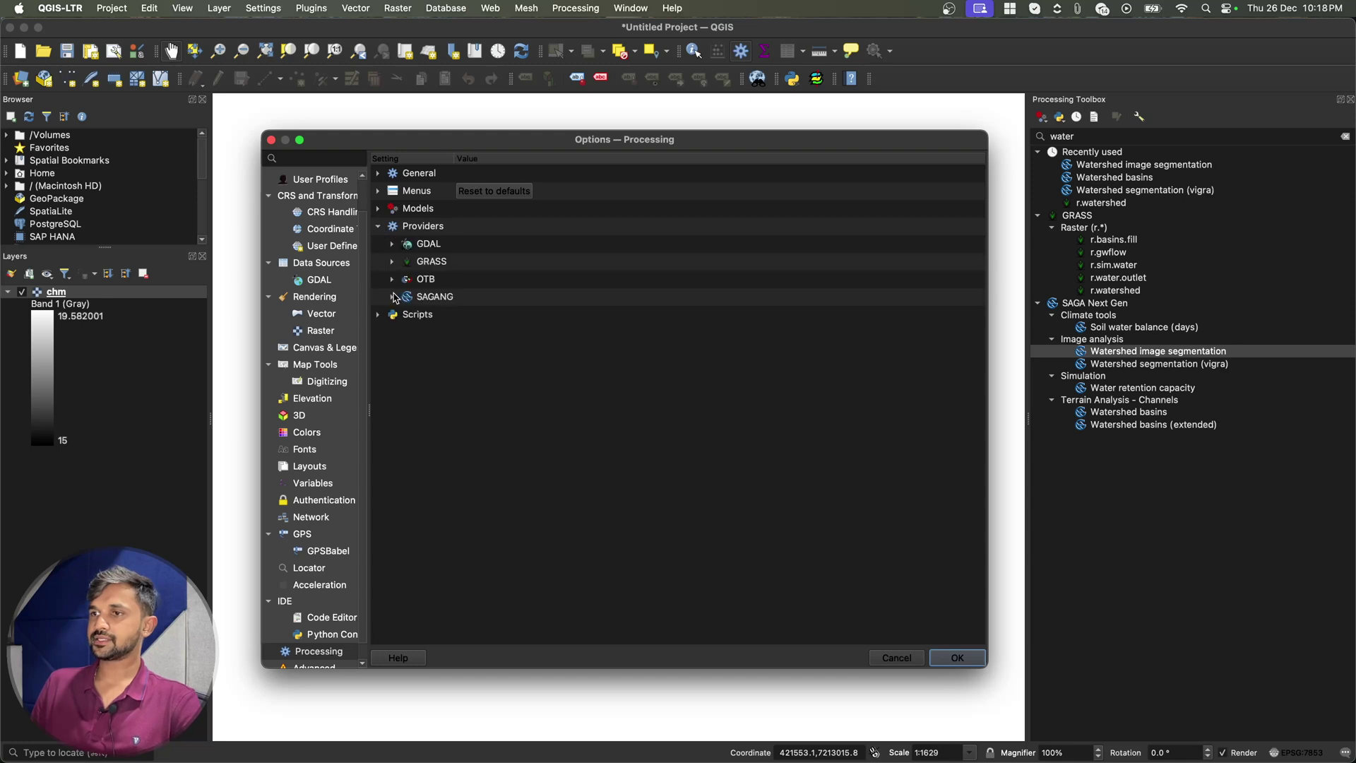
click(394, 298)
double_click(638, 371)
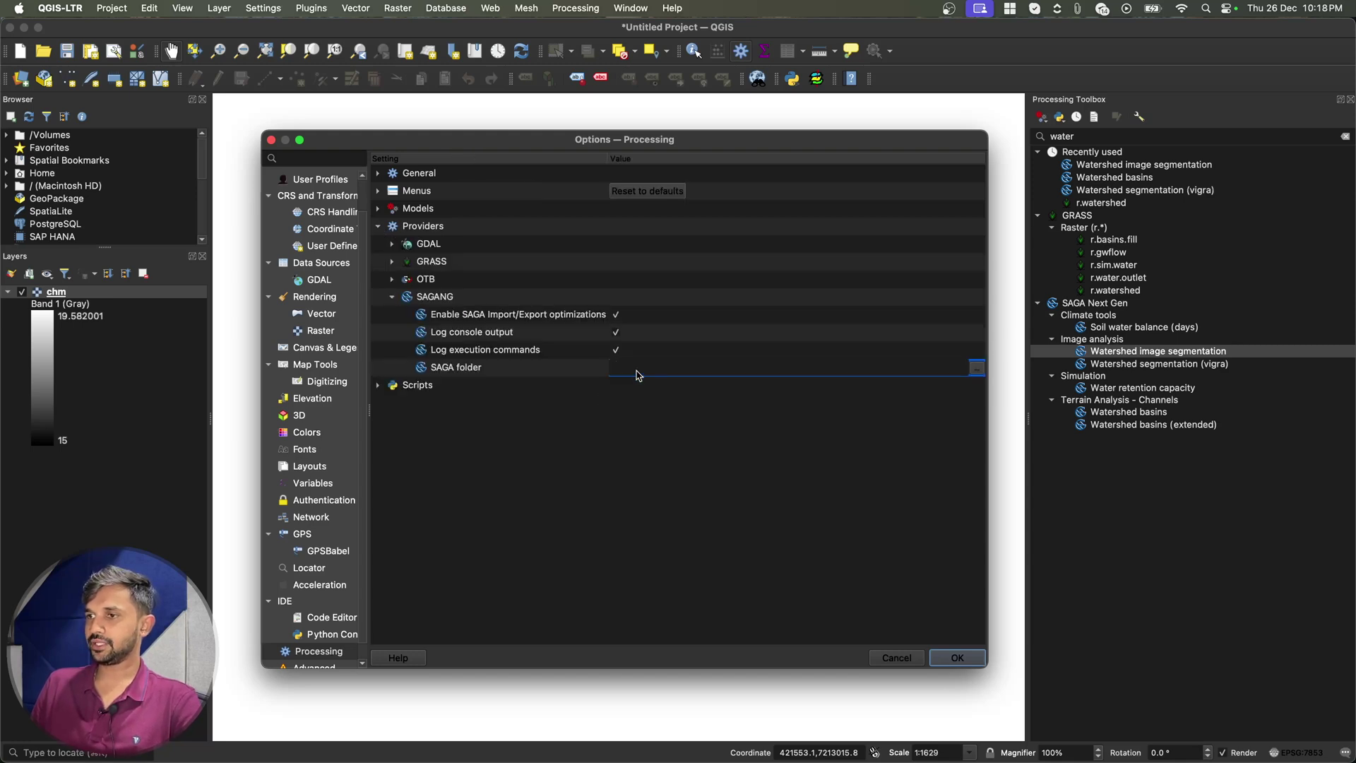
key(super+v)
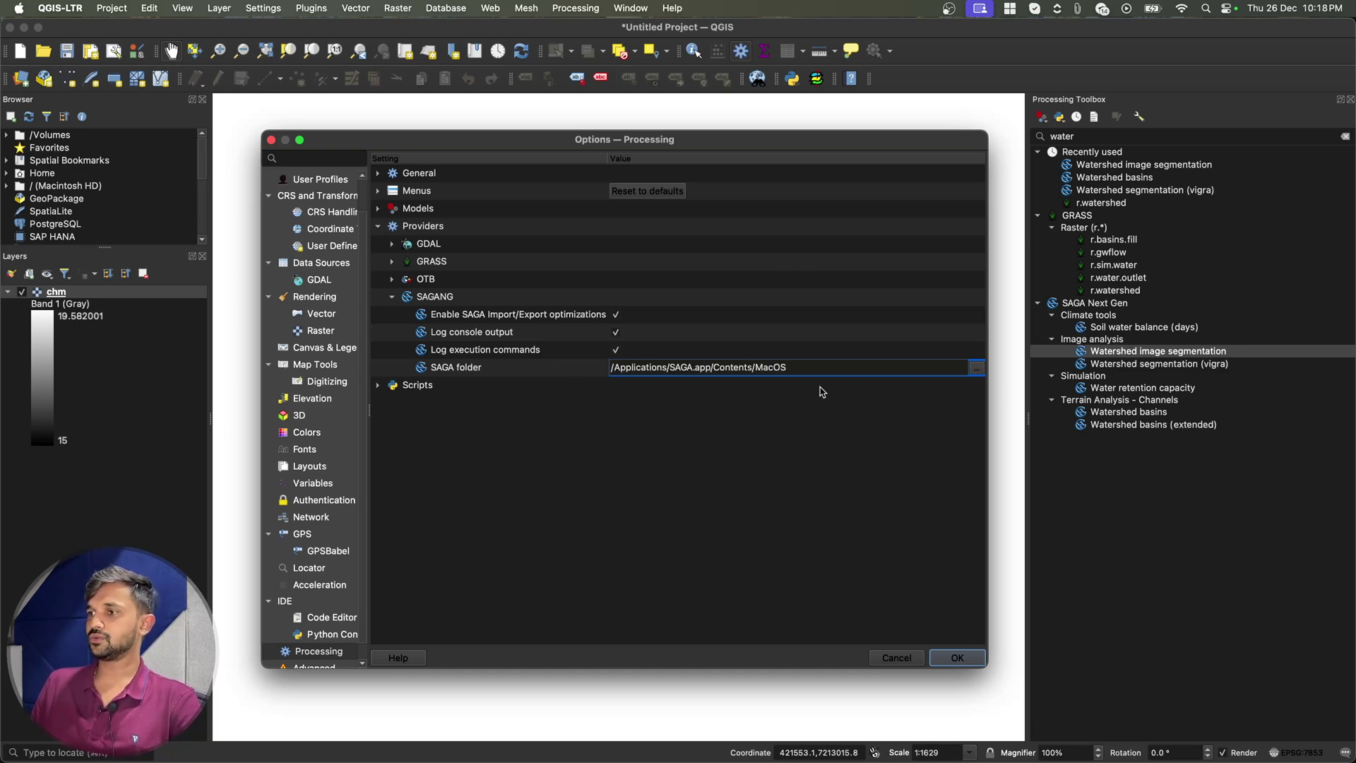
click(944, 659)
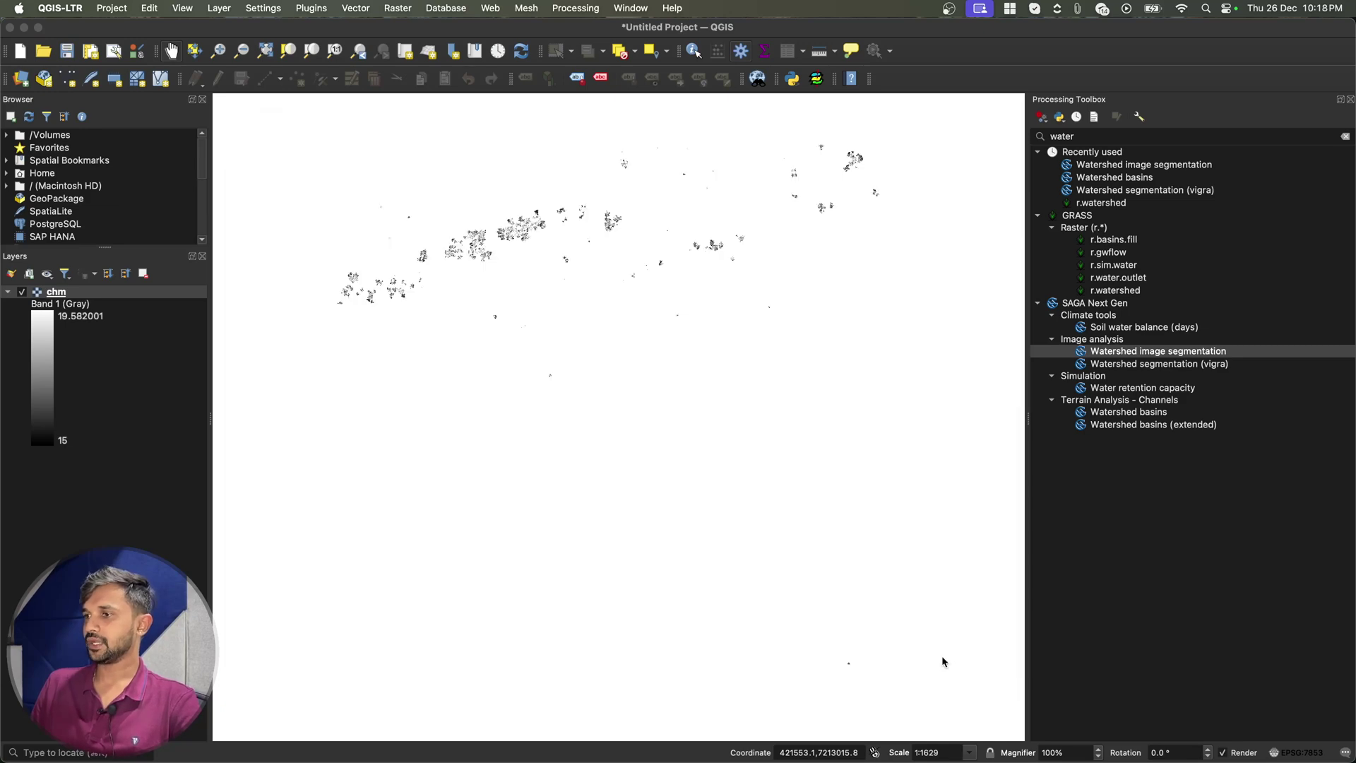
Step: Re-paste /Applications/SAGA.app/Contents/MacOS into the SAGANG provider's SAGA folder field
click(68, 9)
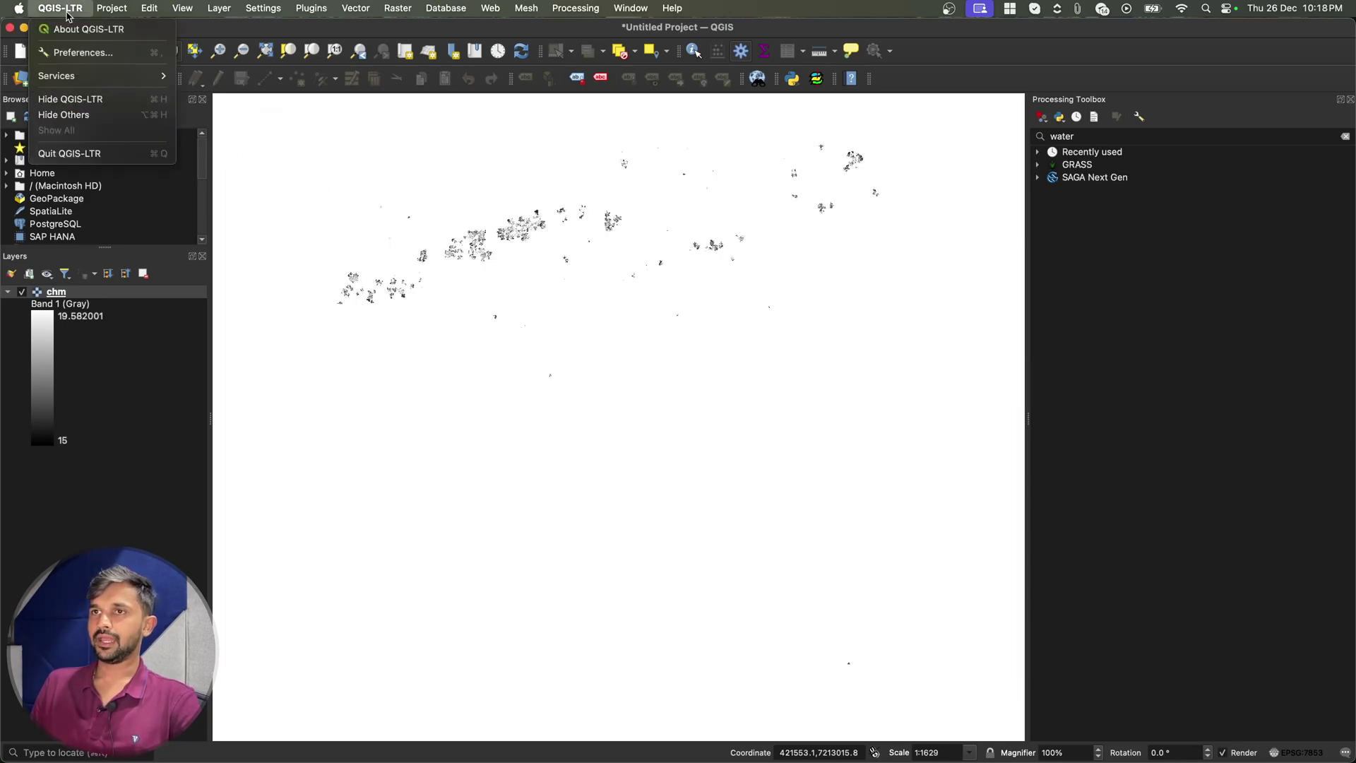
click(76, 56)
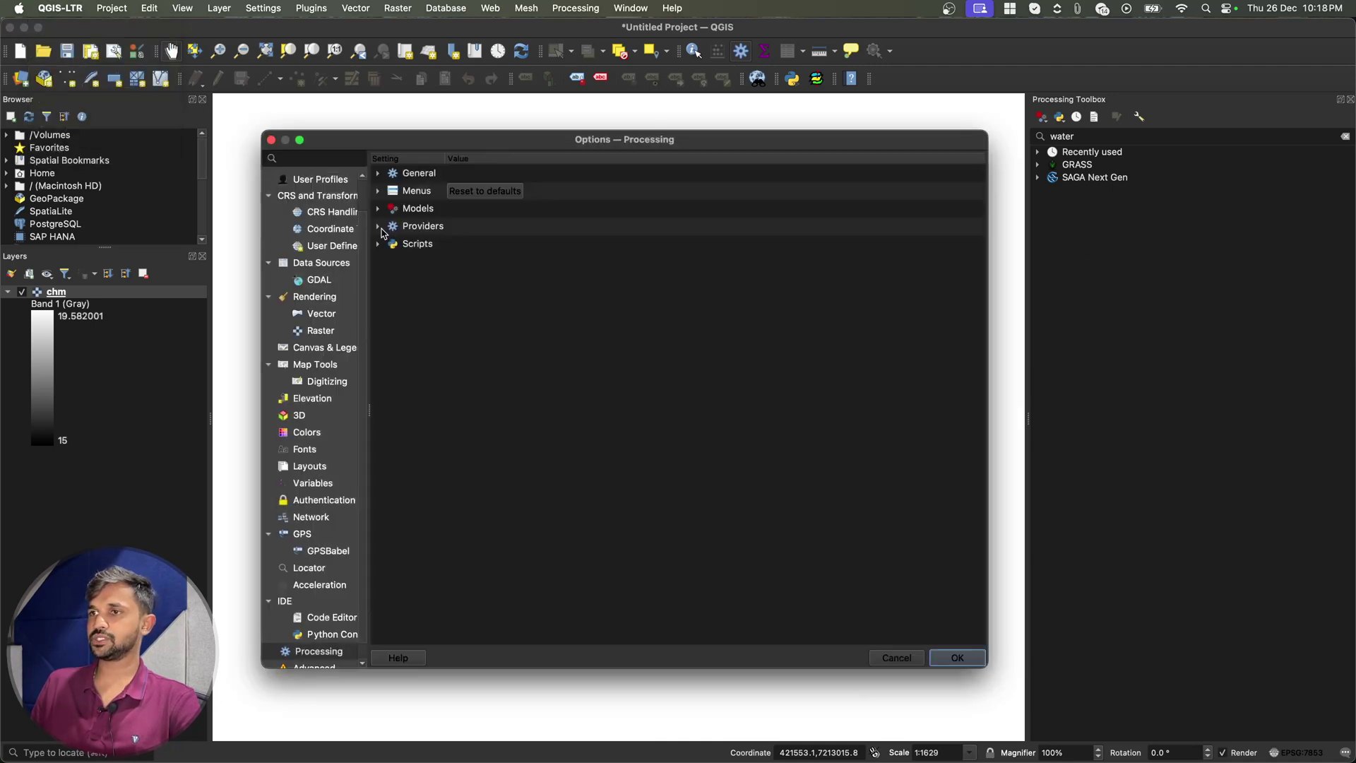
click(379, 227)
click(392, 297)
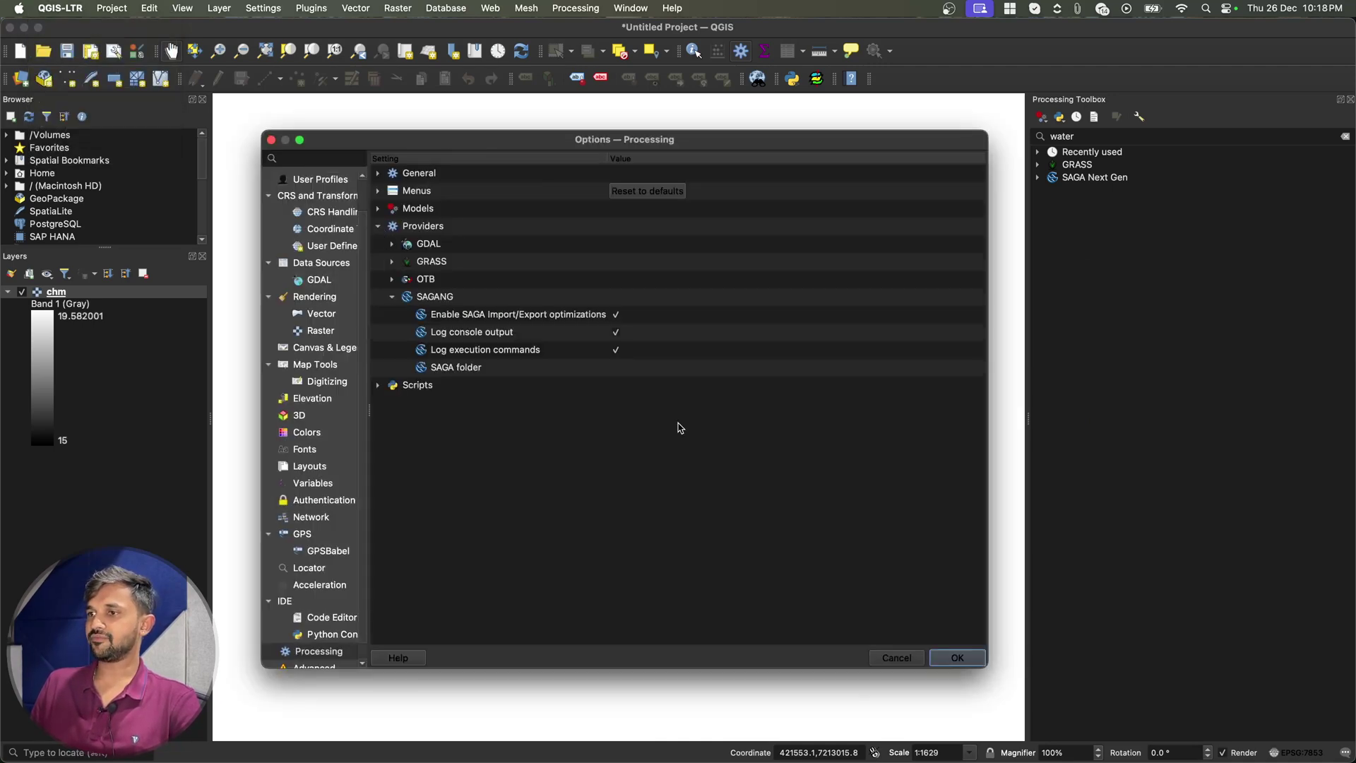
double_click(649, 368)
key(super+v)
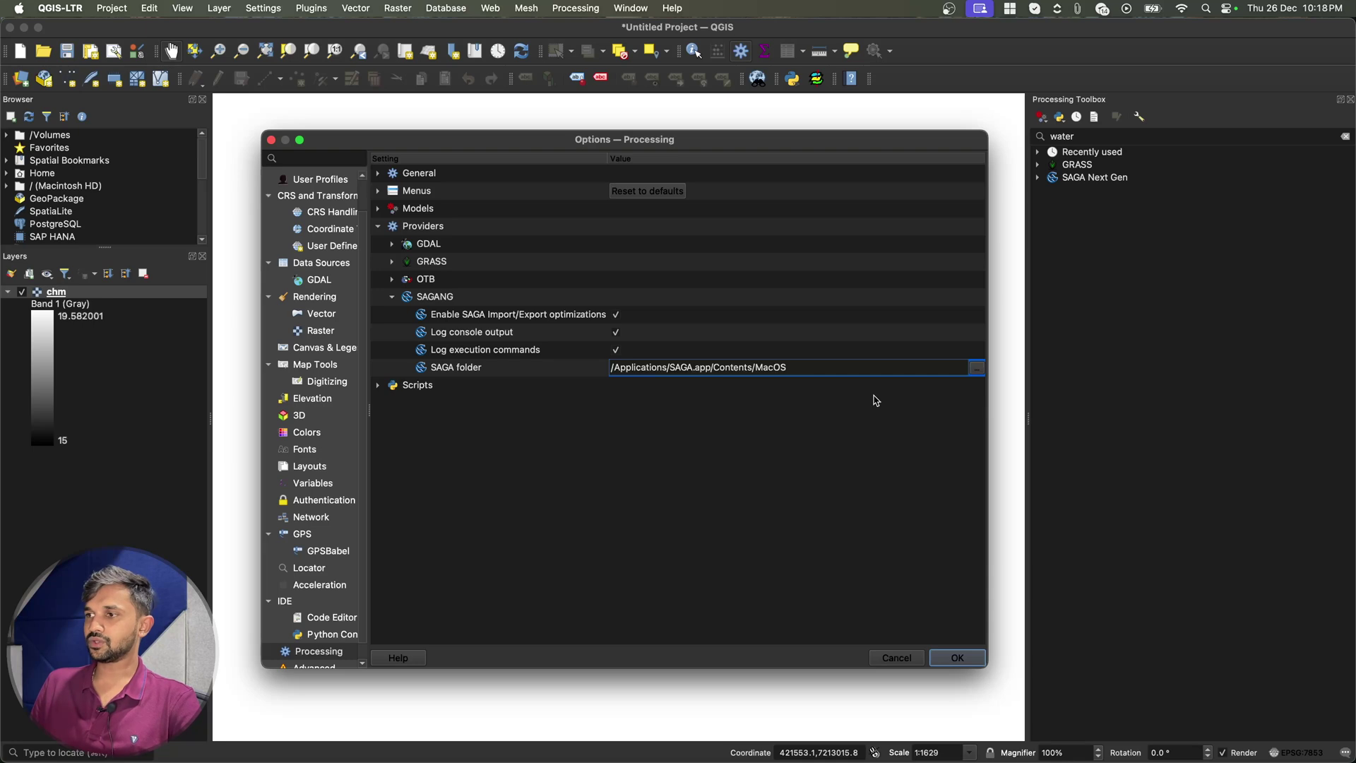
Step: Save the Processing options and dismiss macOS's 'SAGA Not Opened' security warning
click(861, 358)
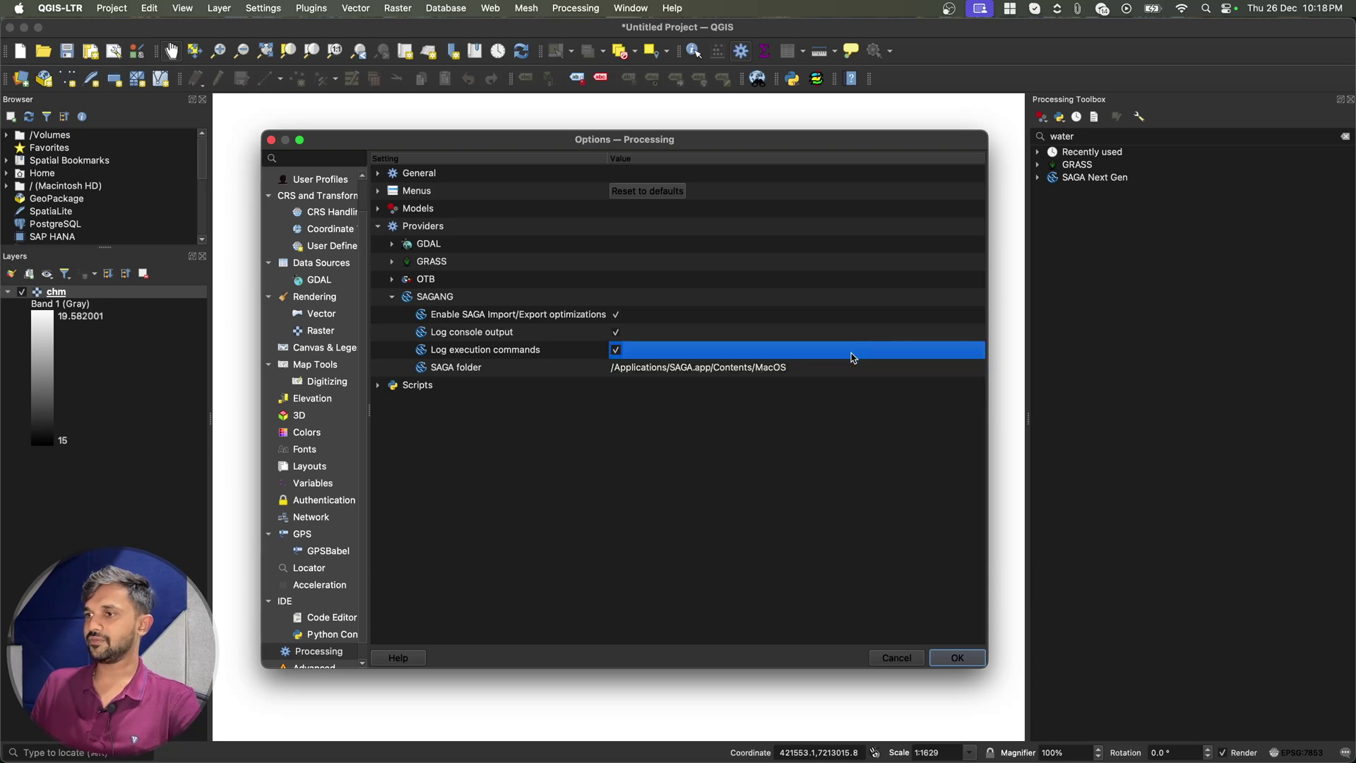
click(842, 367)
click(955, 658)
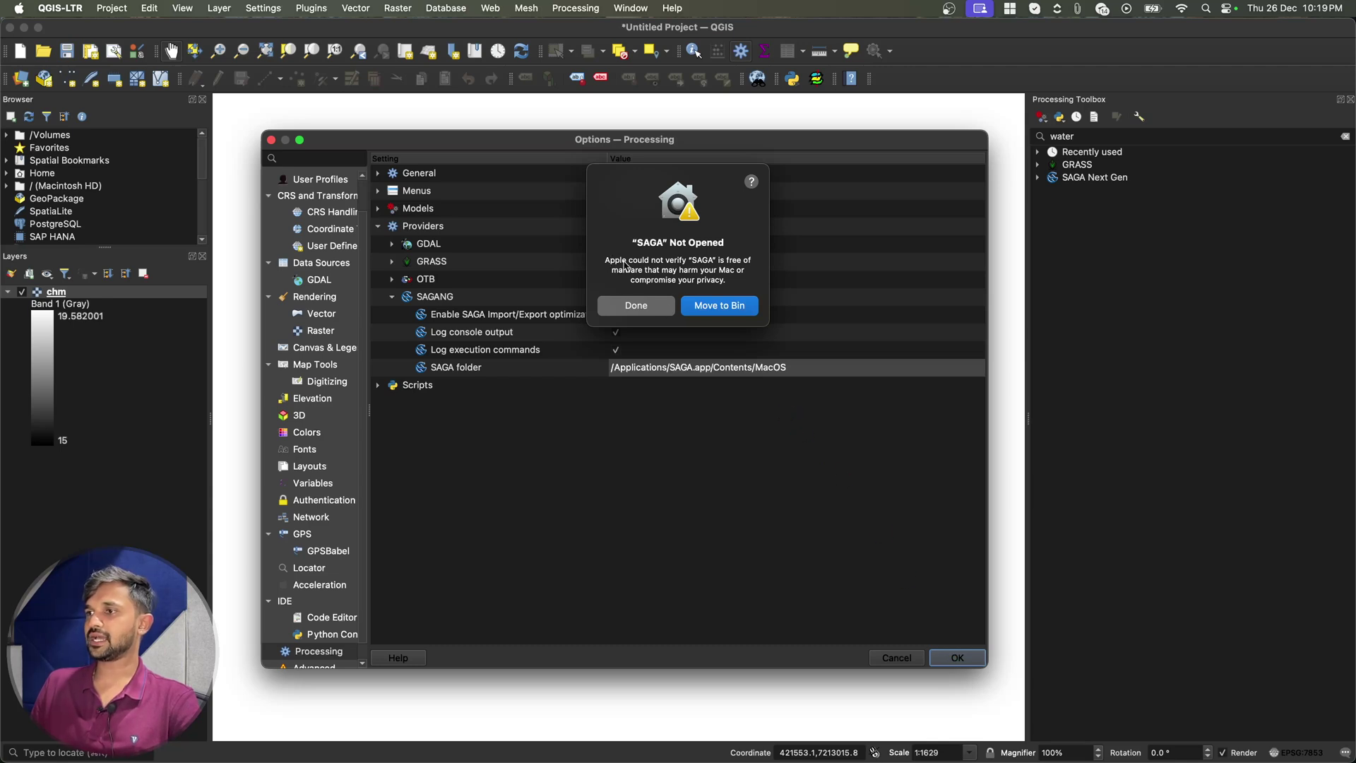
click(637, 305)
key(super+space)
Step: Approve the blocked SAGA app via Open Anyway in System Settings' Privacy & Security, then return to QGIS
text(sys)
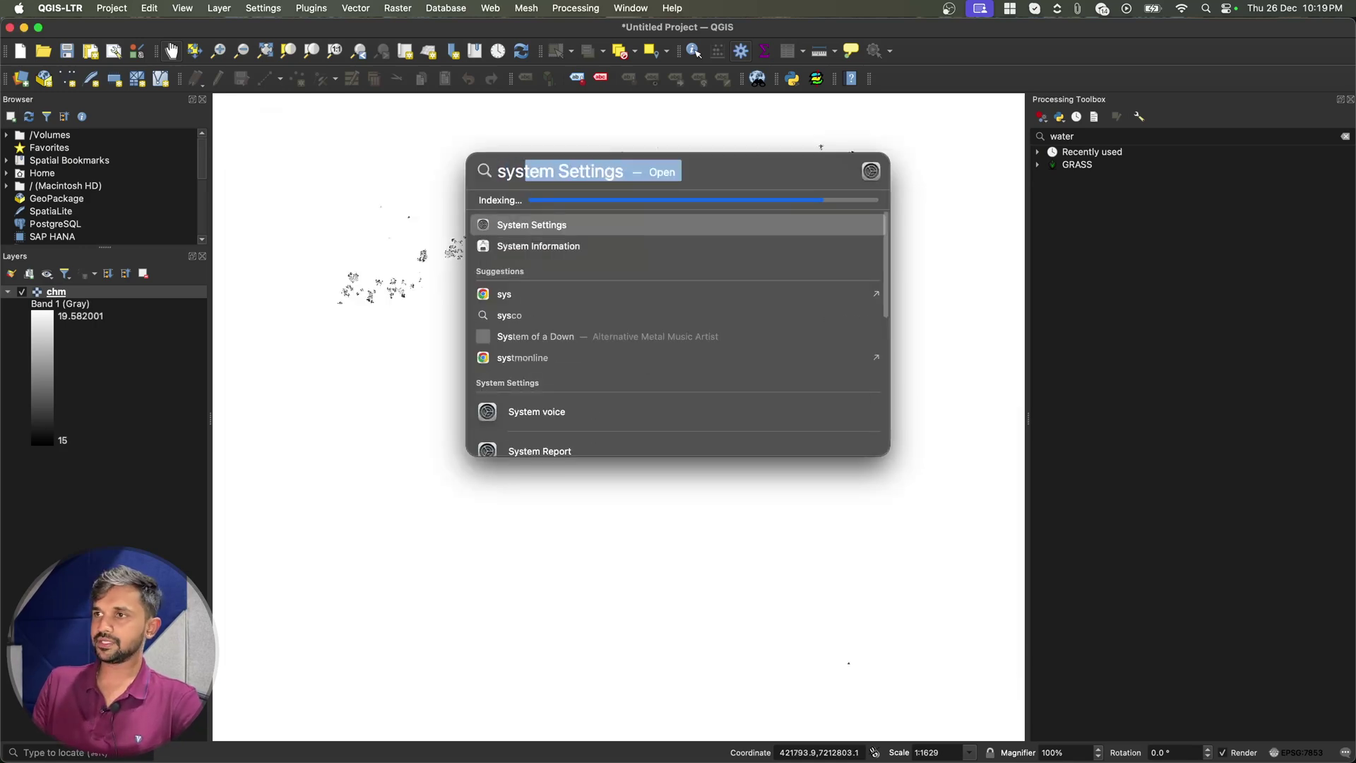
key(Return)
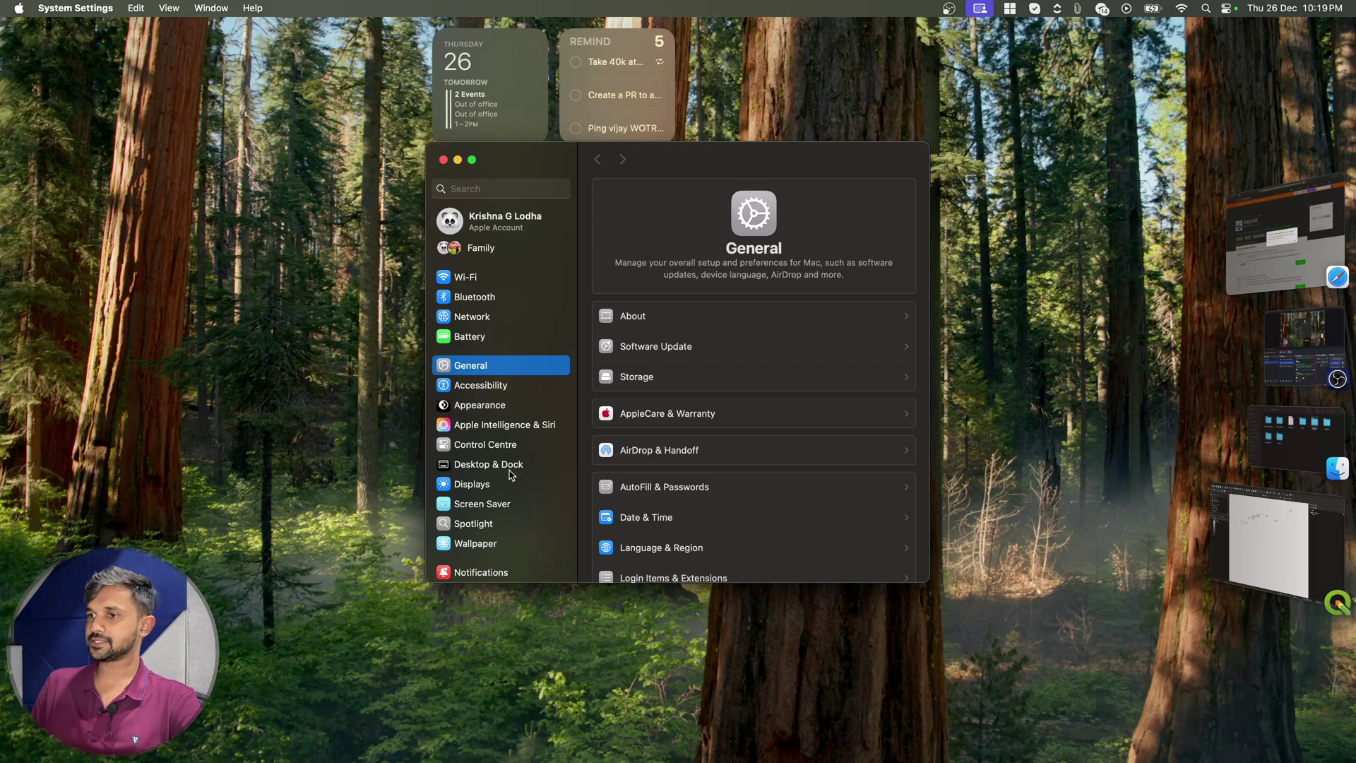
scroll(509, 474, down, 7)
click(496, 452)
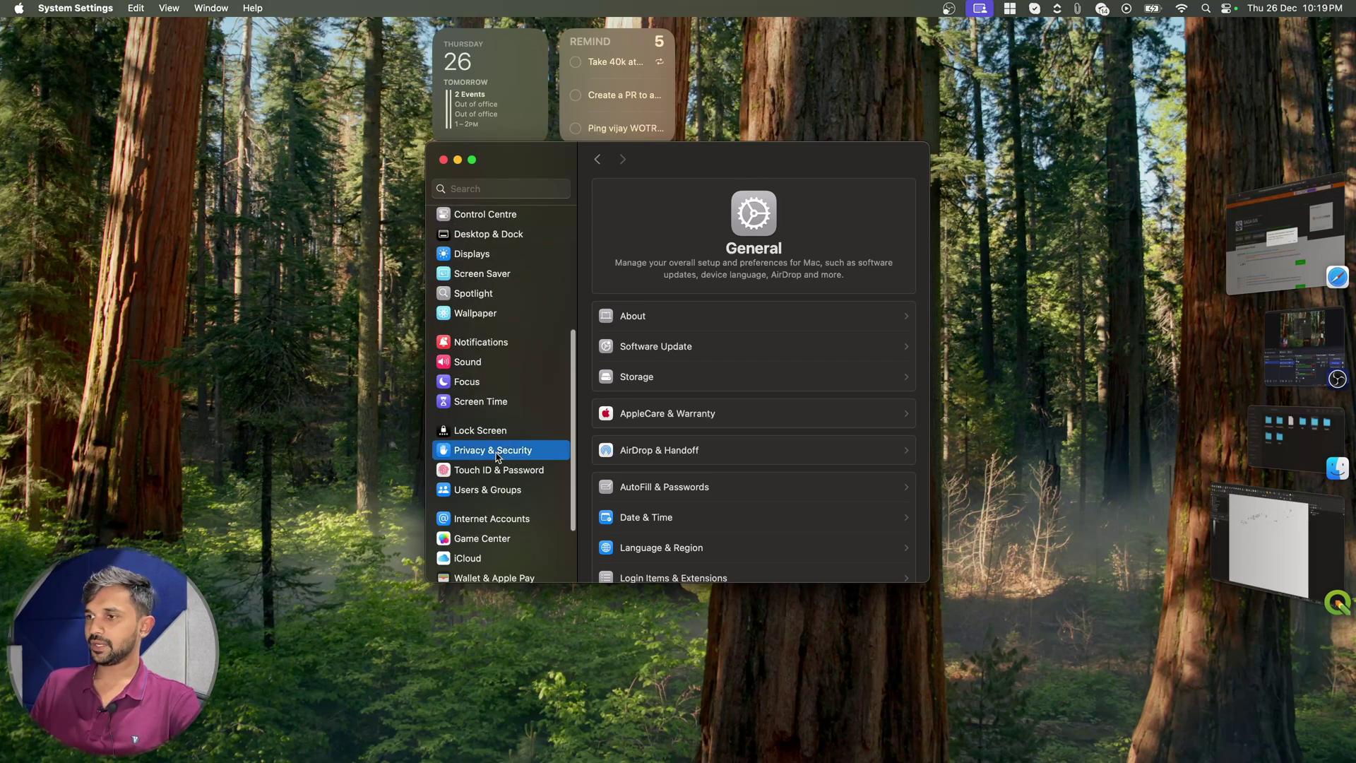
scroll(770, 474, down, 10)
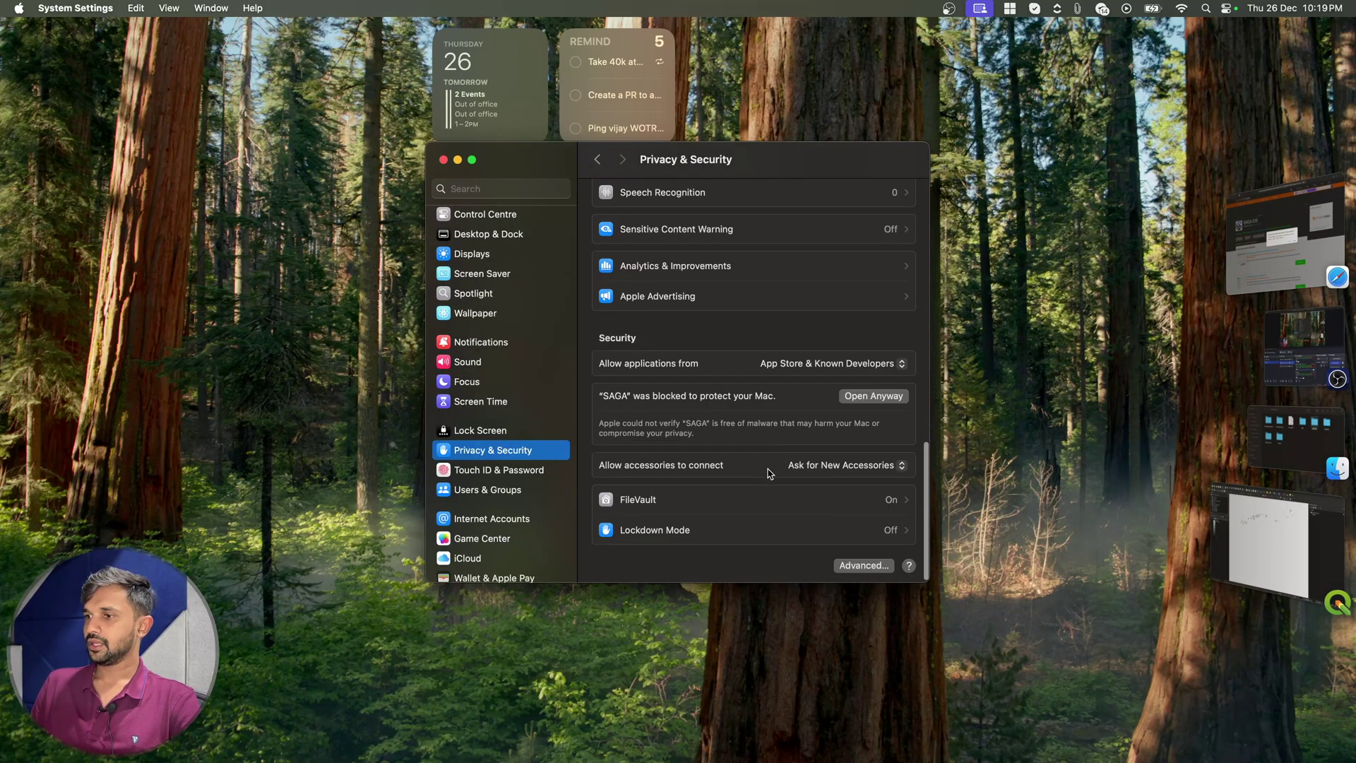
click(874, 396)
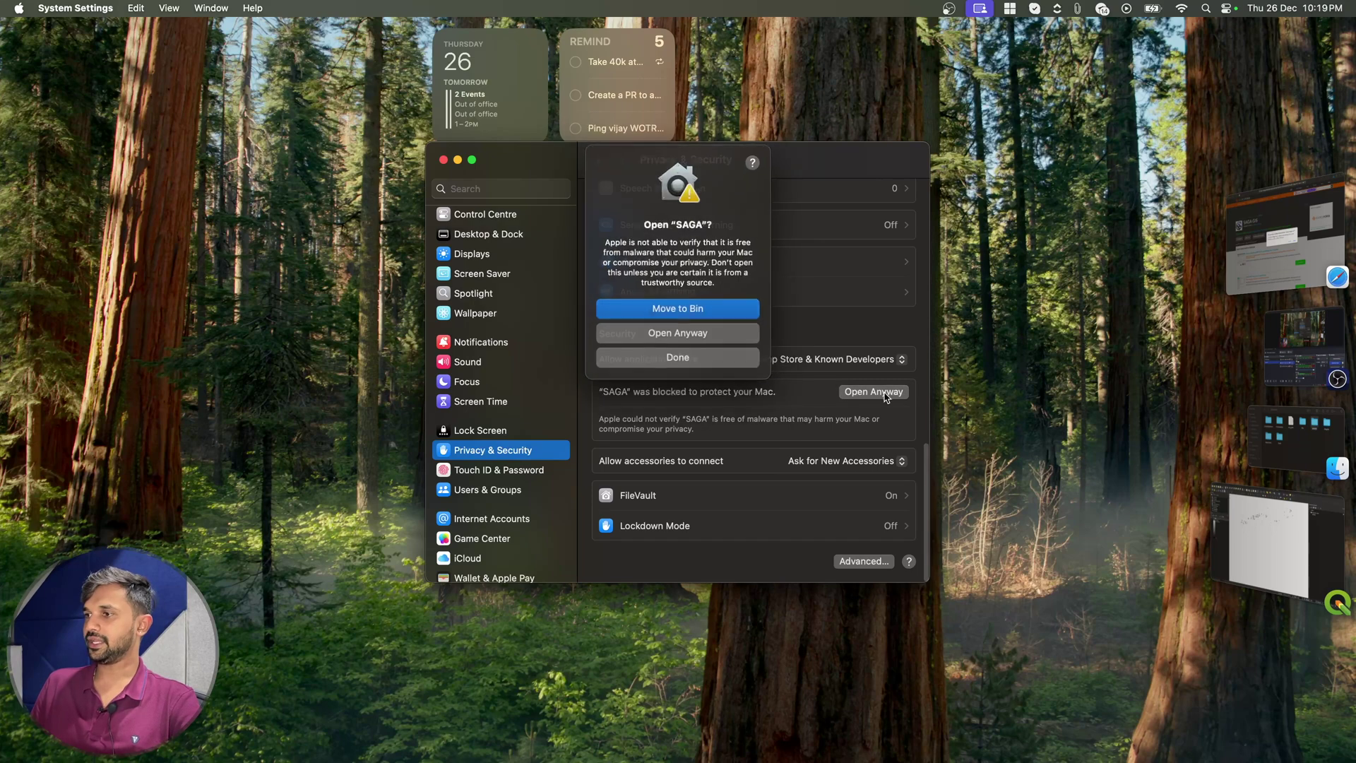
click(684, 333)
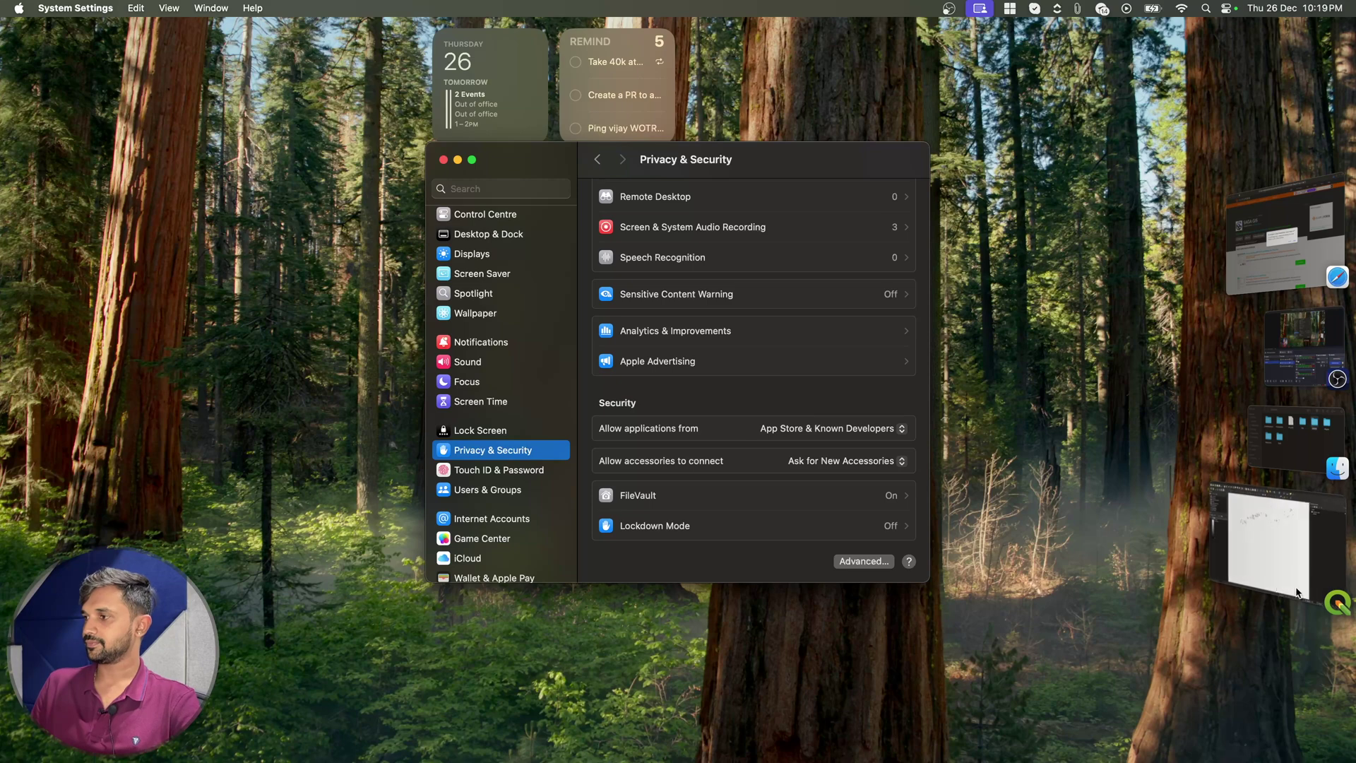
click(1282, 535)
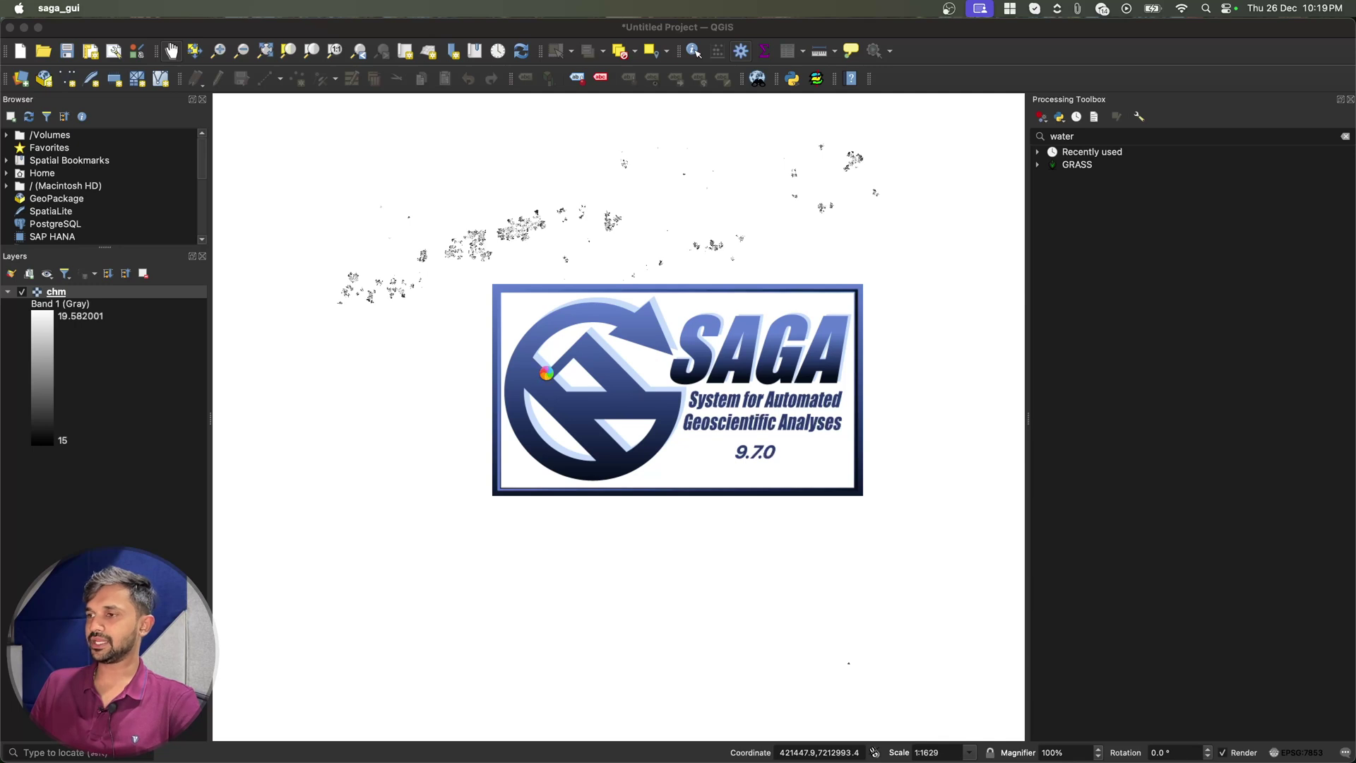
Step: Confirm the SAGANG provider settings in QGIS Preferences with OK
click(72, 10)
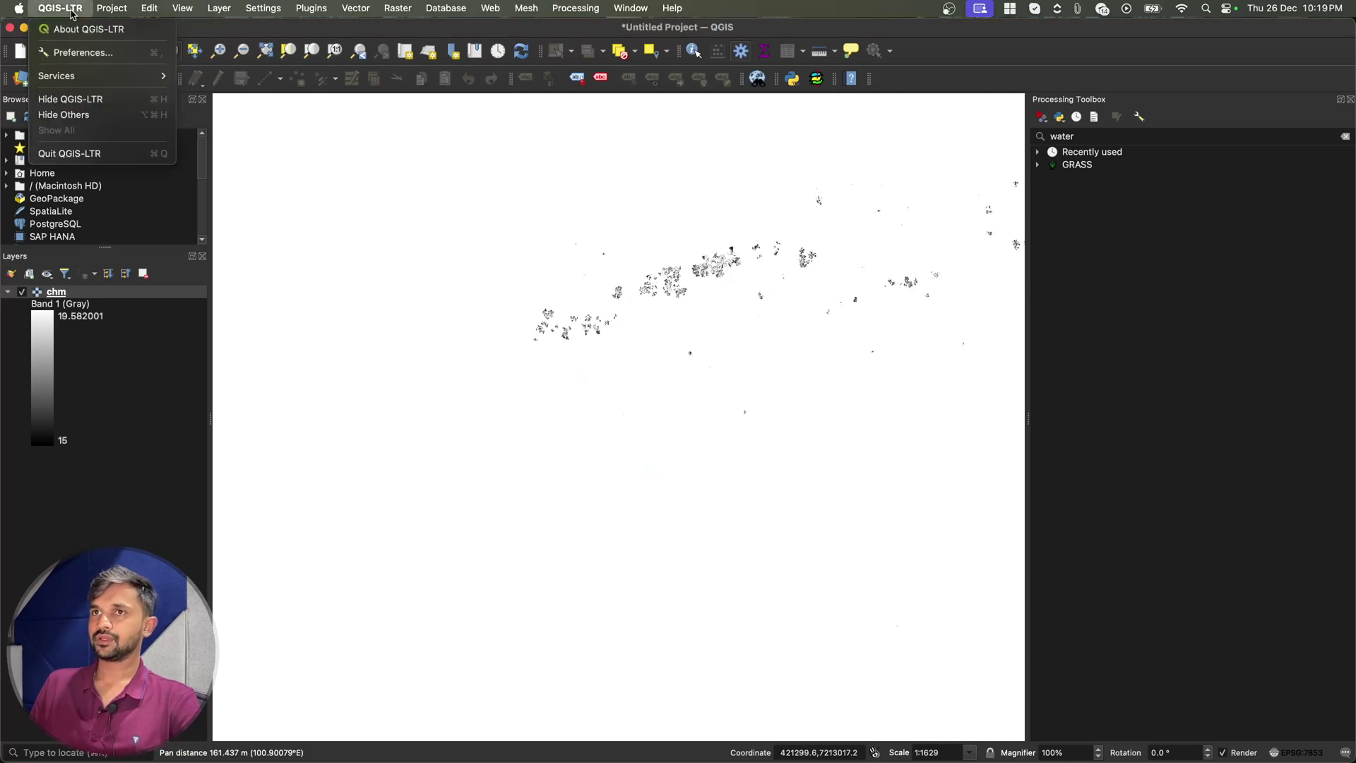
click(82, 53)
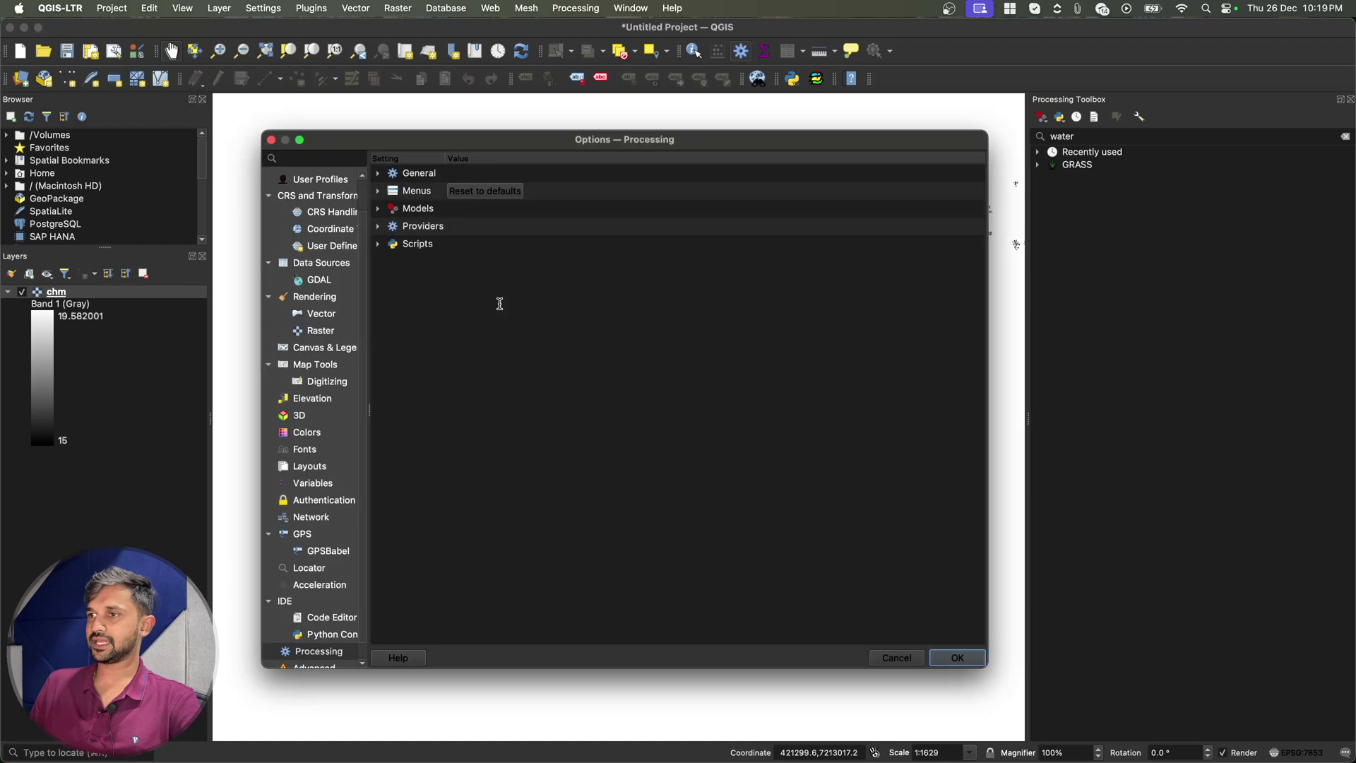
click(378, 226)
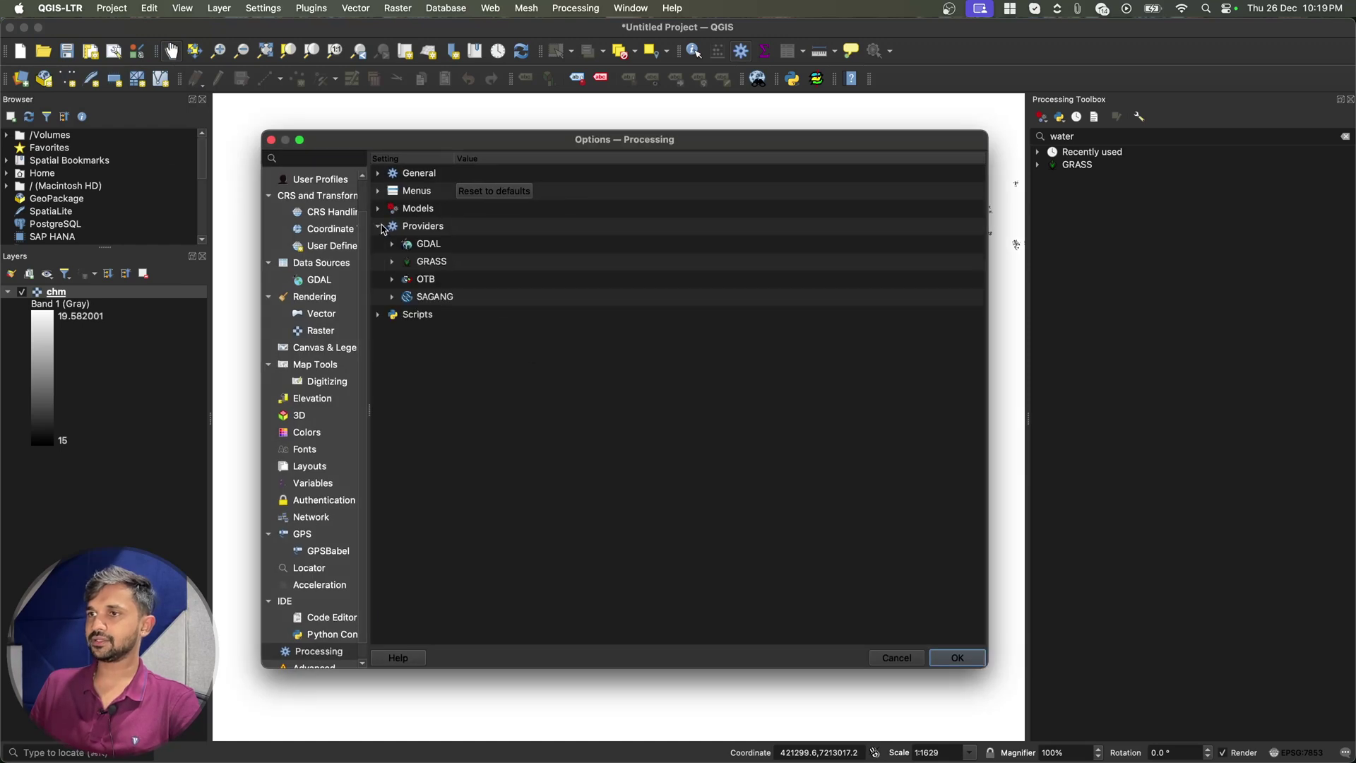
click(393, 297)
click(947, 663)
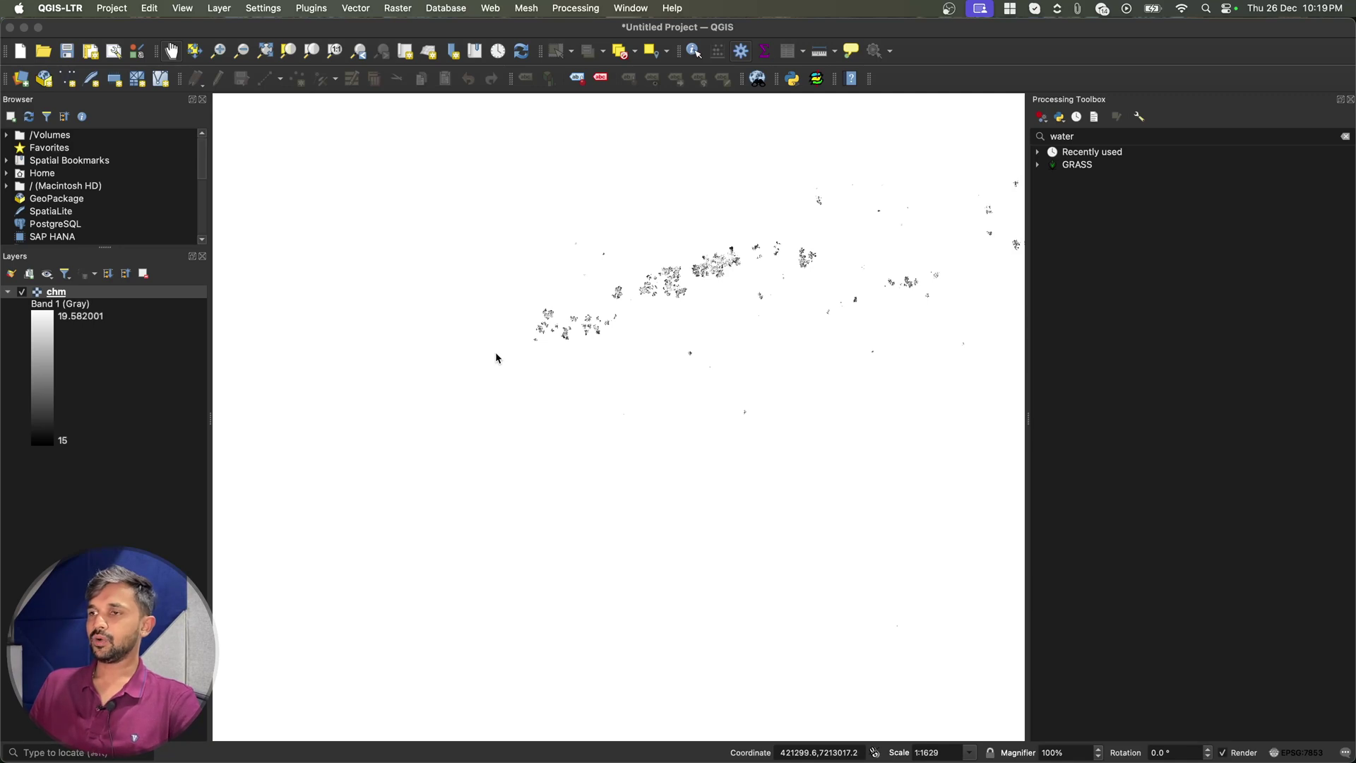
drag(530, 357, 501, 403)
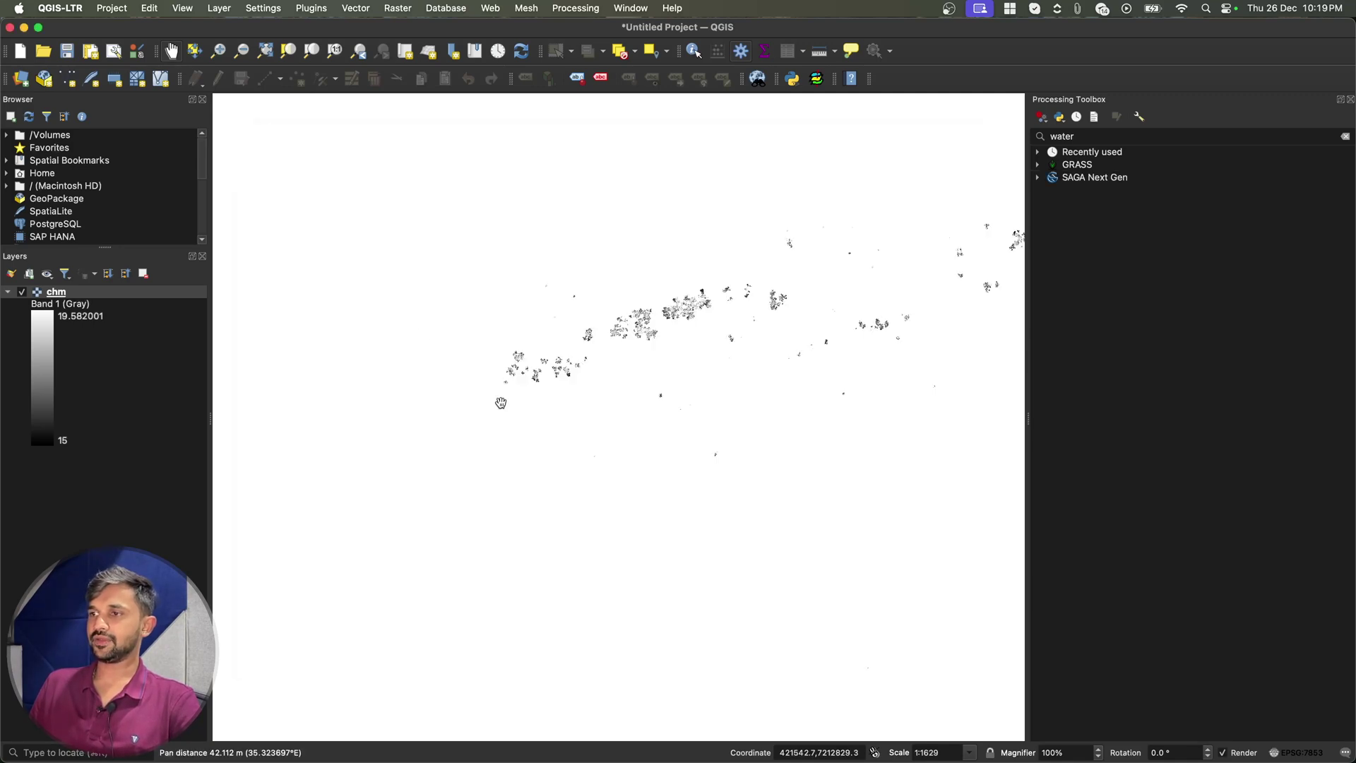
Step: Quit QGIS-LTR without saving the project
click(60, 7)
click(92, 155)
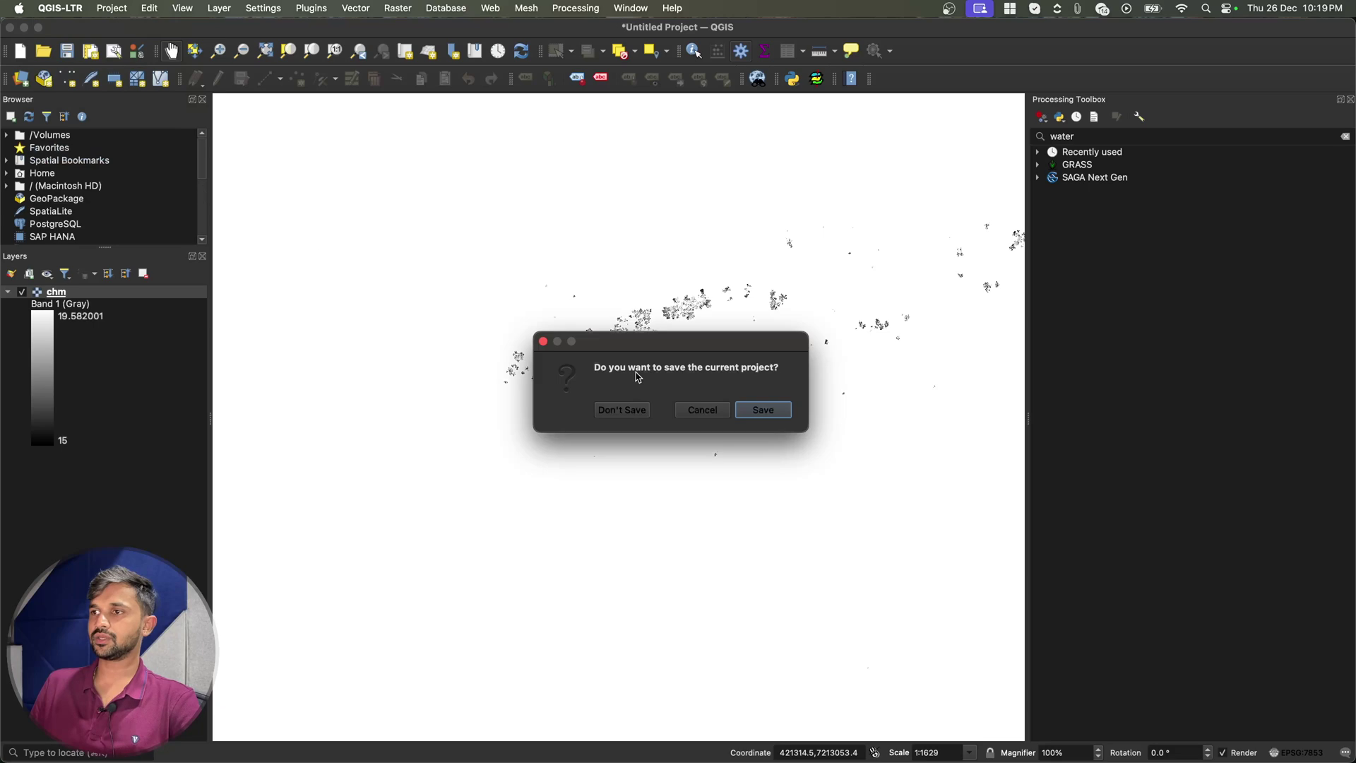
click(609, 408)
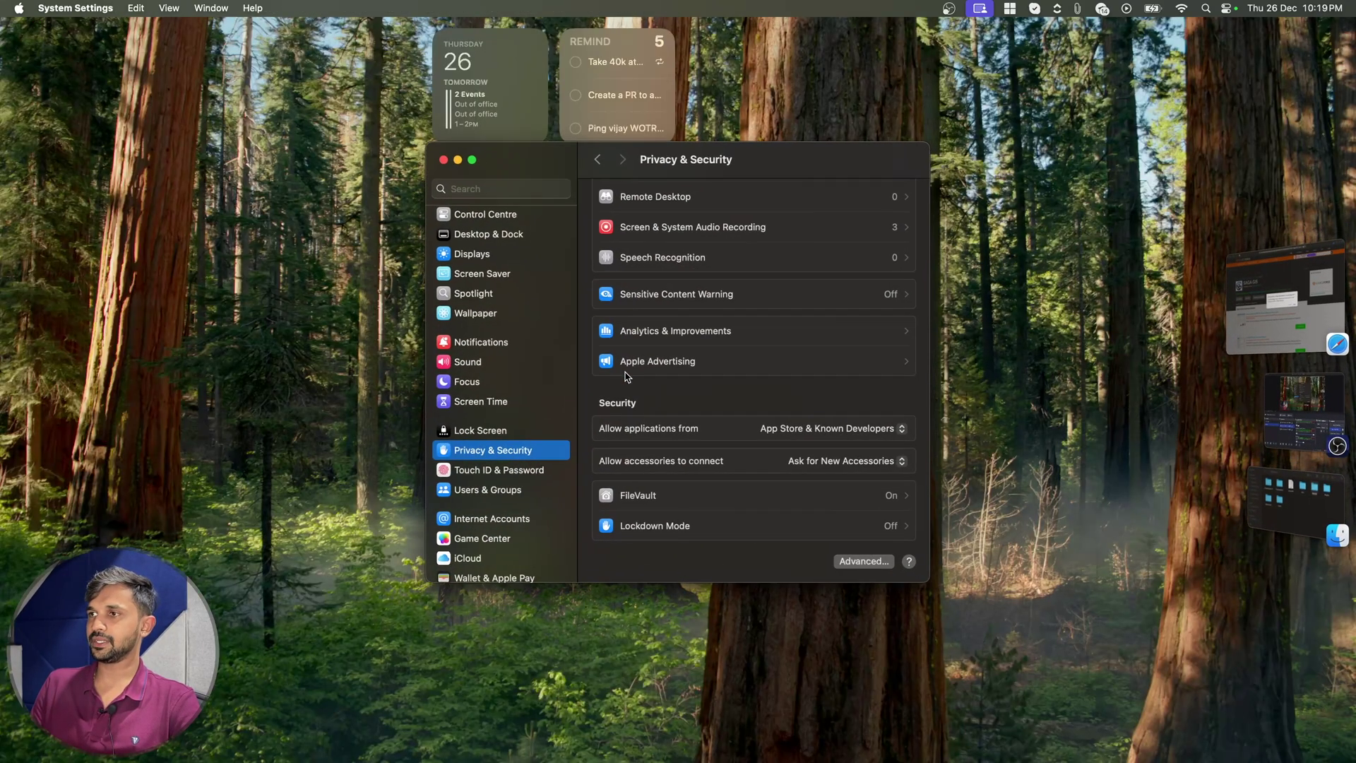
Step: Relaunch QGIS-LTR from Spotlight search
key(super+space)
text(q)
key(Return)
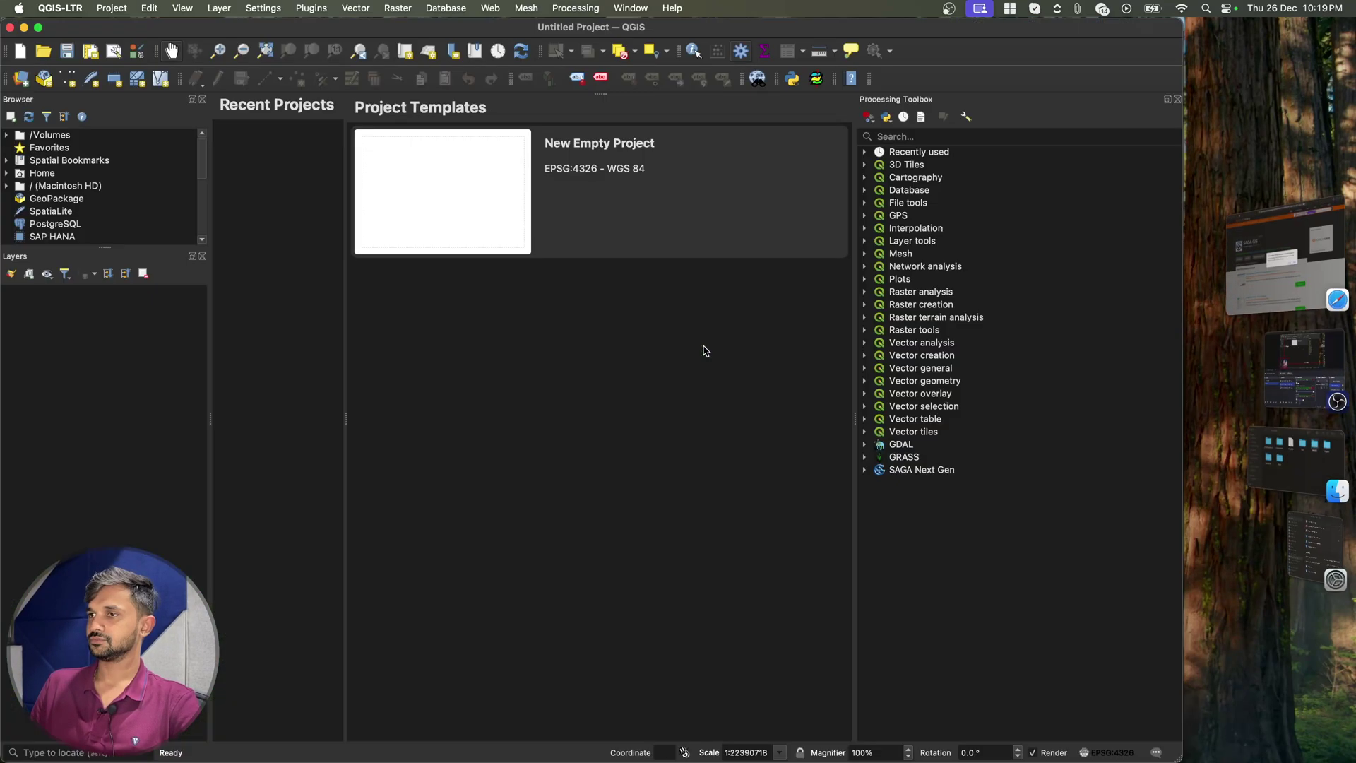
Step: Verify the SAGANG folder is /Applications/SAGA.app/Contents/MacOS and start a new empty project
click(58, 8)
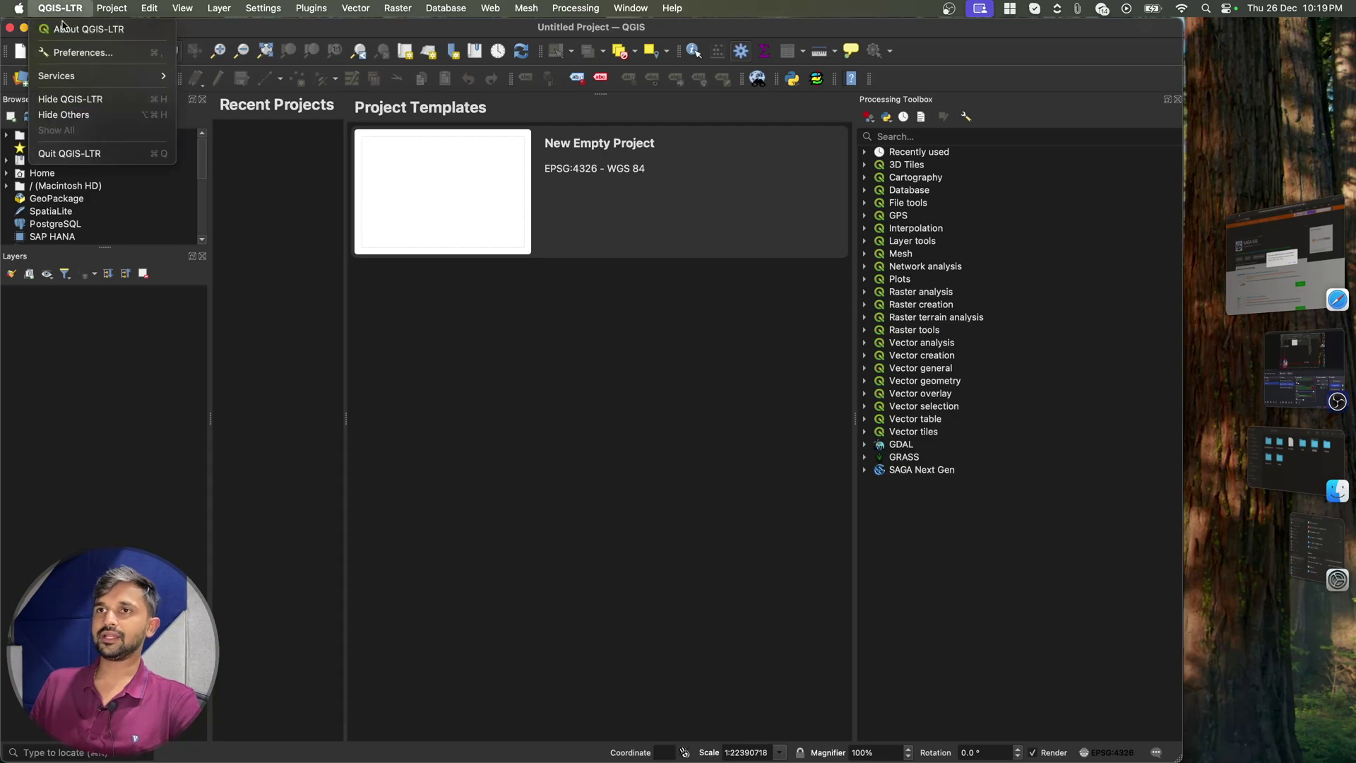
click(63, 53)
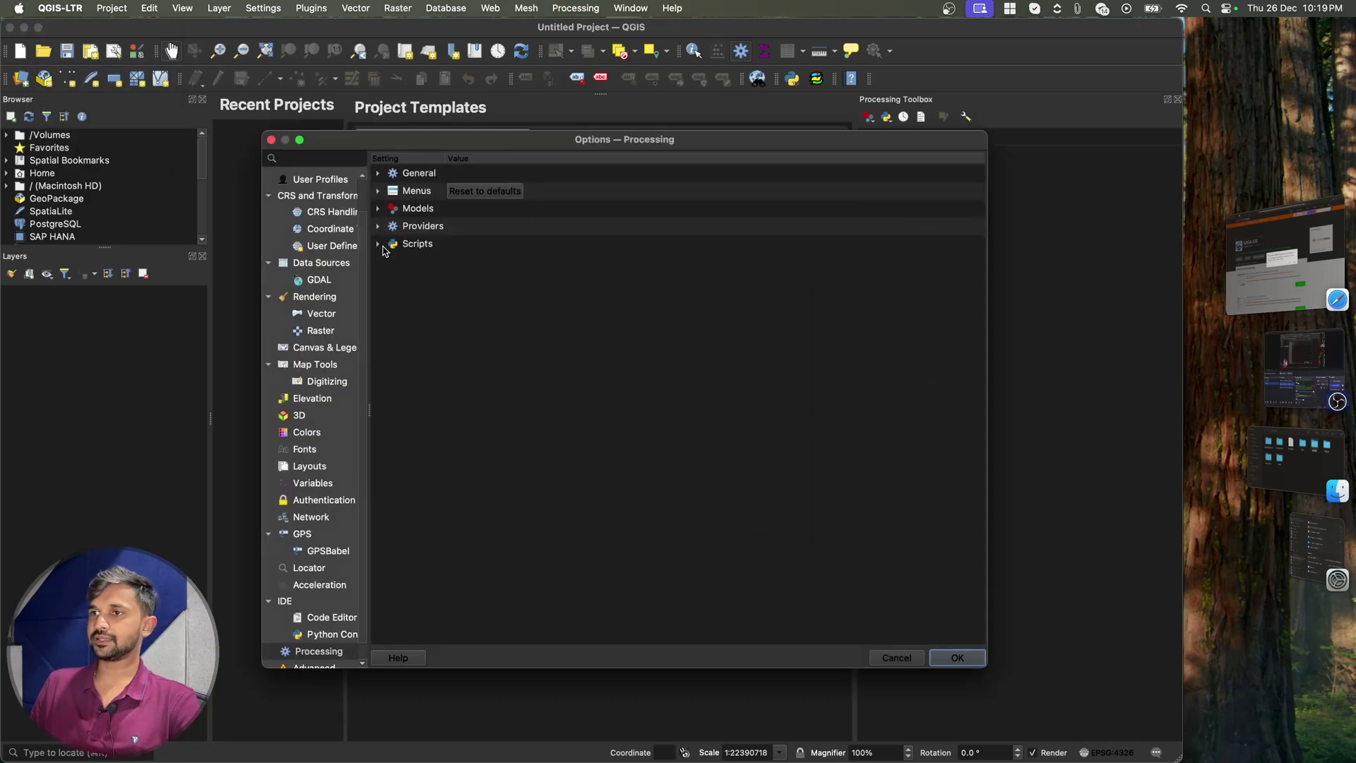
click(378, 226)
click(392, 296)
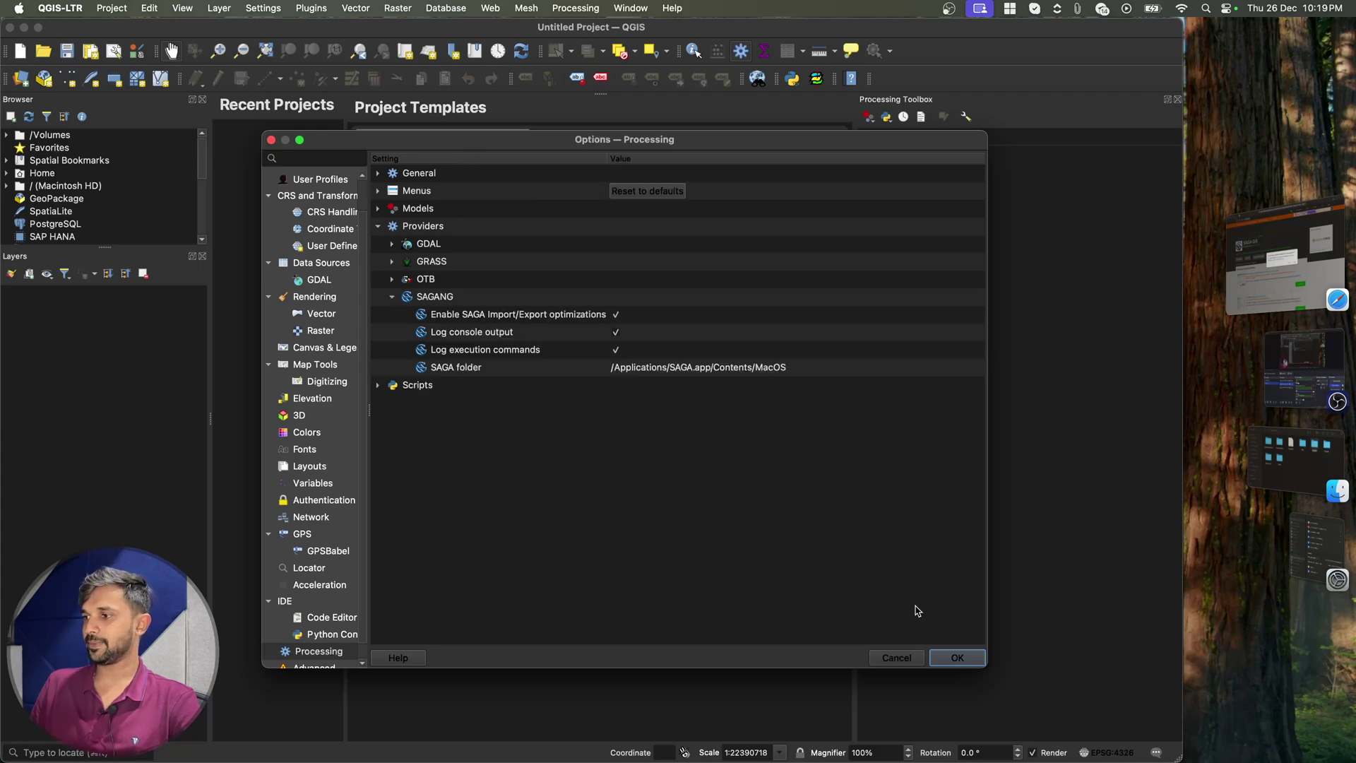
click(946, 659)
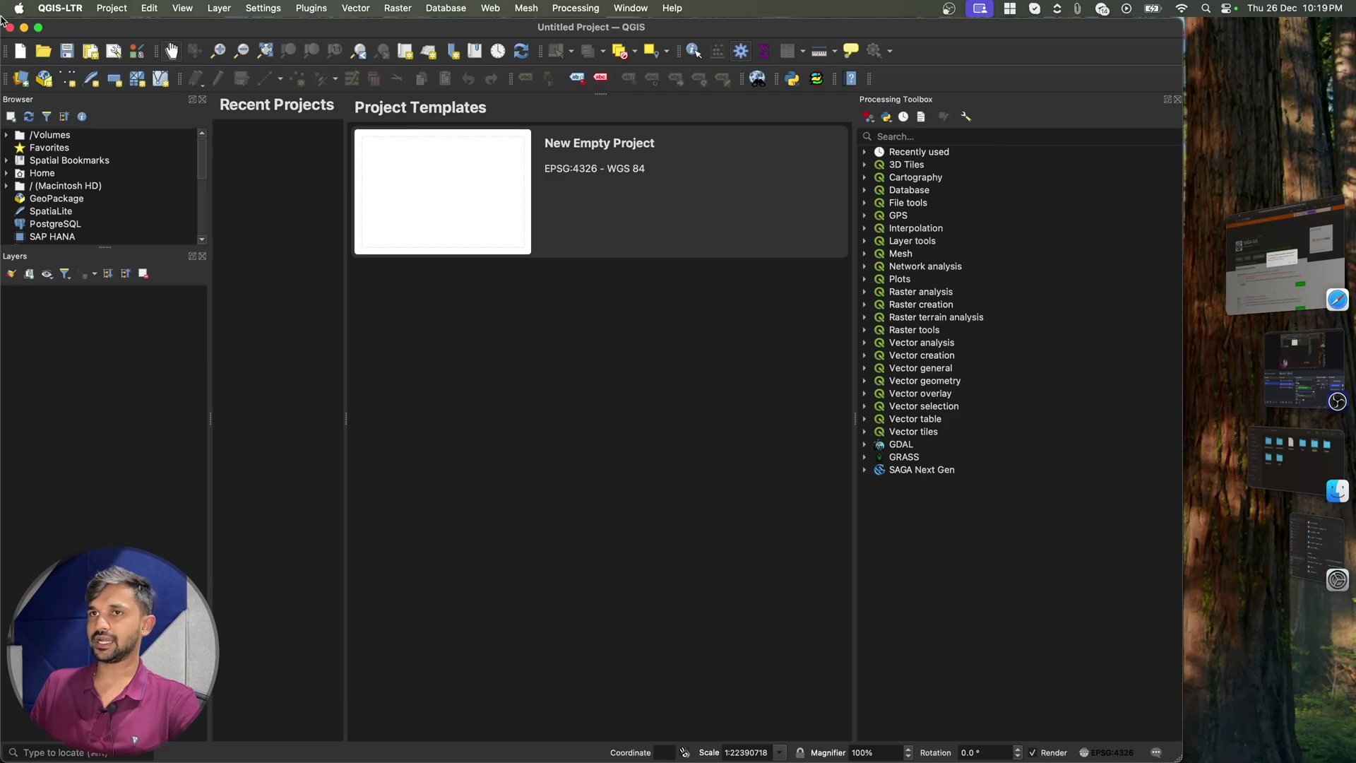
click(20, 50)
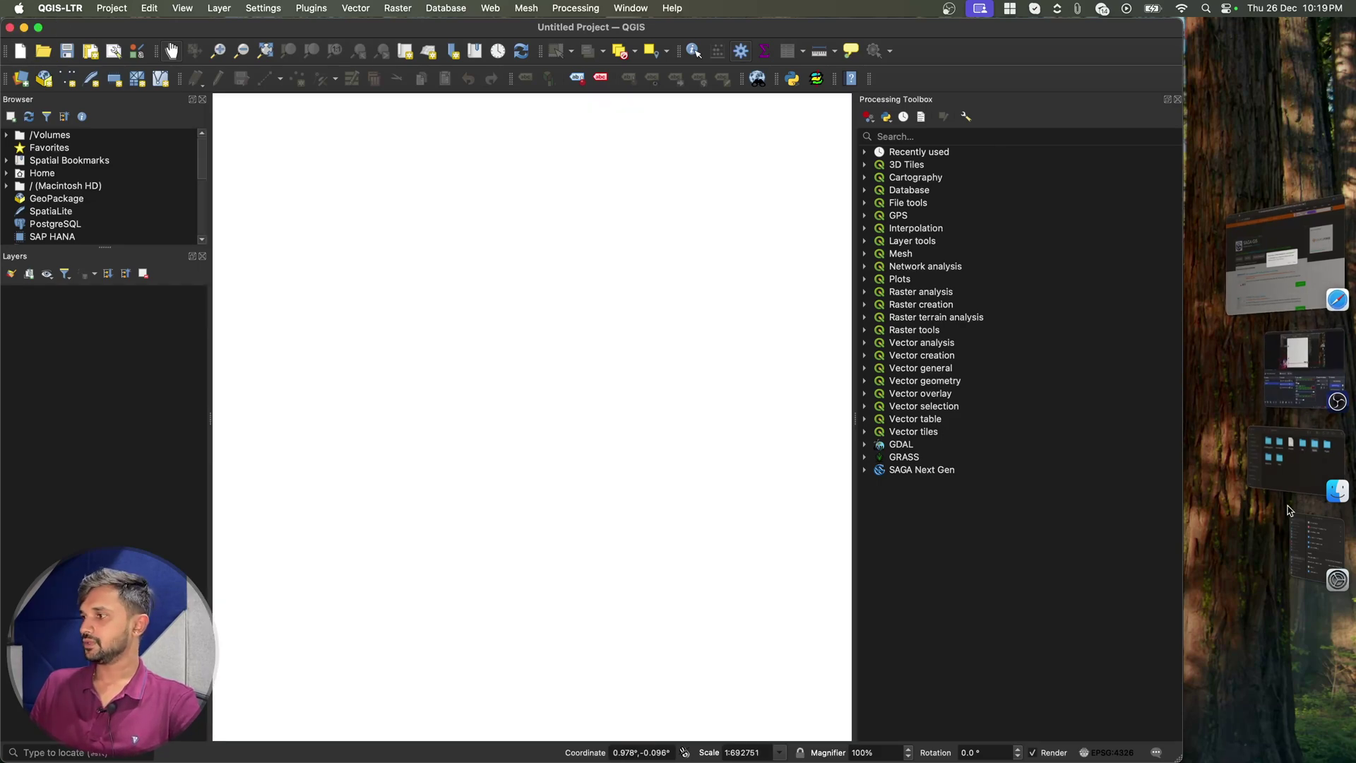
Step: In Finder, go back up from the SAGA folder to Applications, then return to QGIS
click(1291, 480)
click(659, 359)
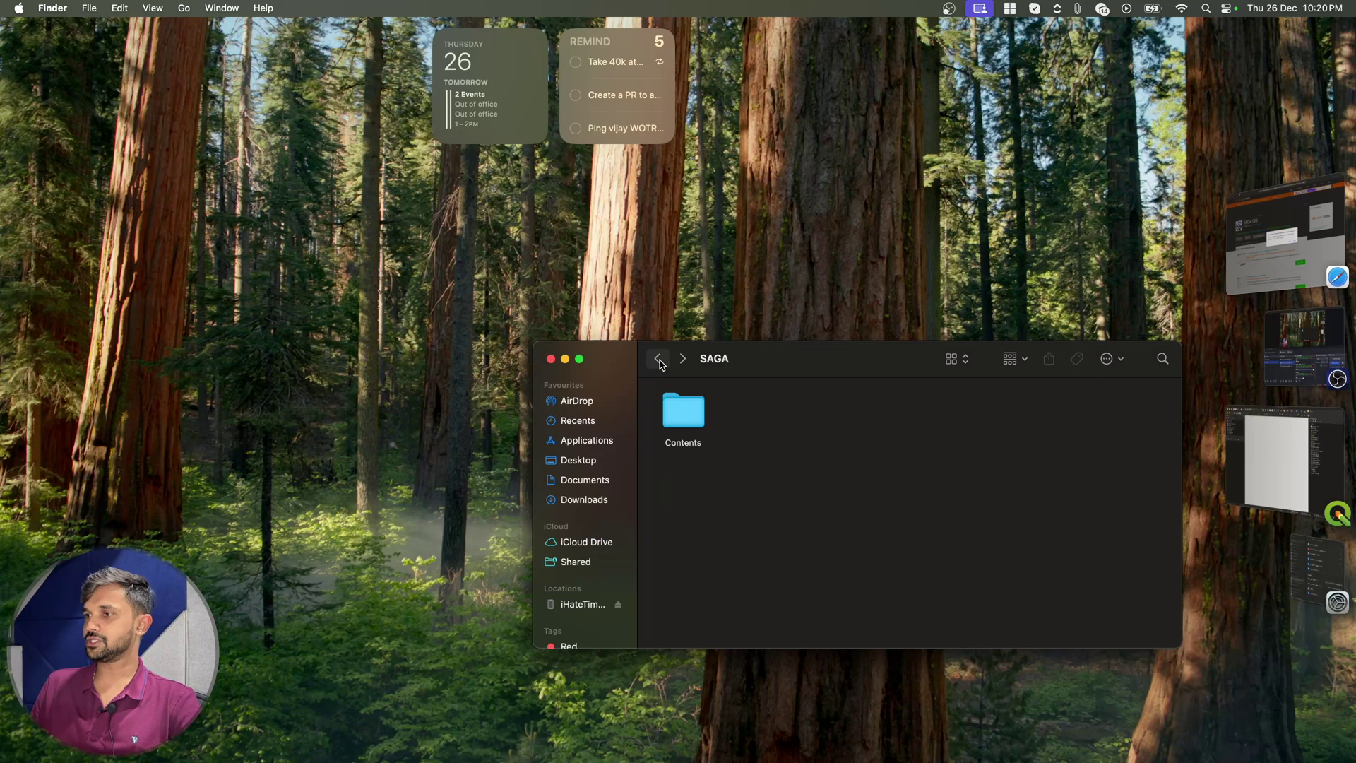
click(659, 359)
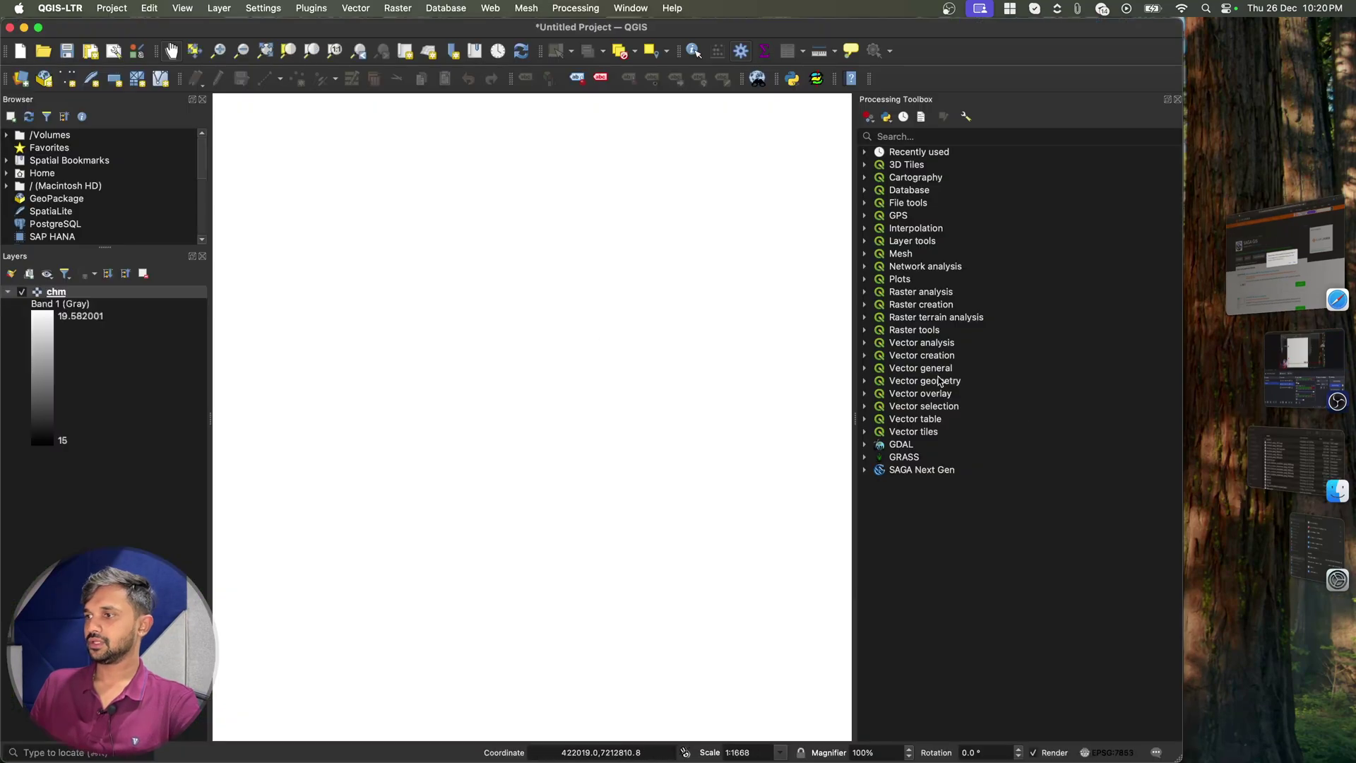
click(929, 136)
Step: Search 'wat' in the toolbox and run Watershed image segmentation on chm
text(wat)
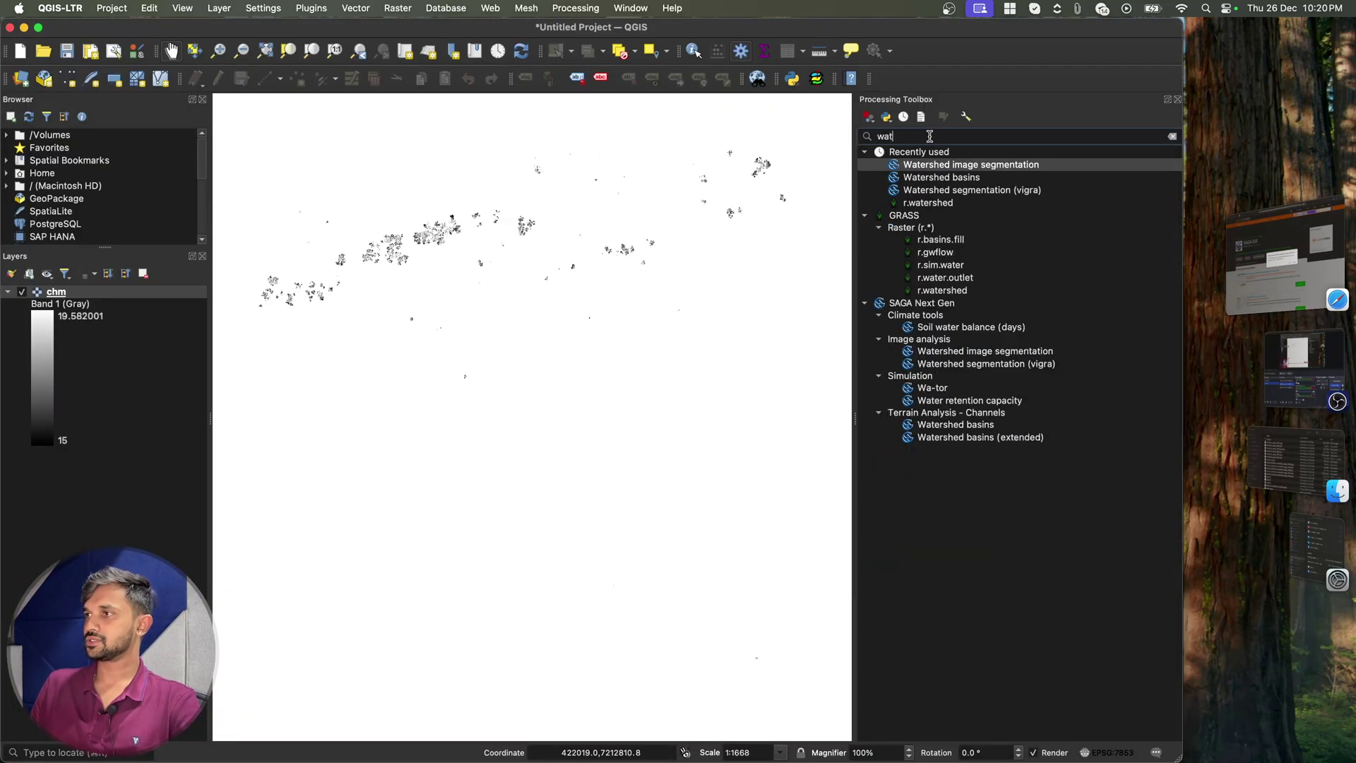
double_click(957, 165)
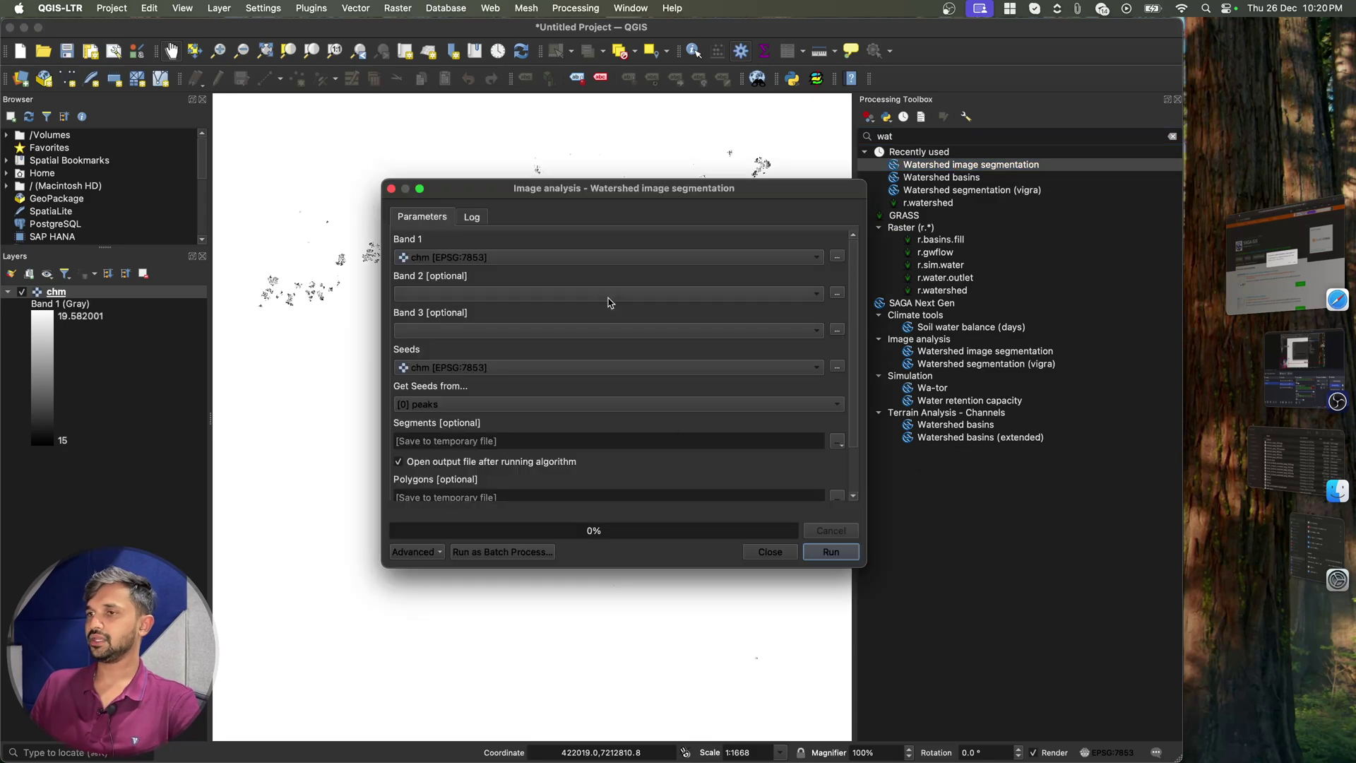
click(839, 554)
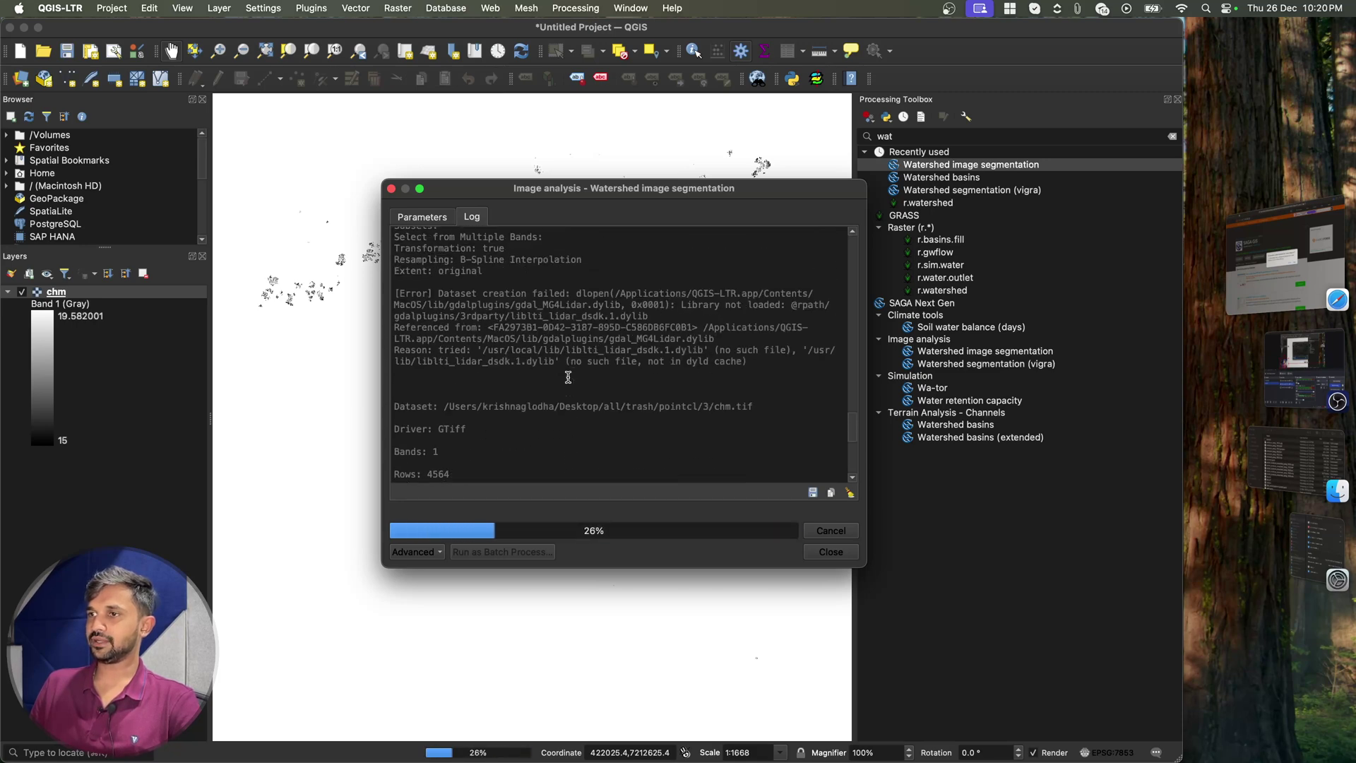
Step: Scroll the Log and highlight the line showing SAGA ran from /Applications/SAGA.app/Contents/Tools/
scroll(551, 361, up, 3)
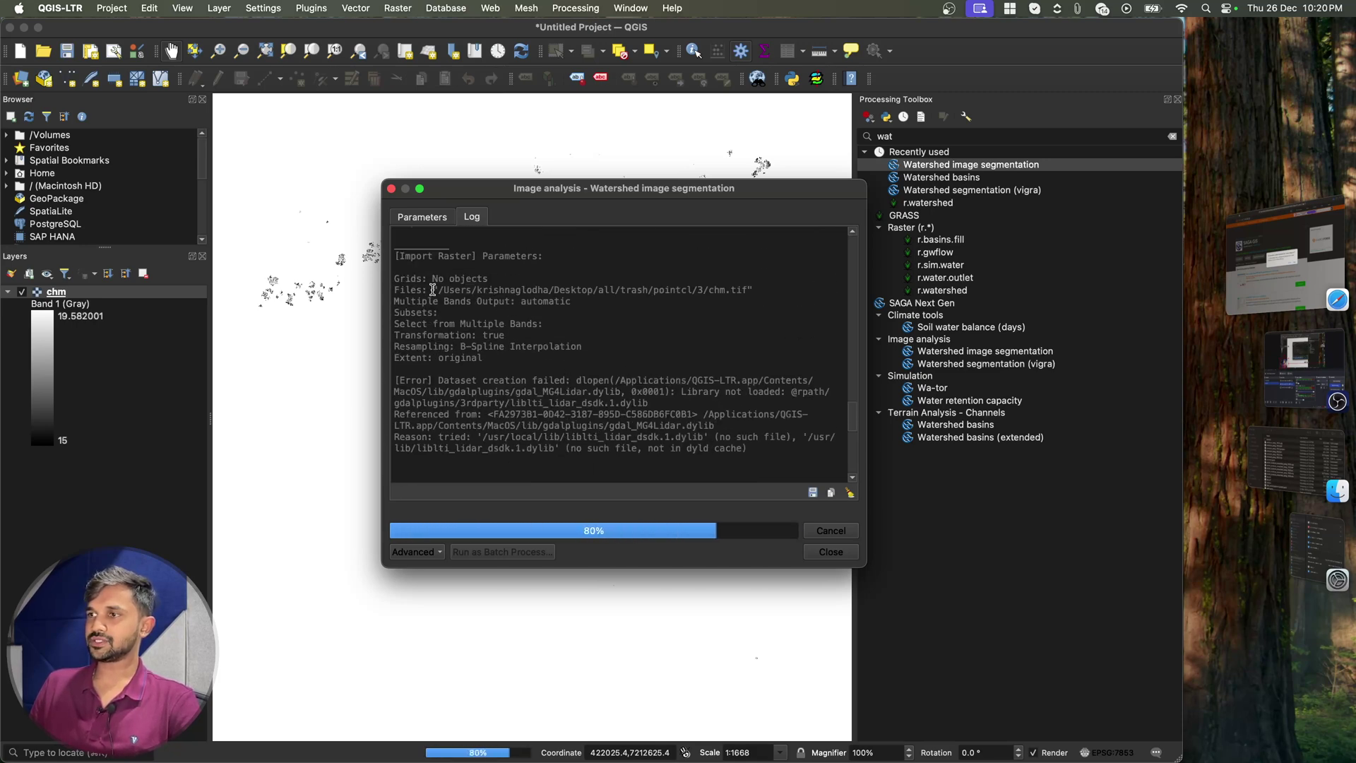
scroll(433, 289, up, 5)
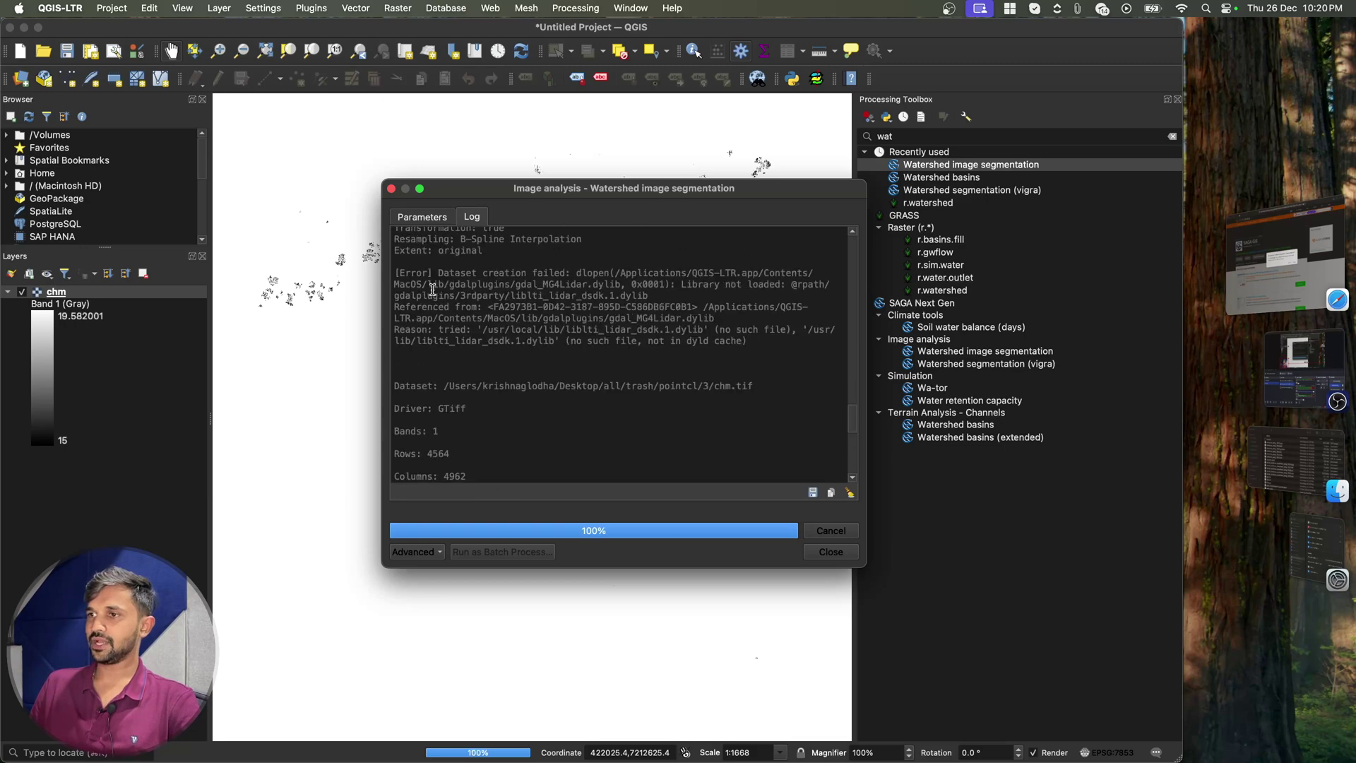
scroll(470, 292, down, 1)
drag(472, 362, 681, 362)
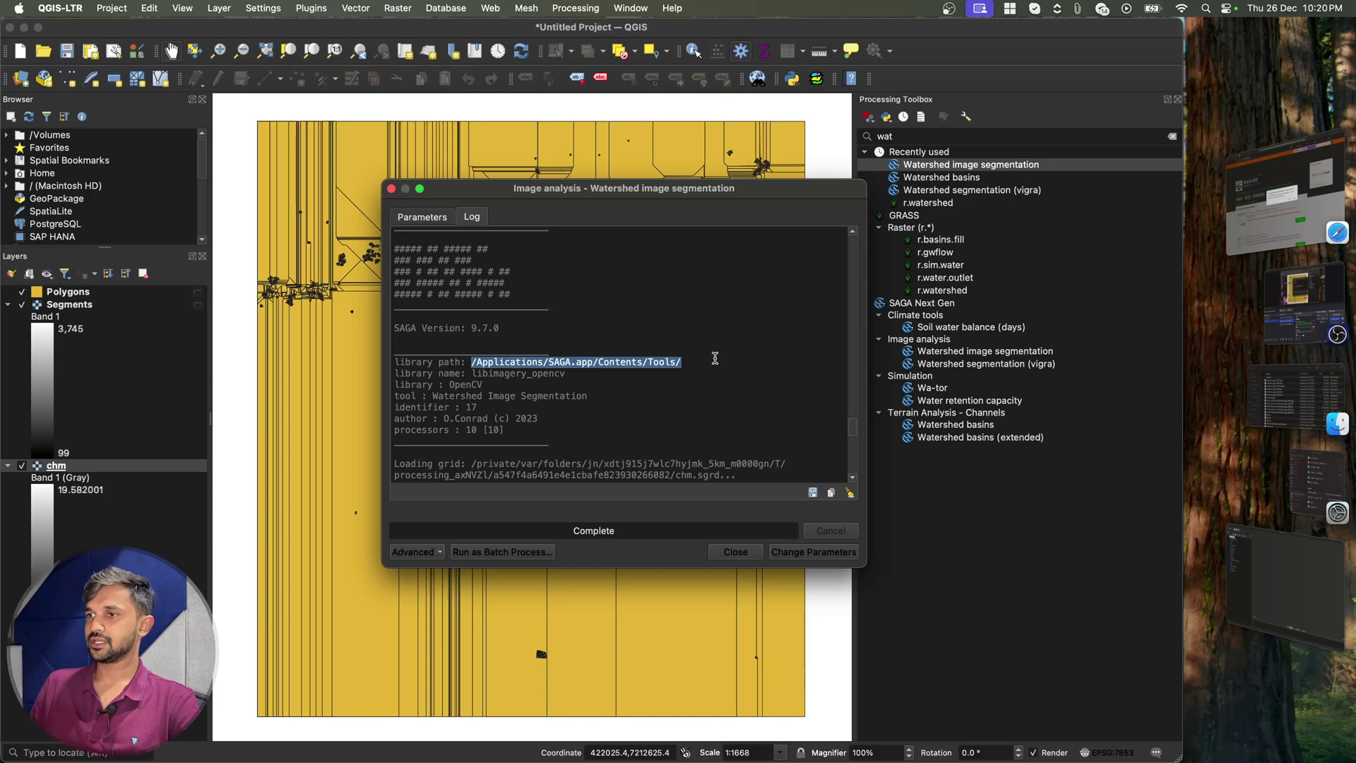